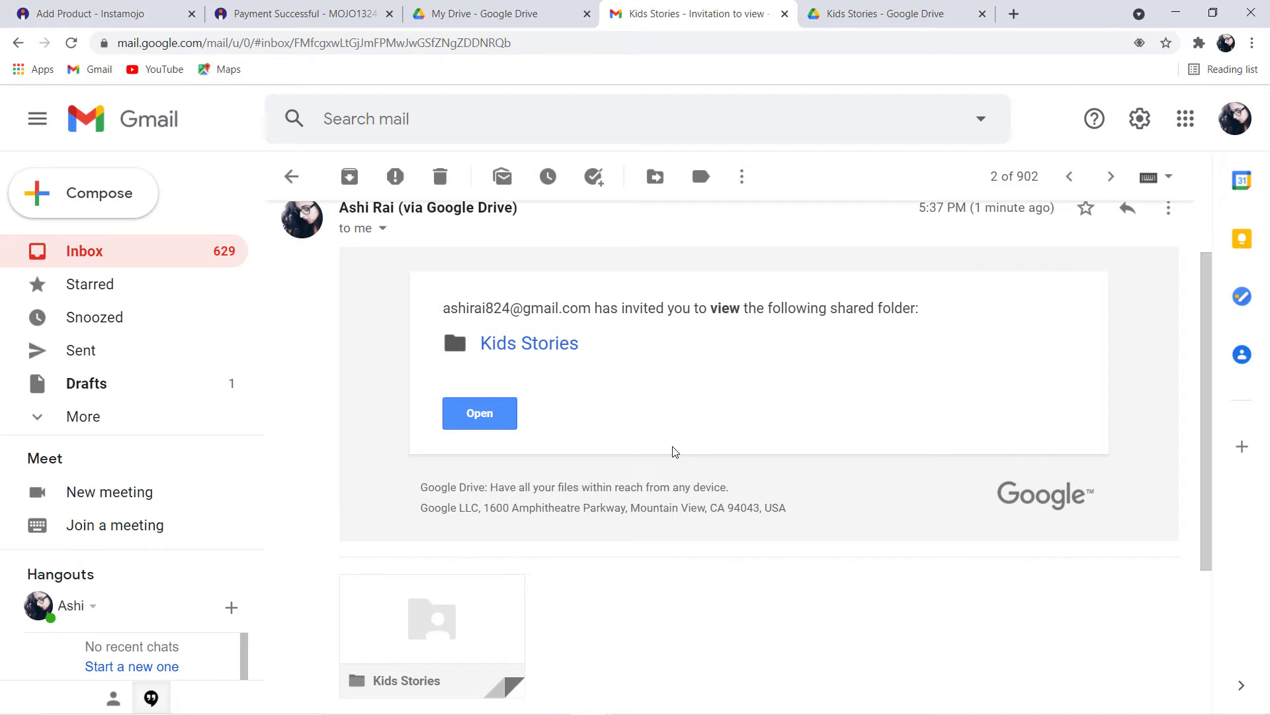
Open a new blank browser tab beside the Gmail invitation and focus its address bar
click(1013, 13)
click(755, 38)
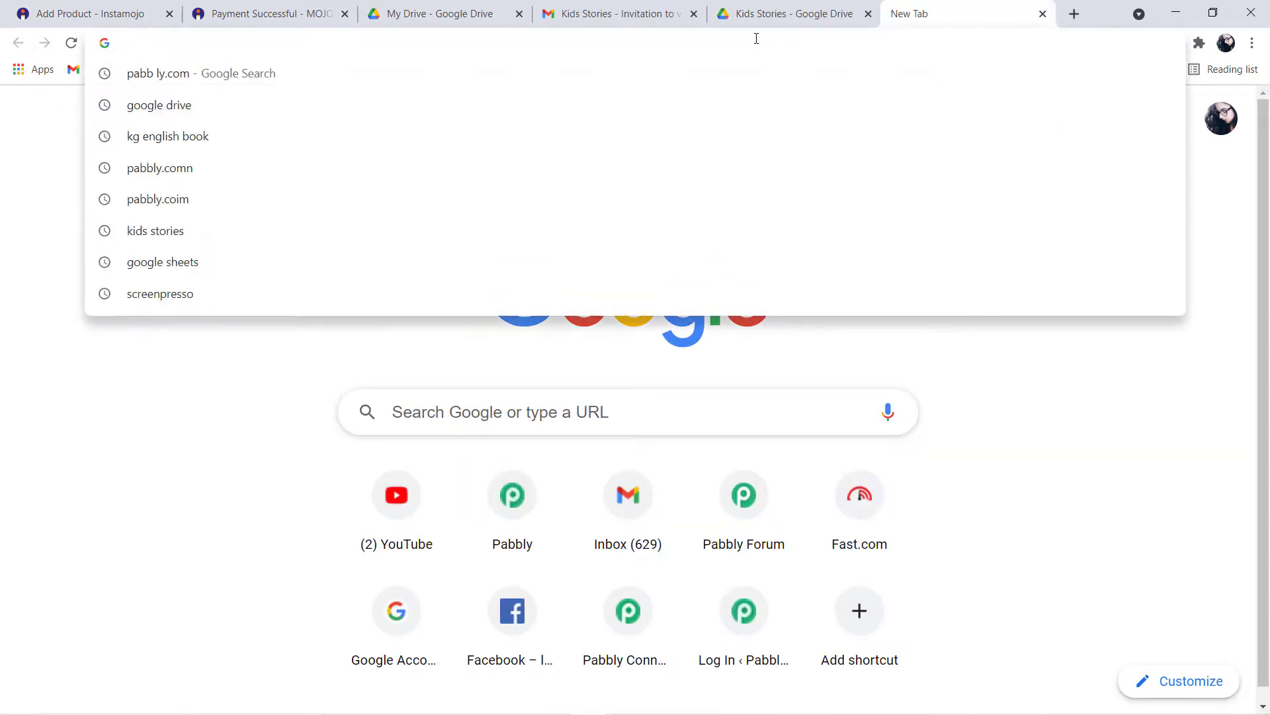
Go to pabbly.com, open the Pabbly Connect product page, and sign in
text(pabbly.c)
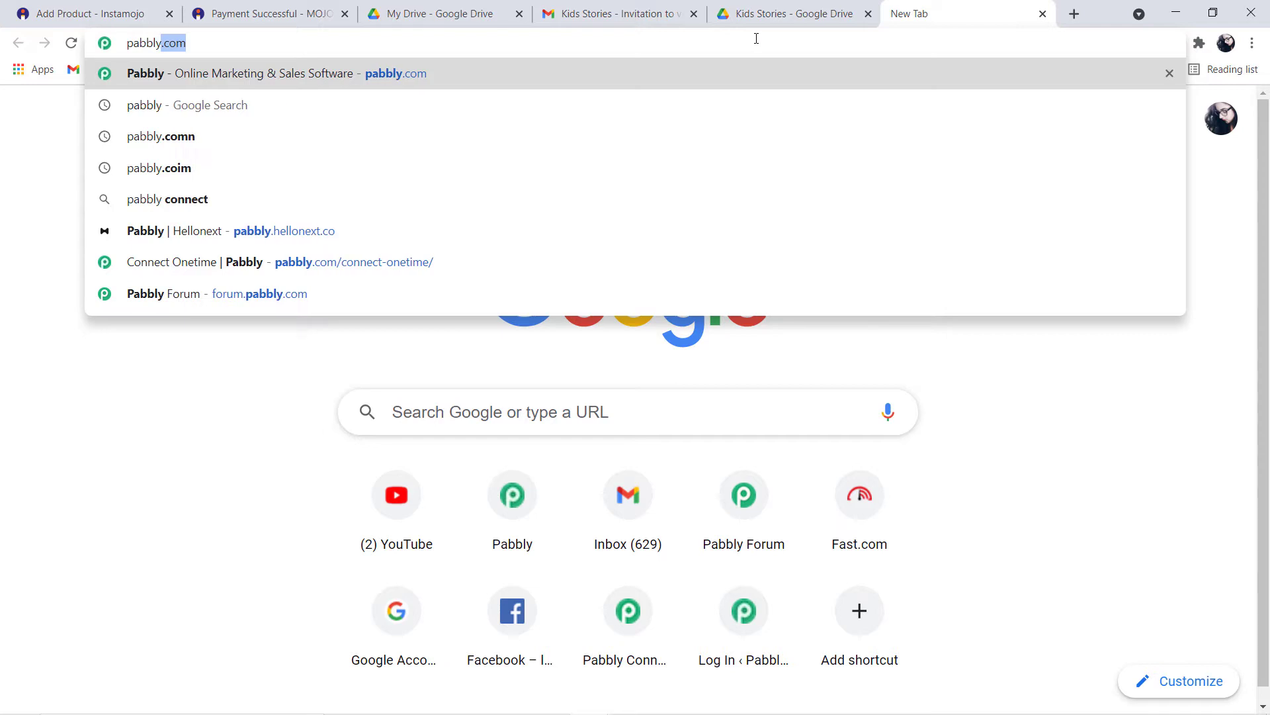
text(om)
key(Return)
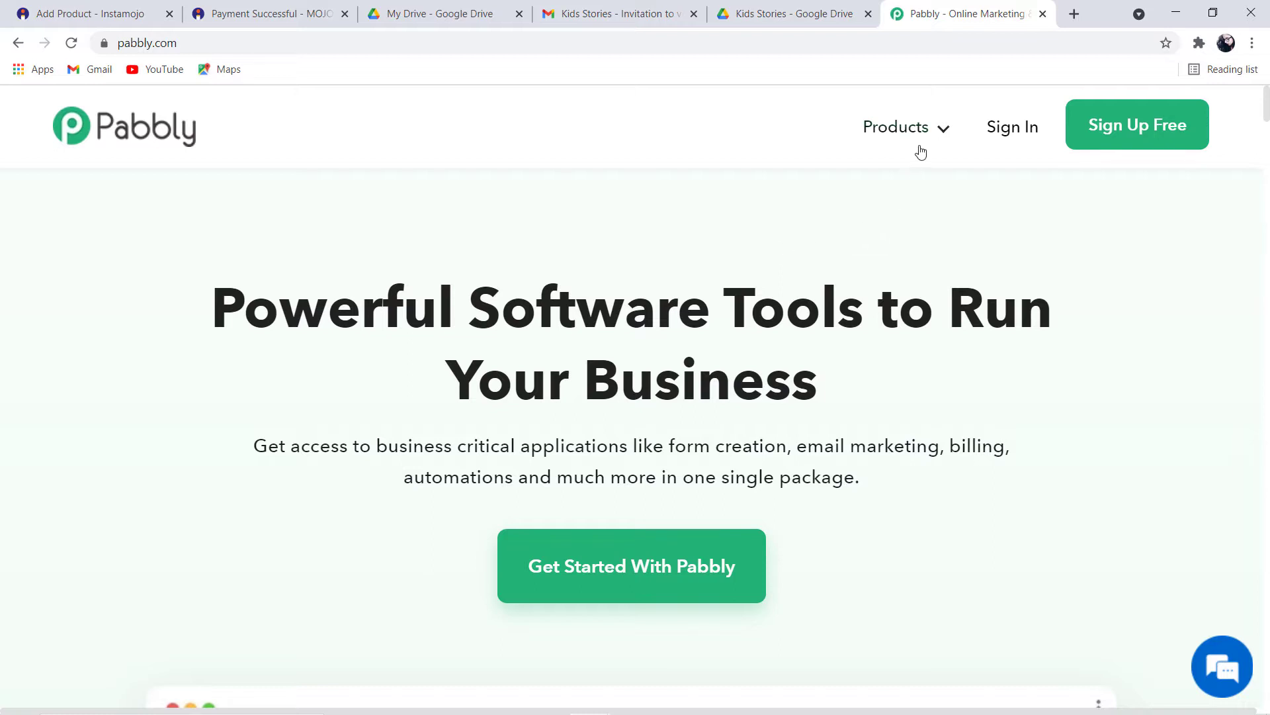
mouse_move(931, 139)
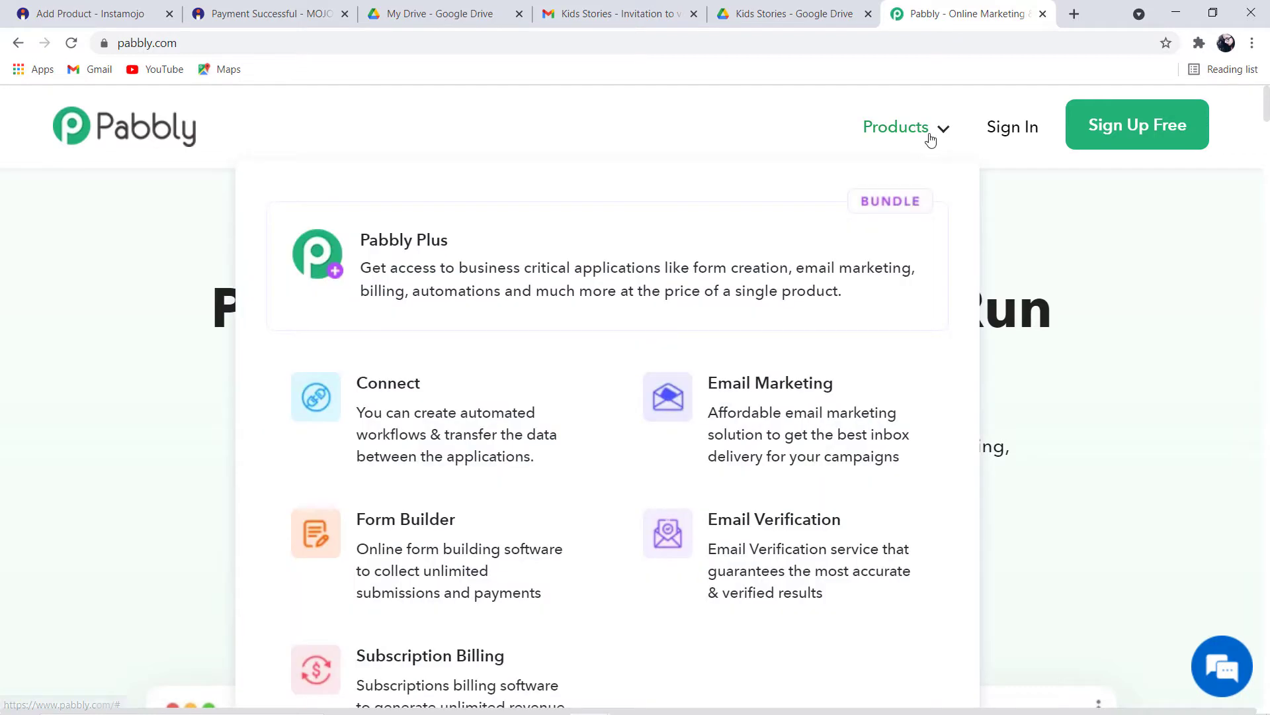
click(392, 405)
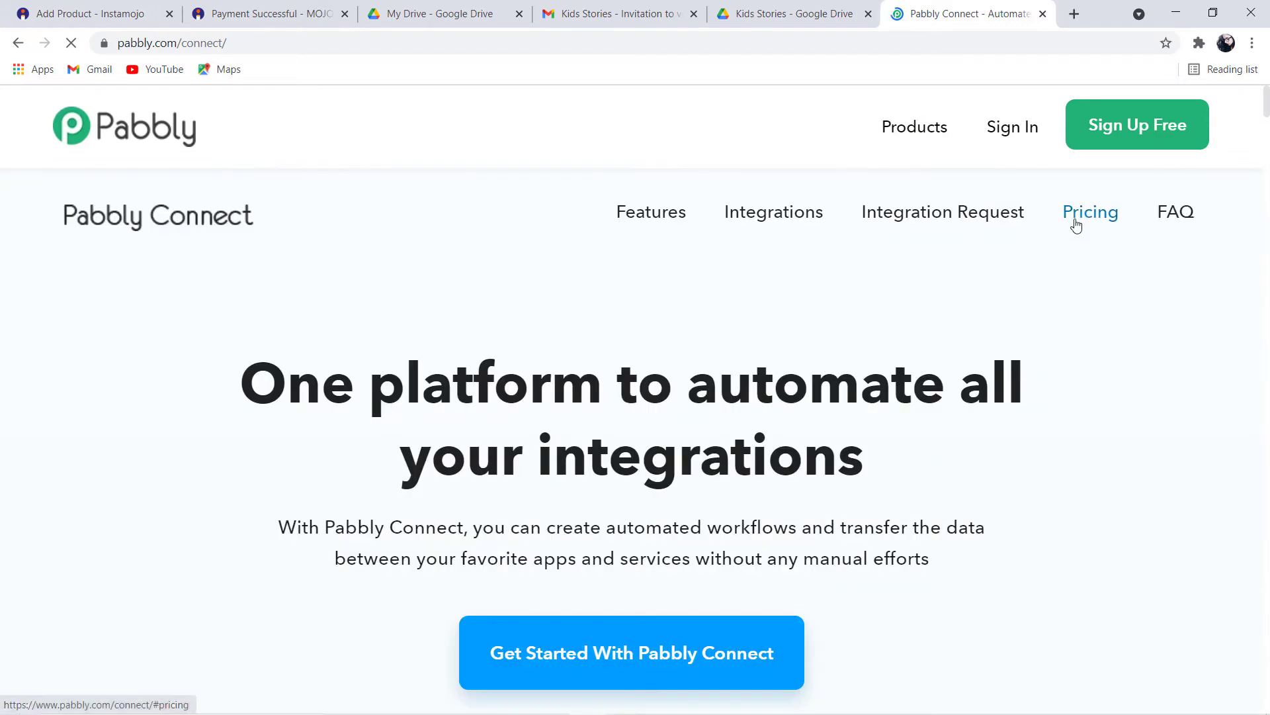
click(1011, 129)
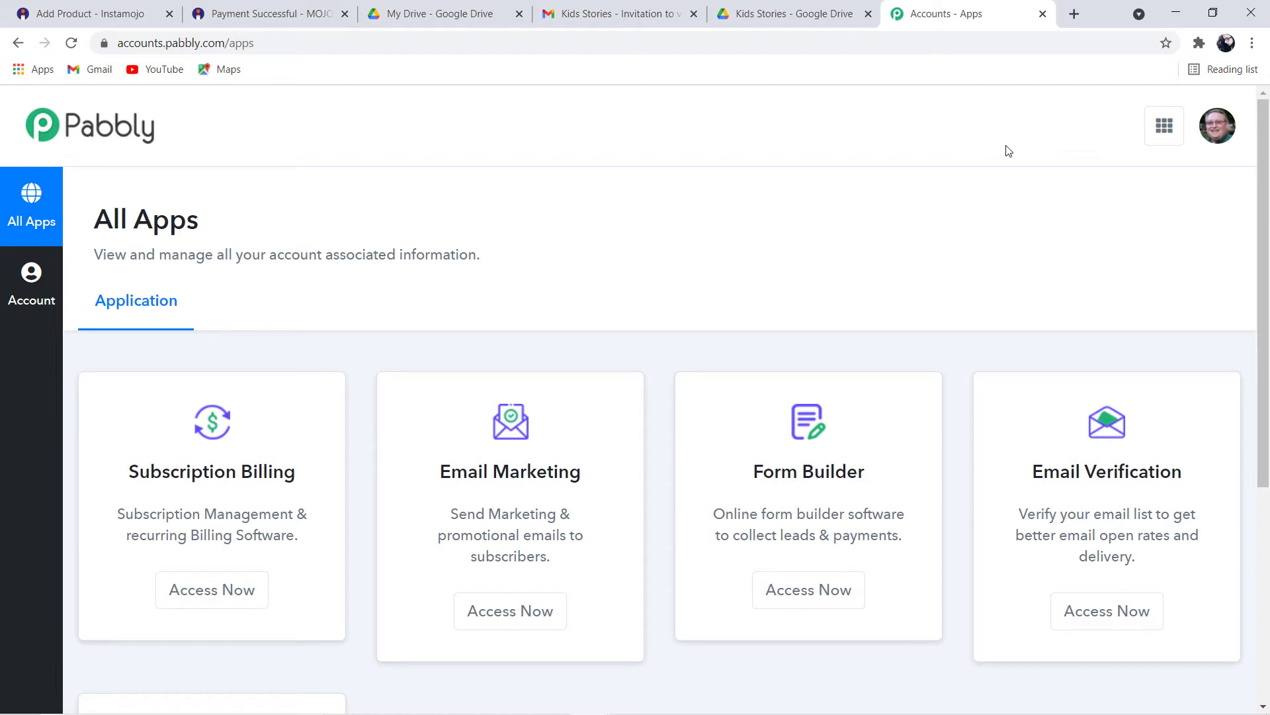
Open Pabbly Connect and create a workflow named 'Instamojo To Google Drive'
scroll(474, 635, down, 5)
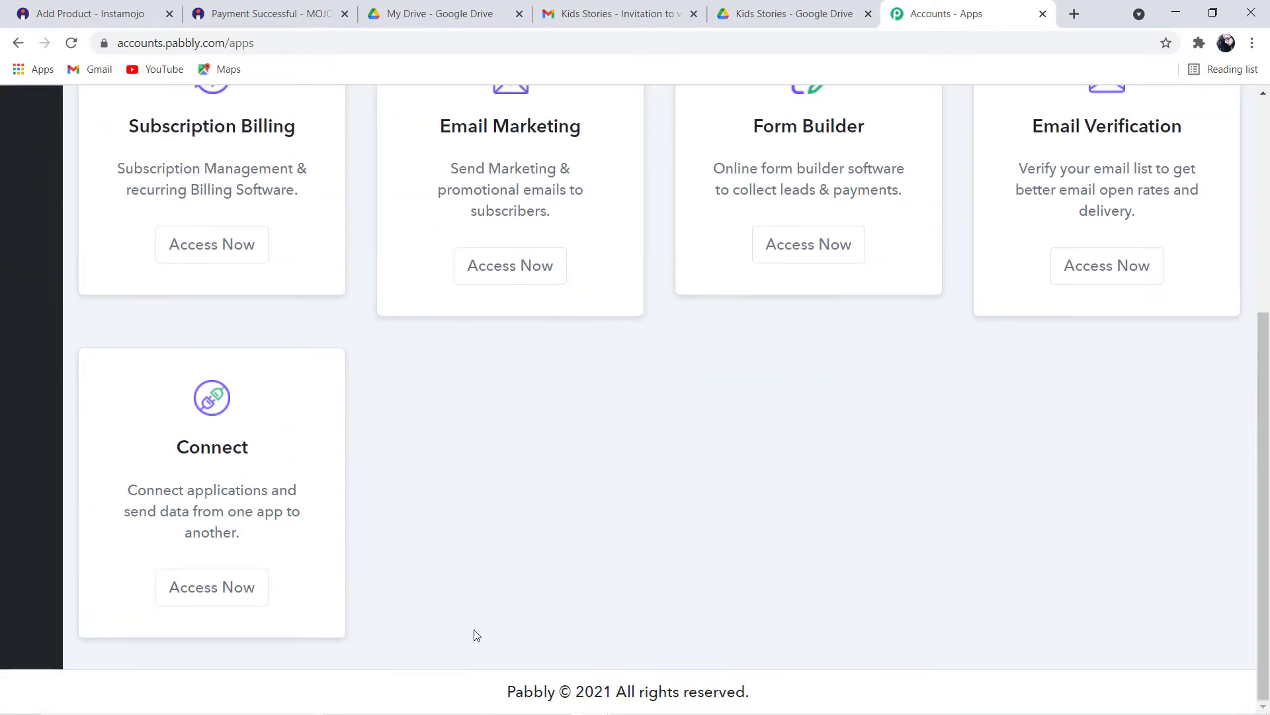
click(250, 594)
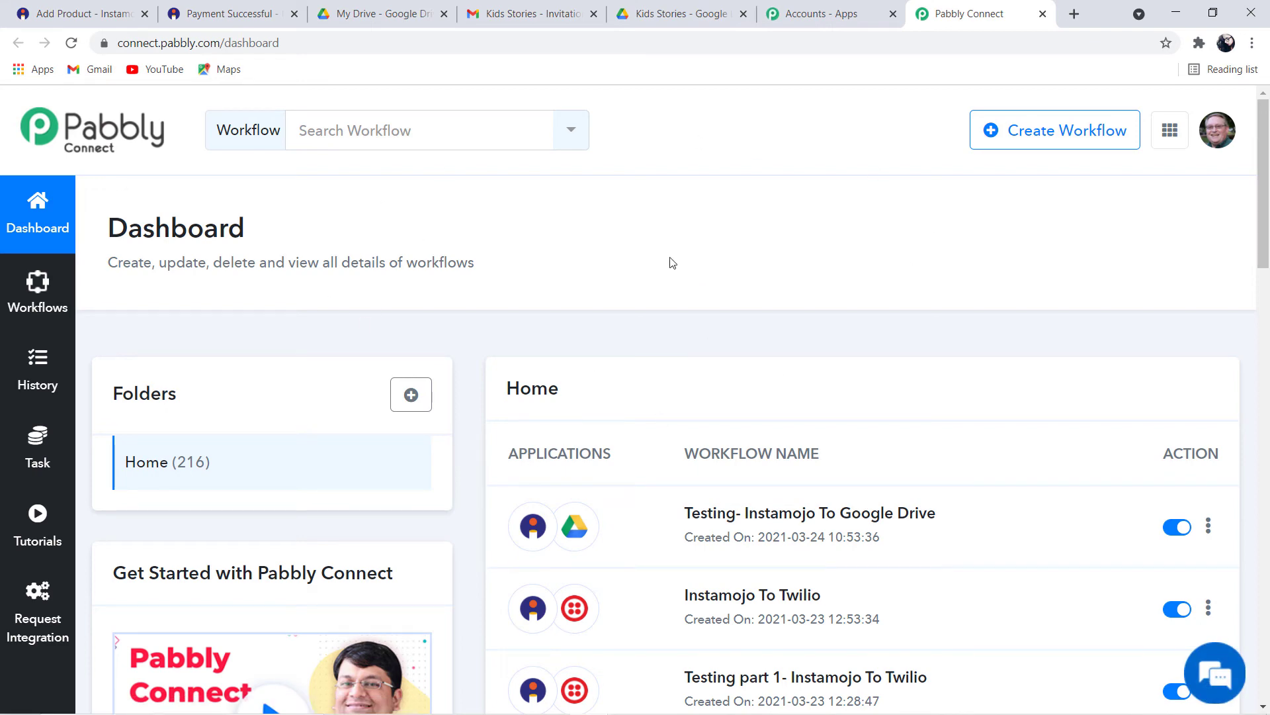
click(1075, 132)
click(479, 416)
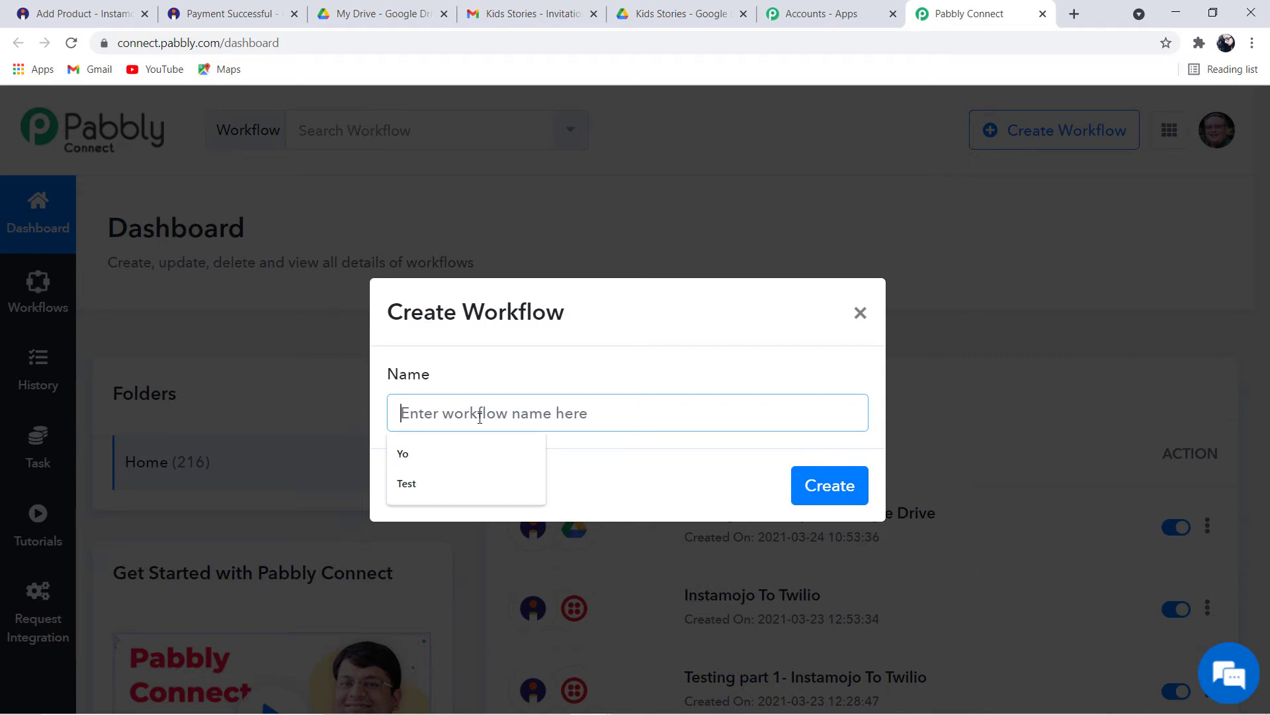
text(Instamojo To Google Drive)
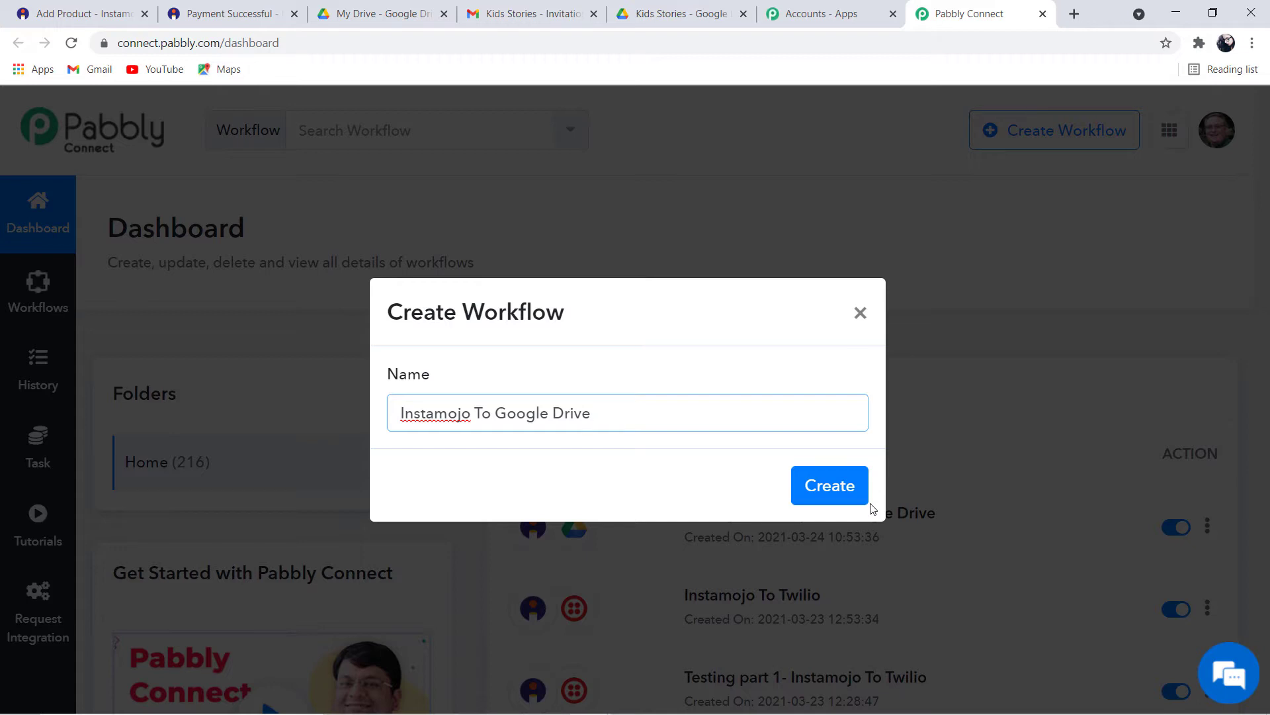
click(839, 493)
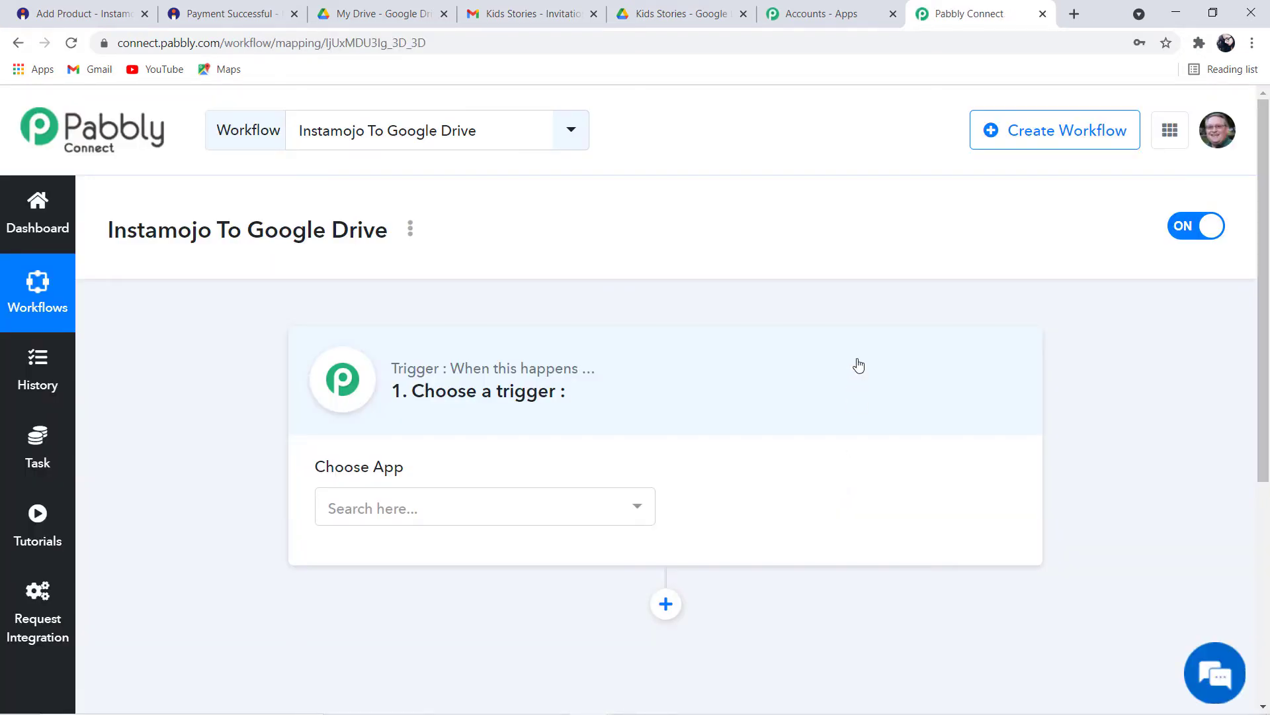
Search 'insta' and choose Instamojo as the trigger app
drag(412, 401, 492, 430)
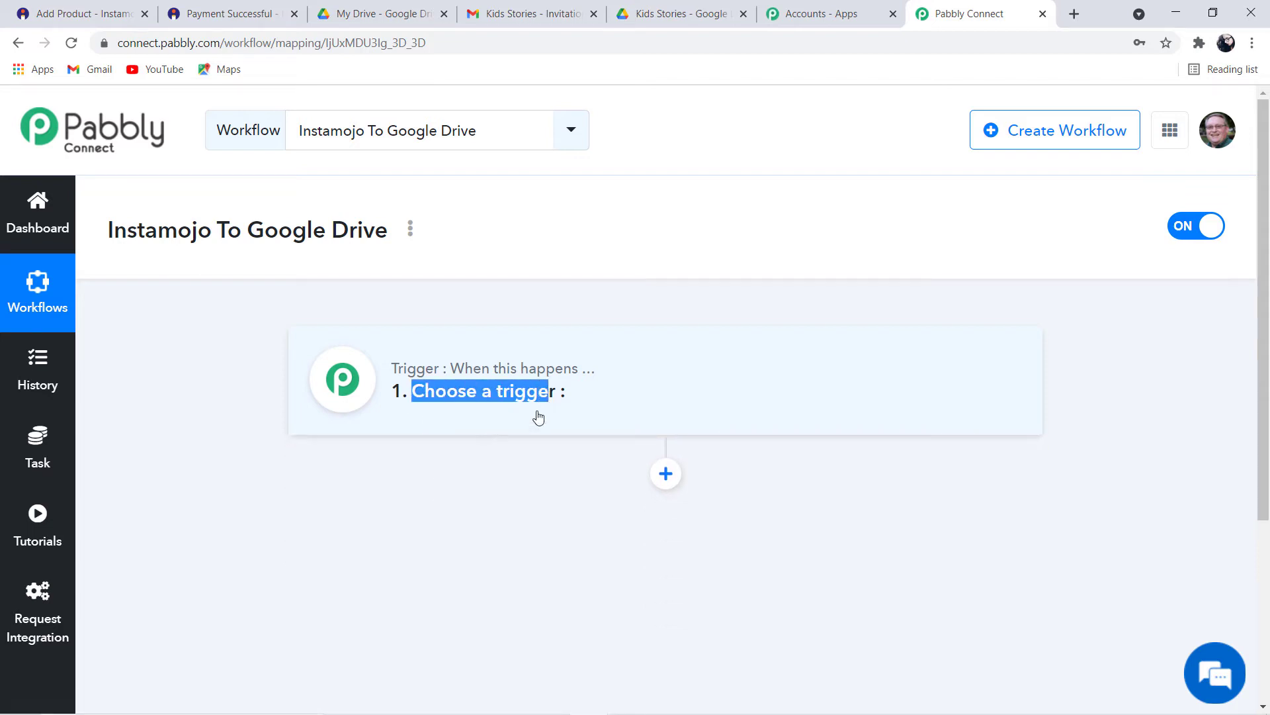
click(625, 396)
click(494, 508)
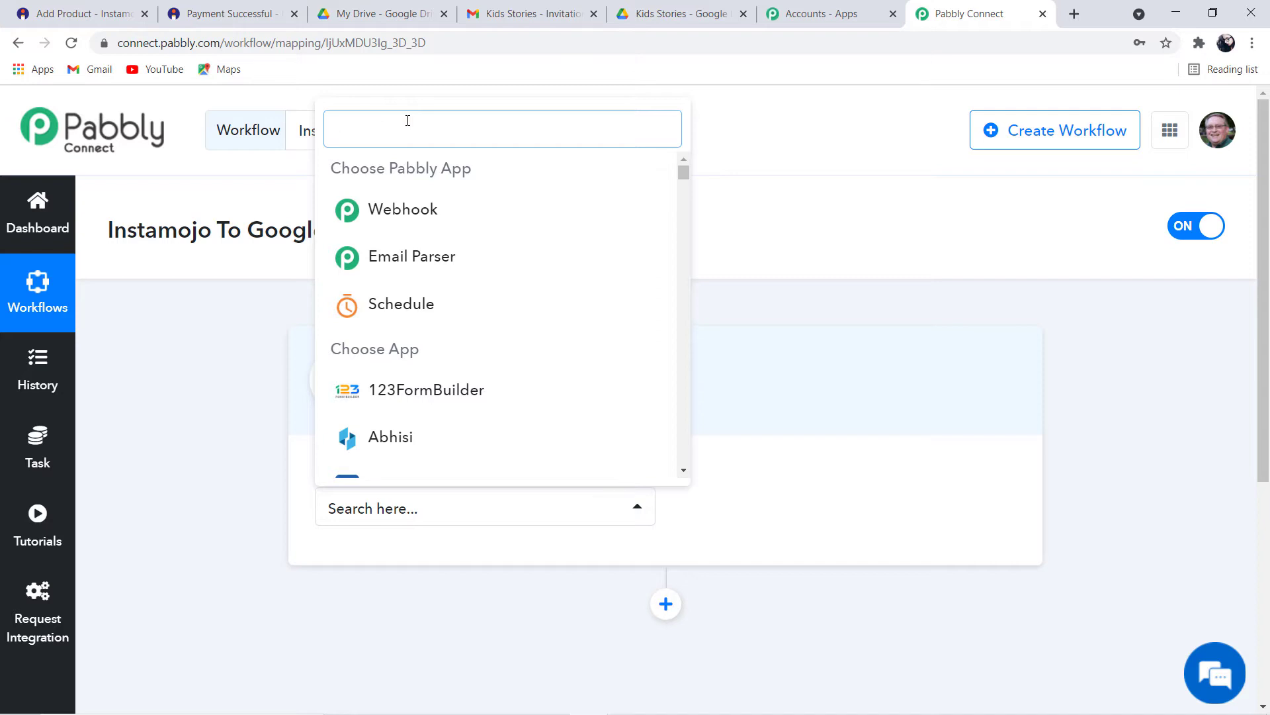
text(insta)
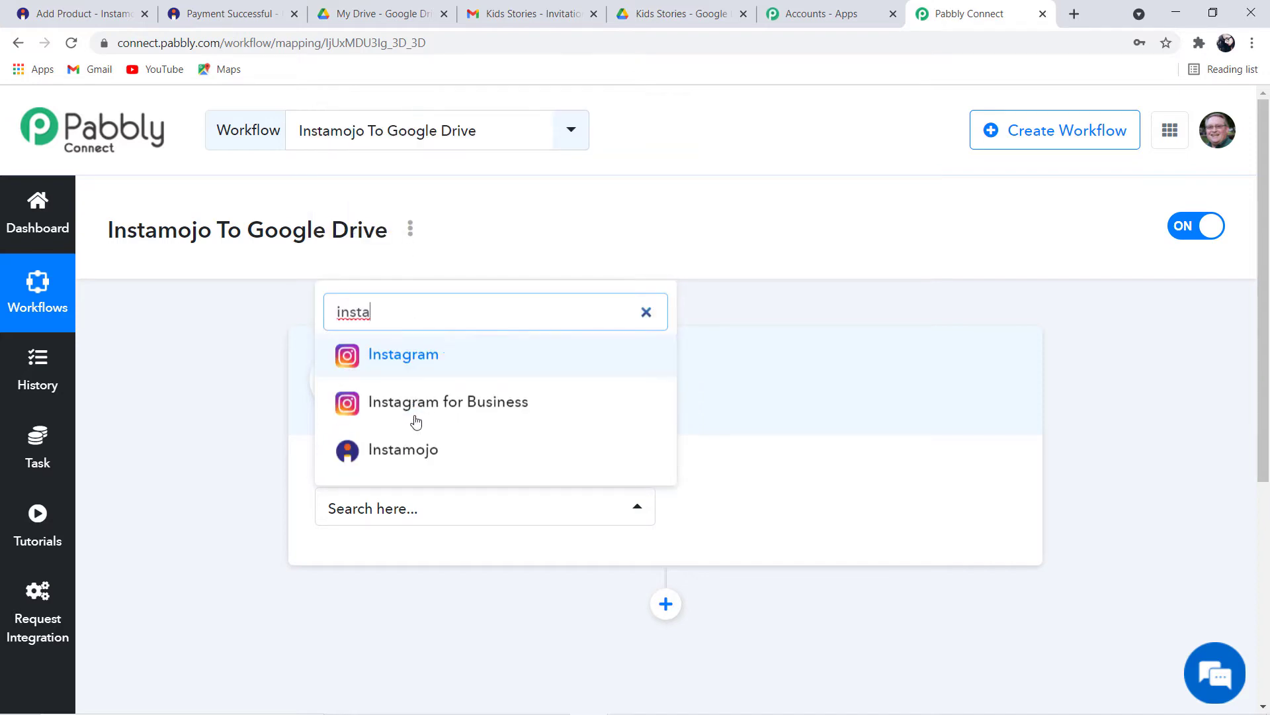
click(421, 450)
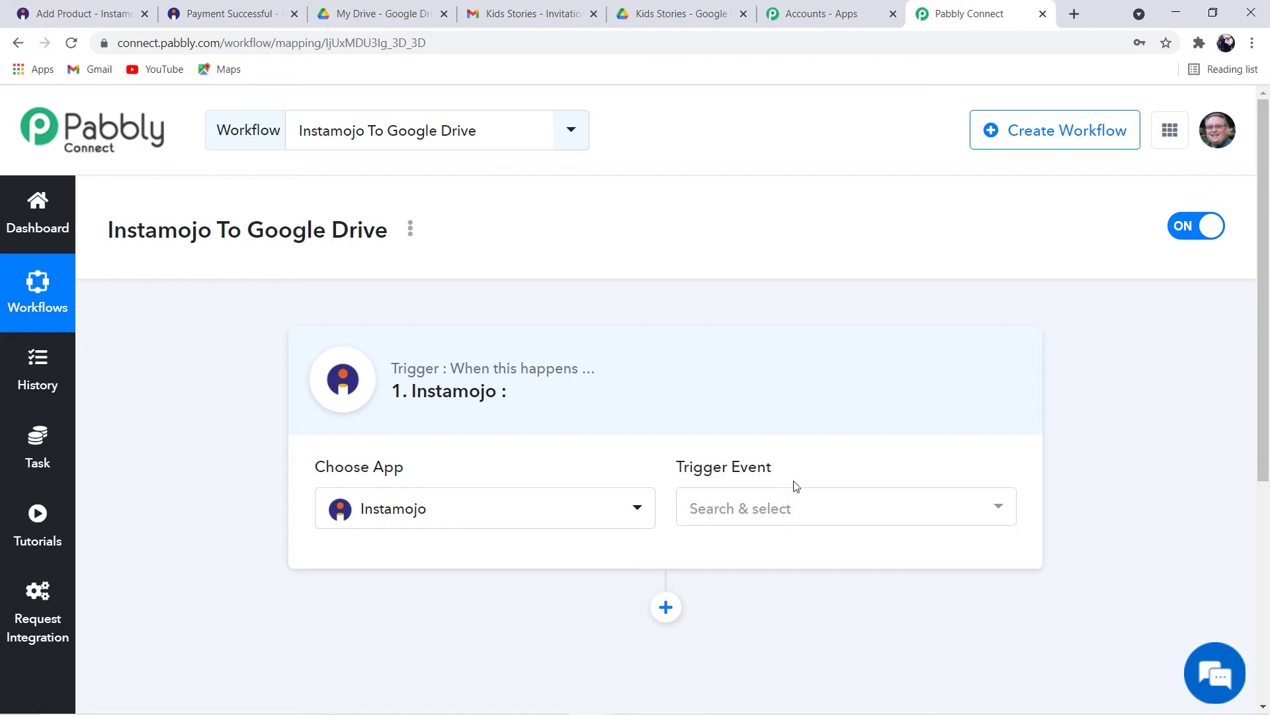
Set the Instamojo trigger event to New Sale
drag(785, 472, 681, 466)
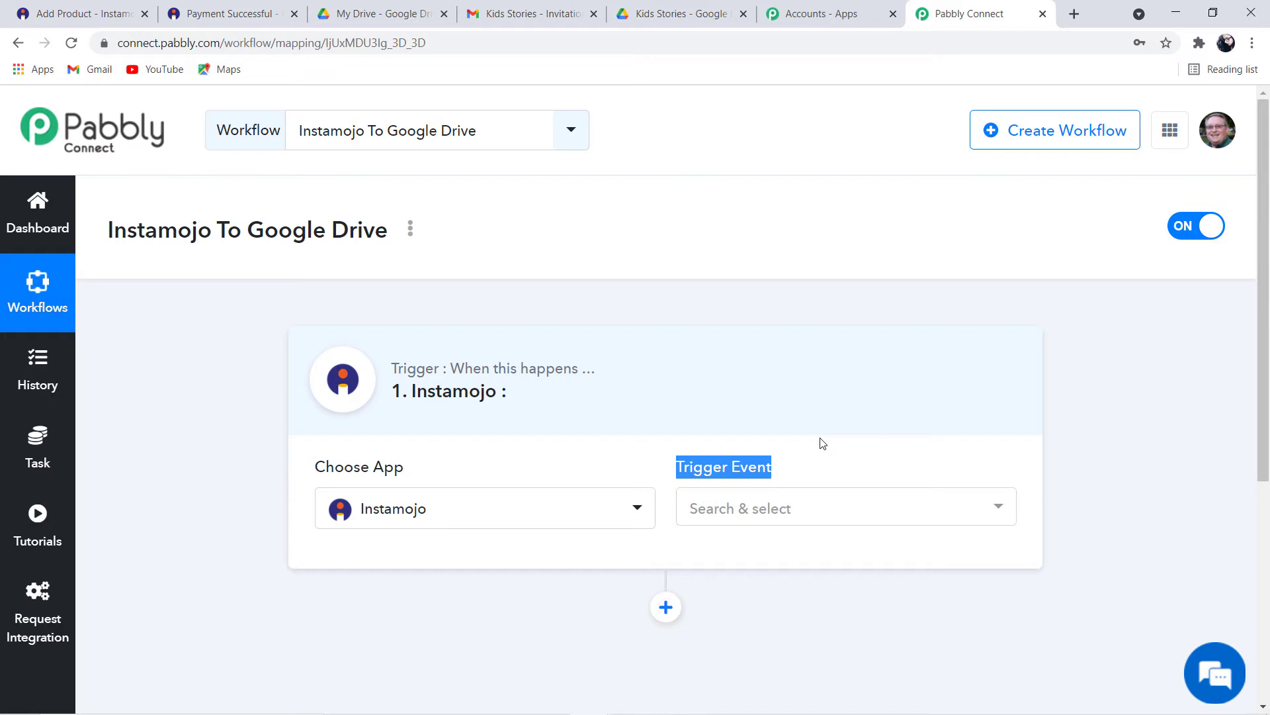
drag(452, 368, 587, 371)
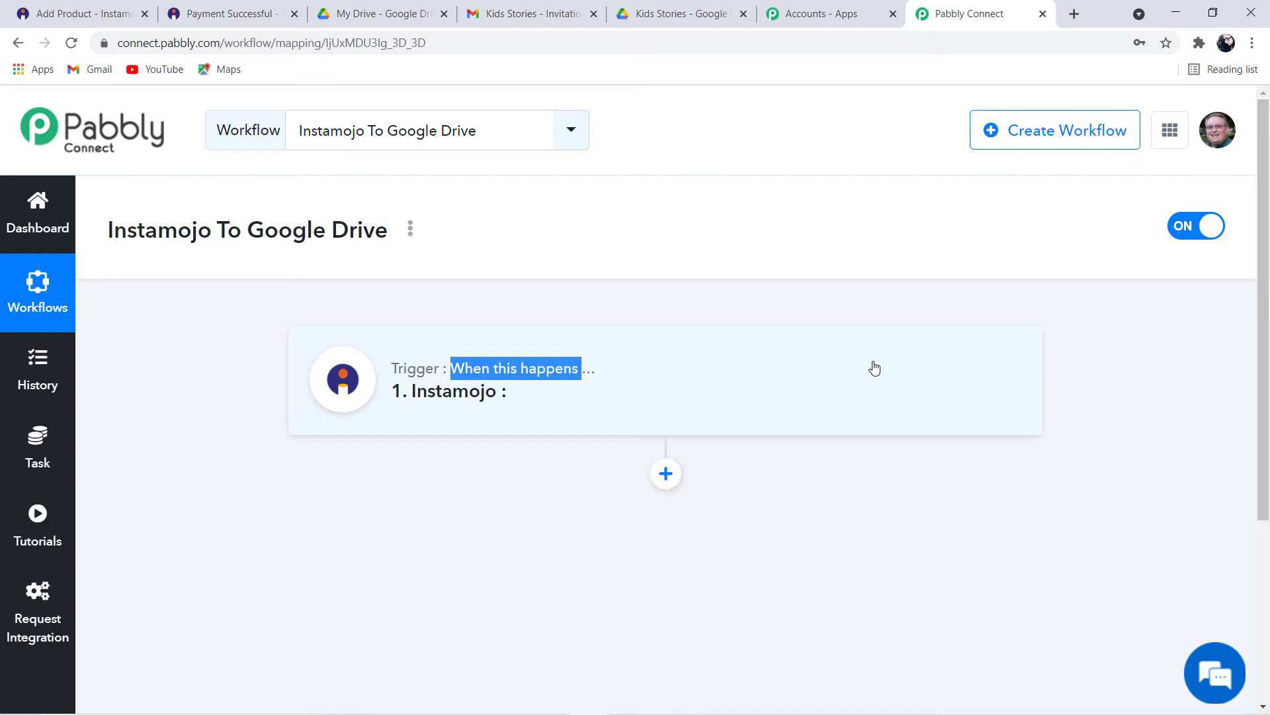
click(819, 360)
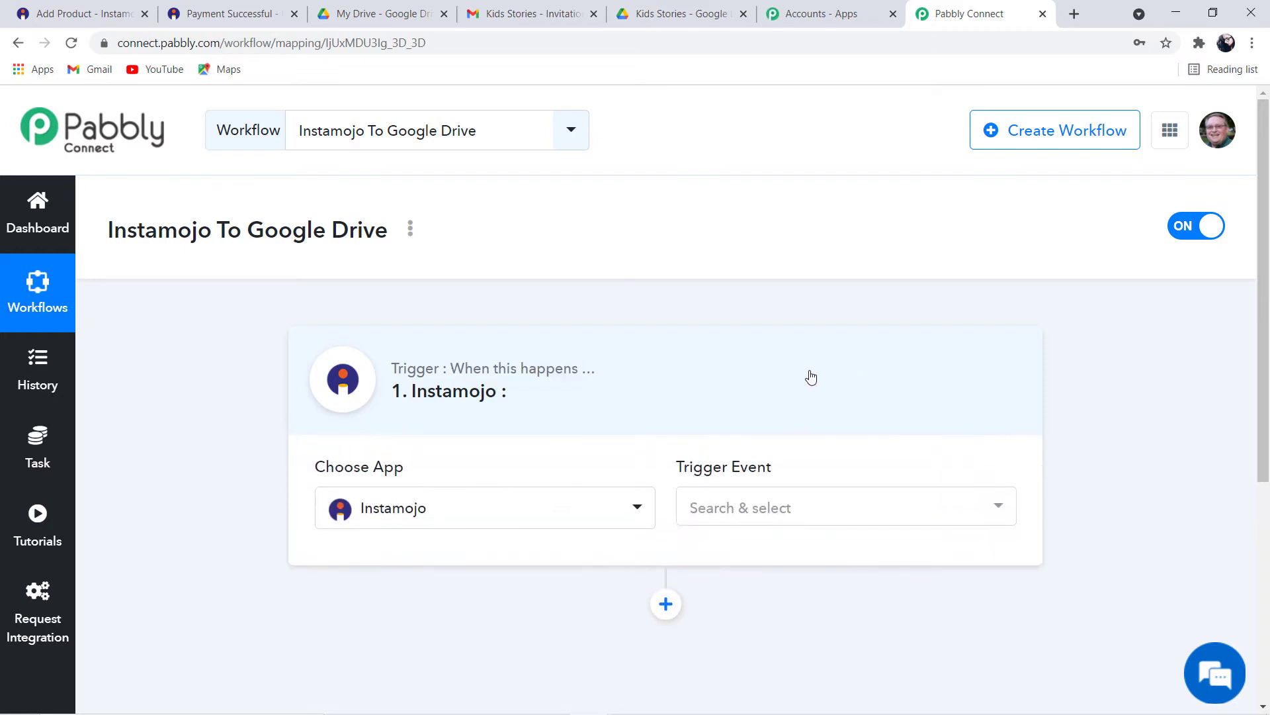
click(782, 509)
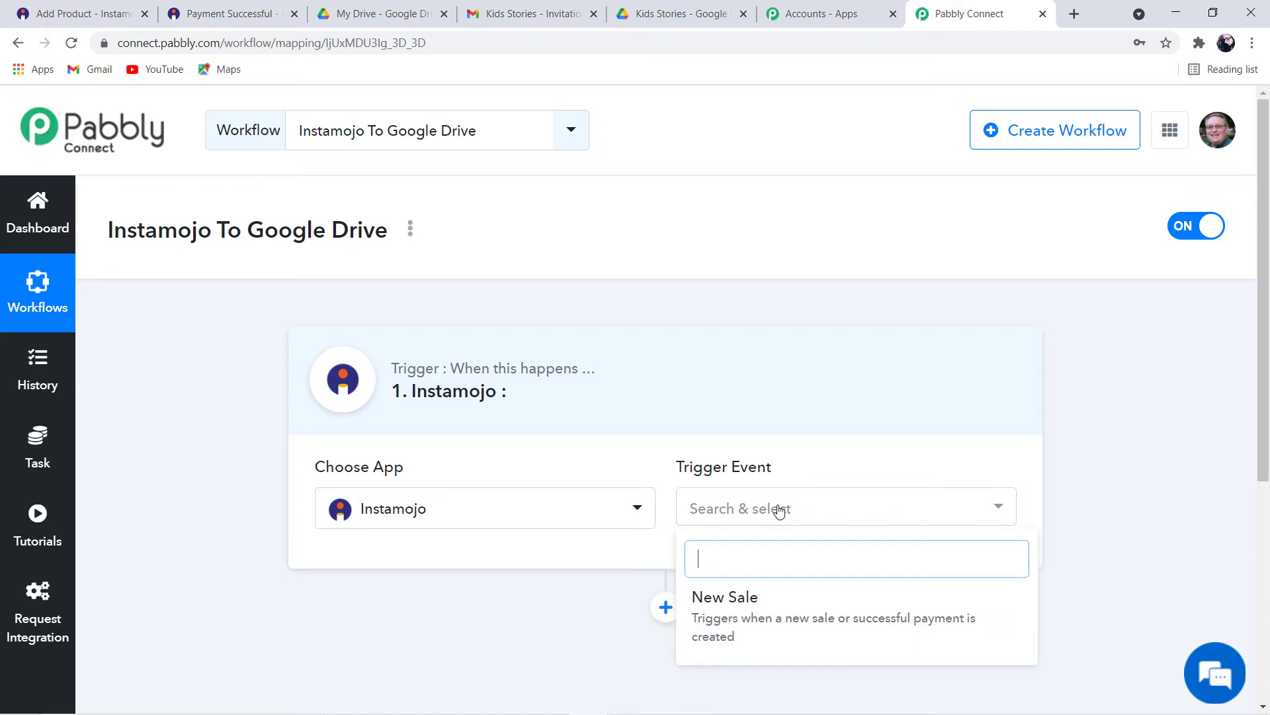
click(766, 625)
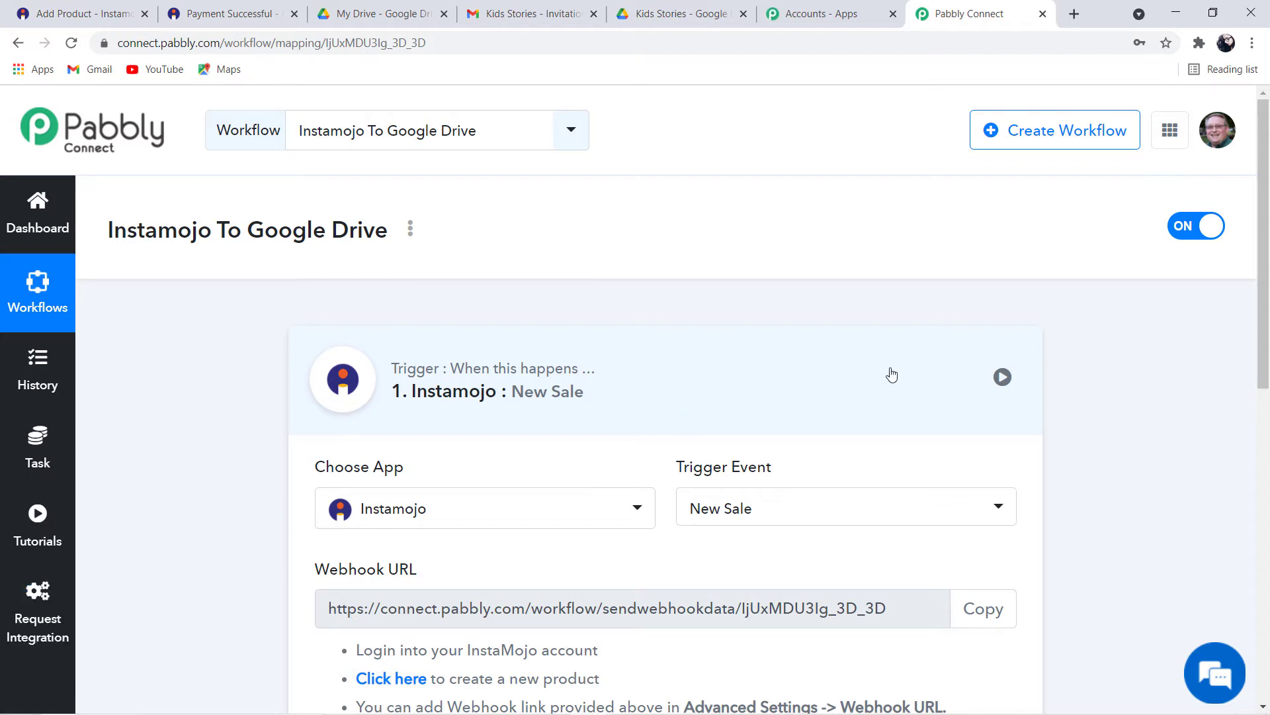
Copy the New Sale trigger's webhook URL and switch to the Instamojo Add Product tab
scroll(892, 376, down, 2)
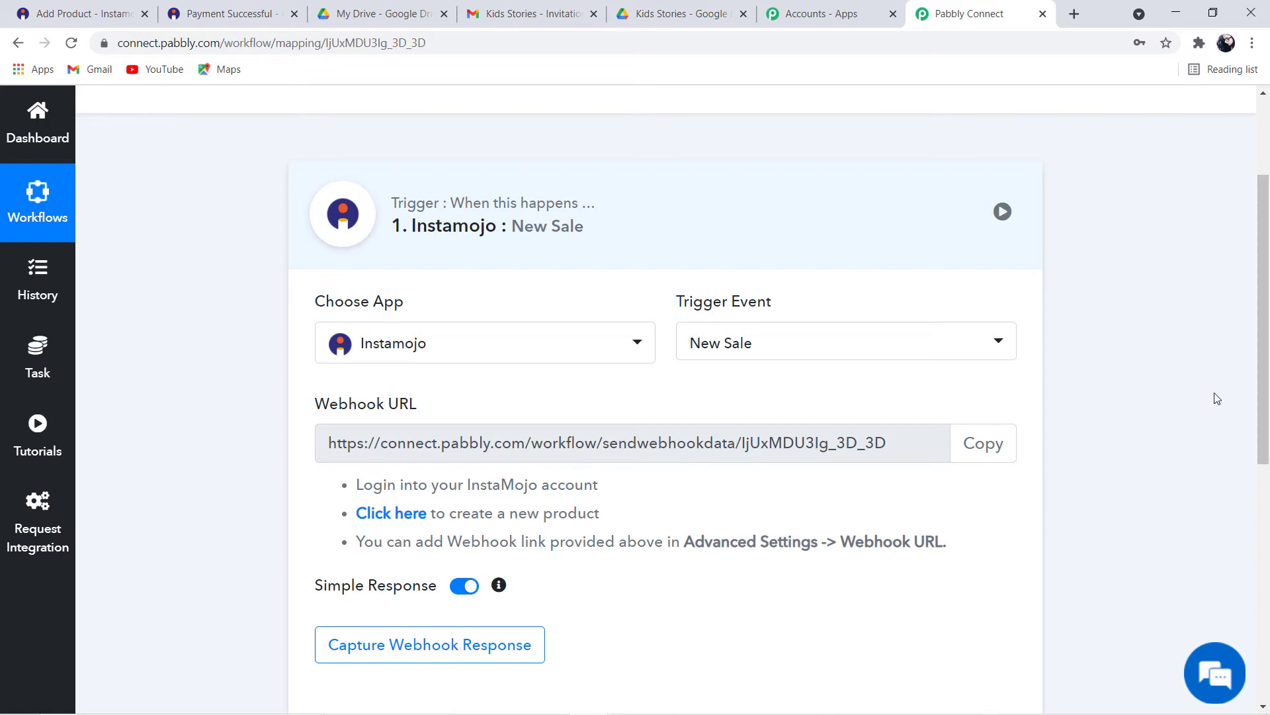
click(968, 447)
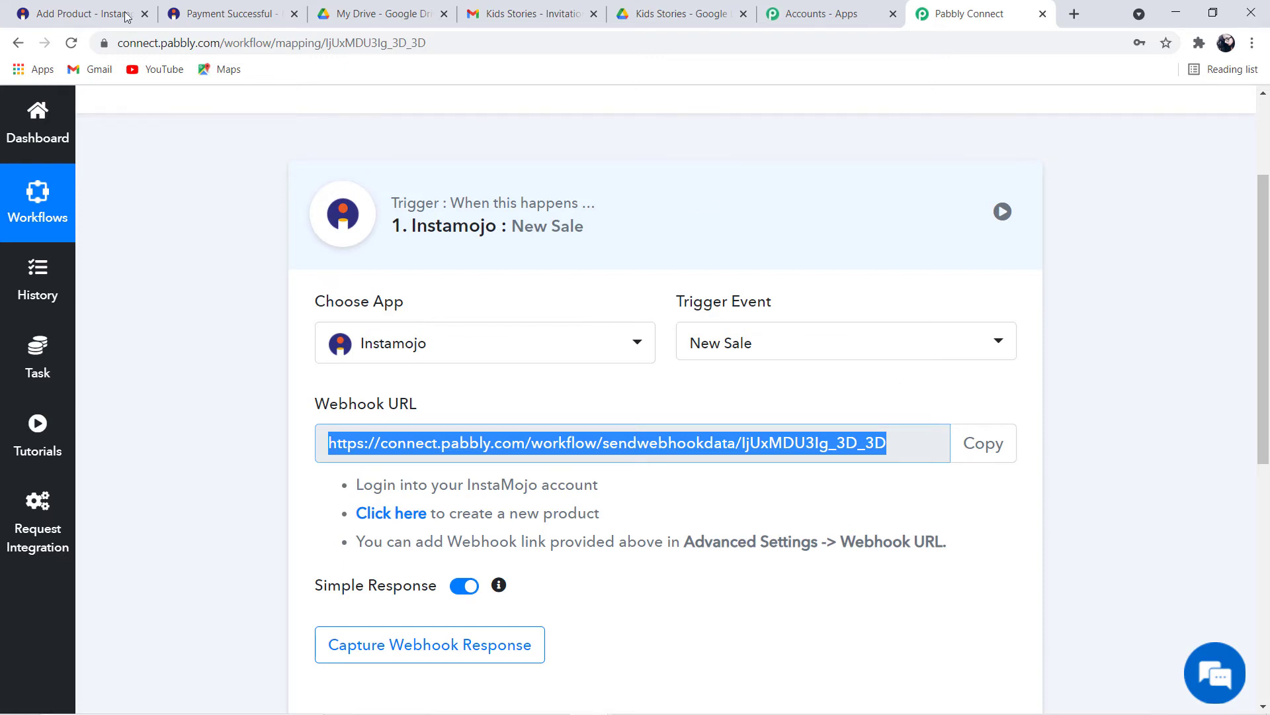
click(81, 17)
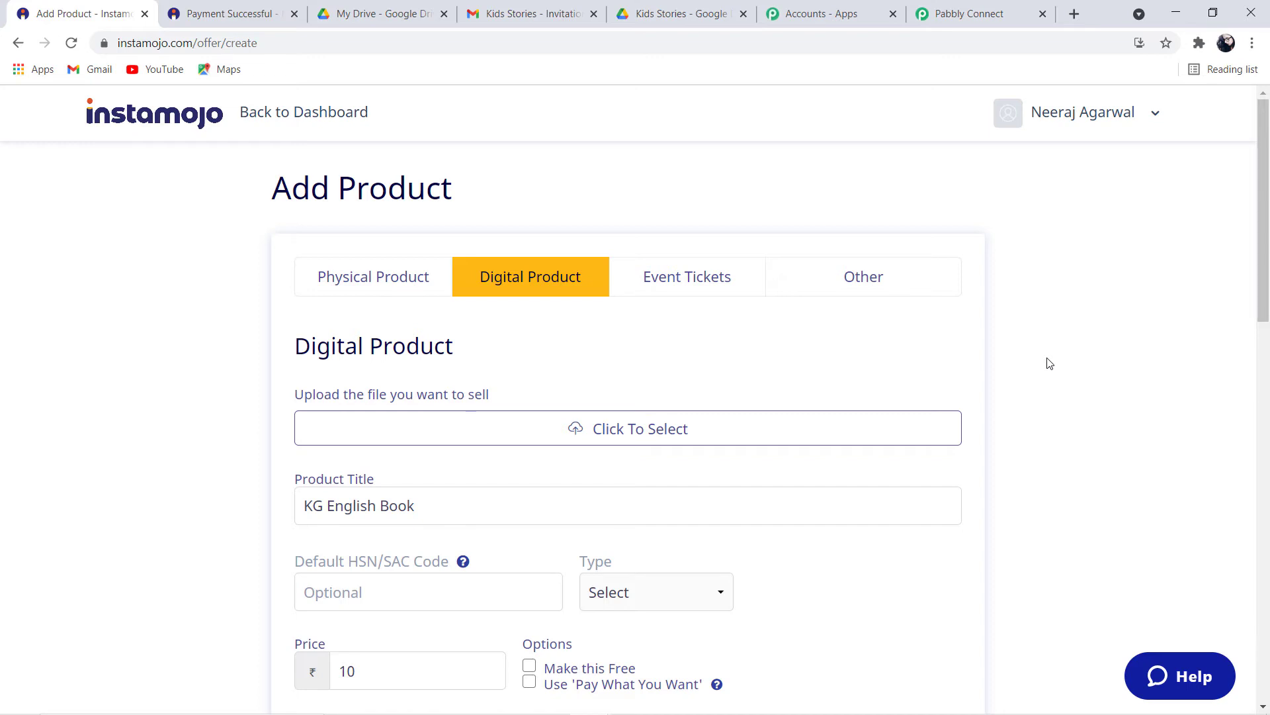
Review the KG English Book product's title and description
scroll(436, 339, down, 3)
click(437, 340)
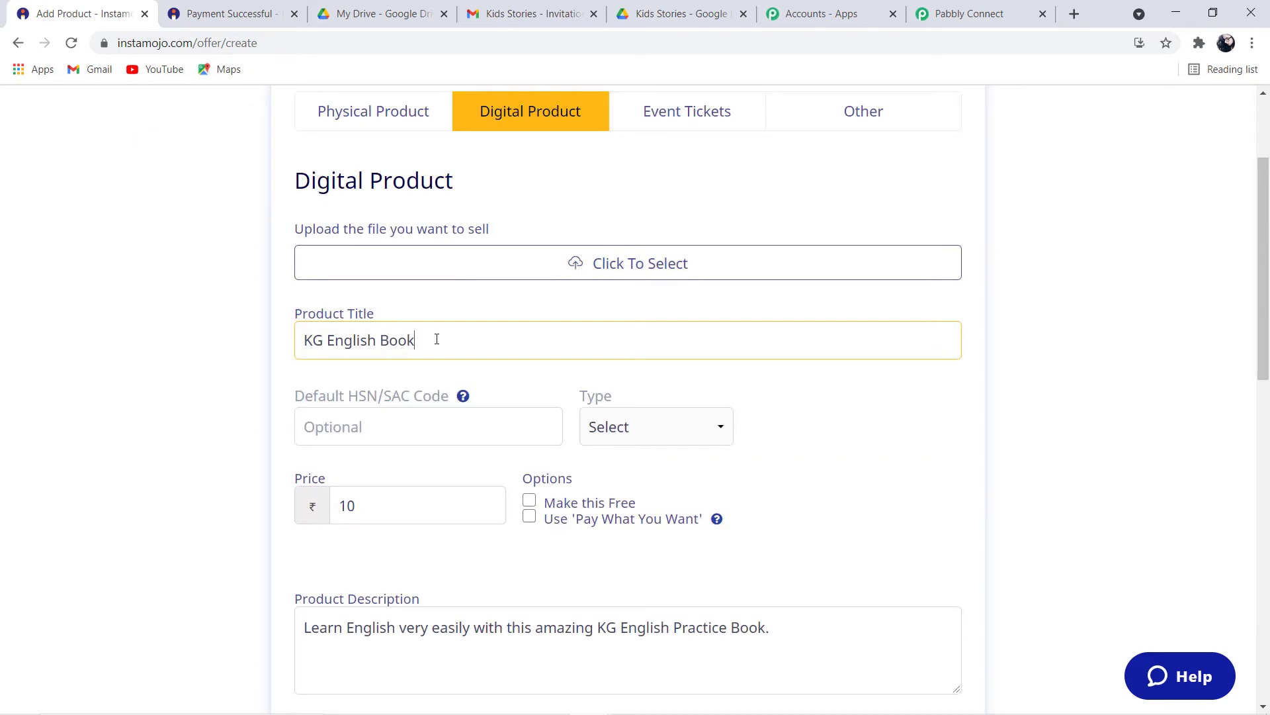
drag(437, 340, 286, 343)
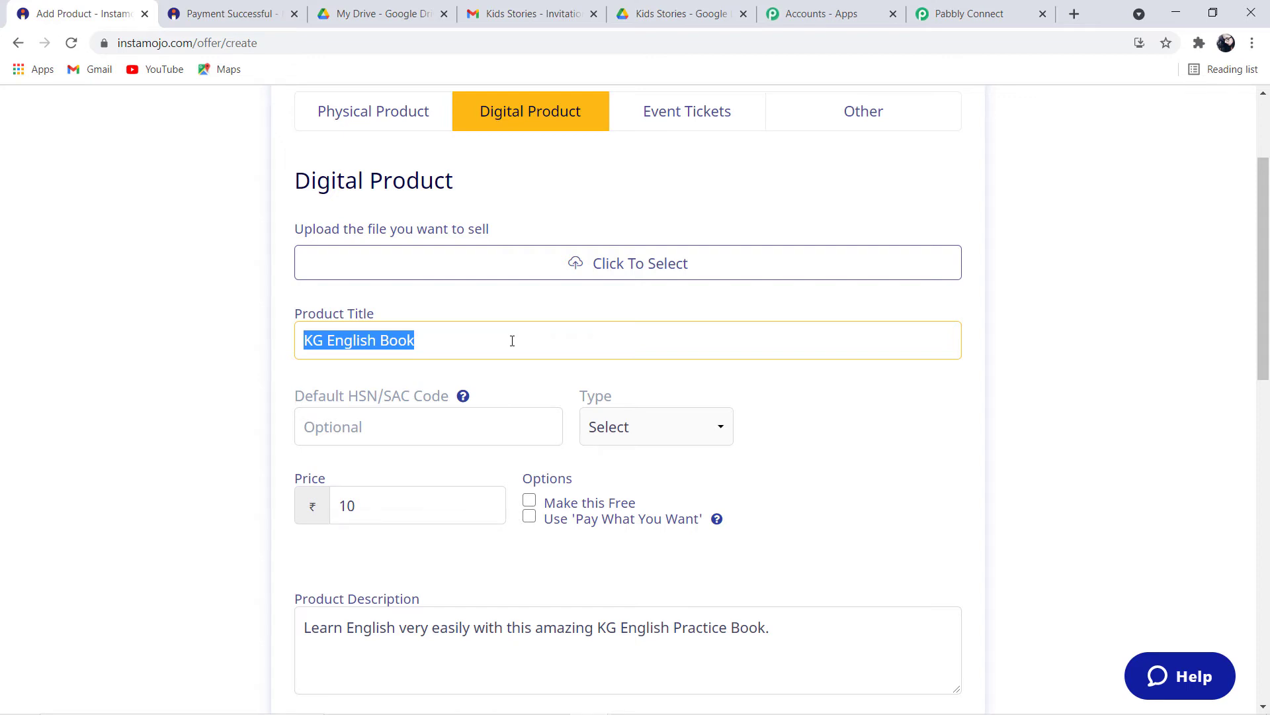
scroll(510, 340, down, 3)
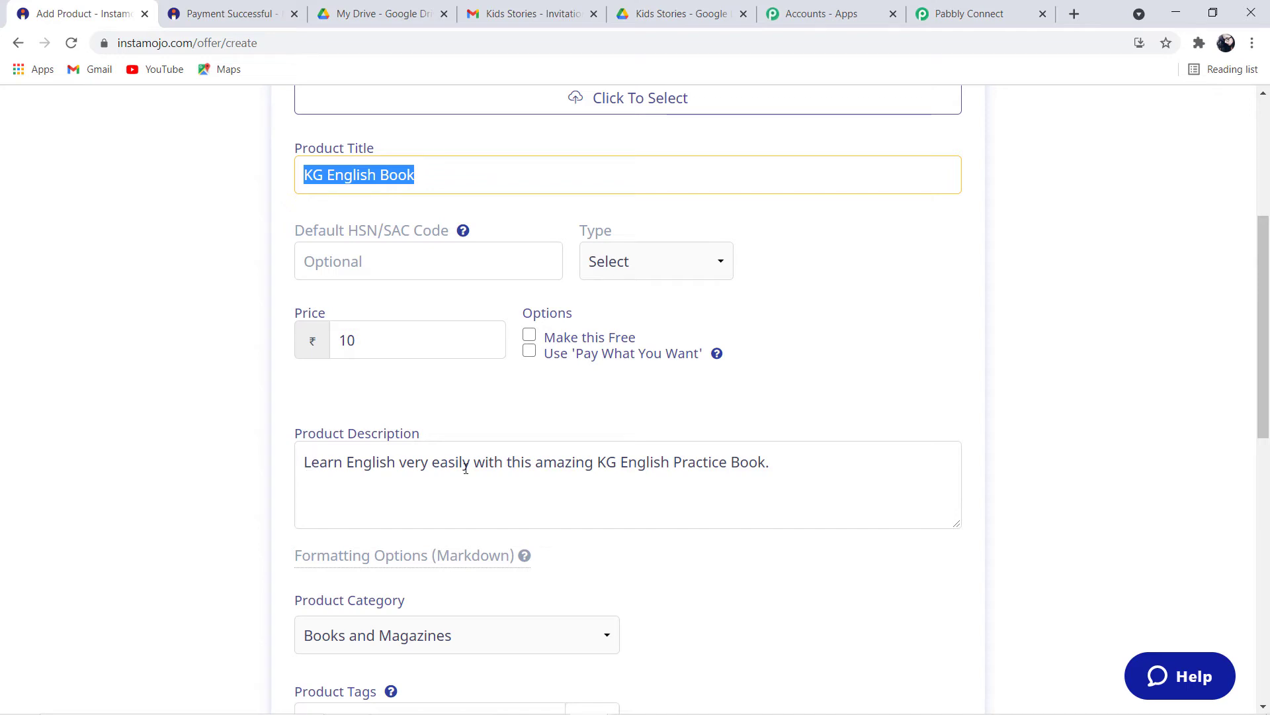
drag(791, 459, 270, 470)
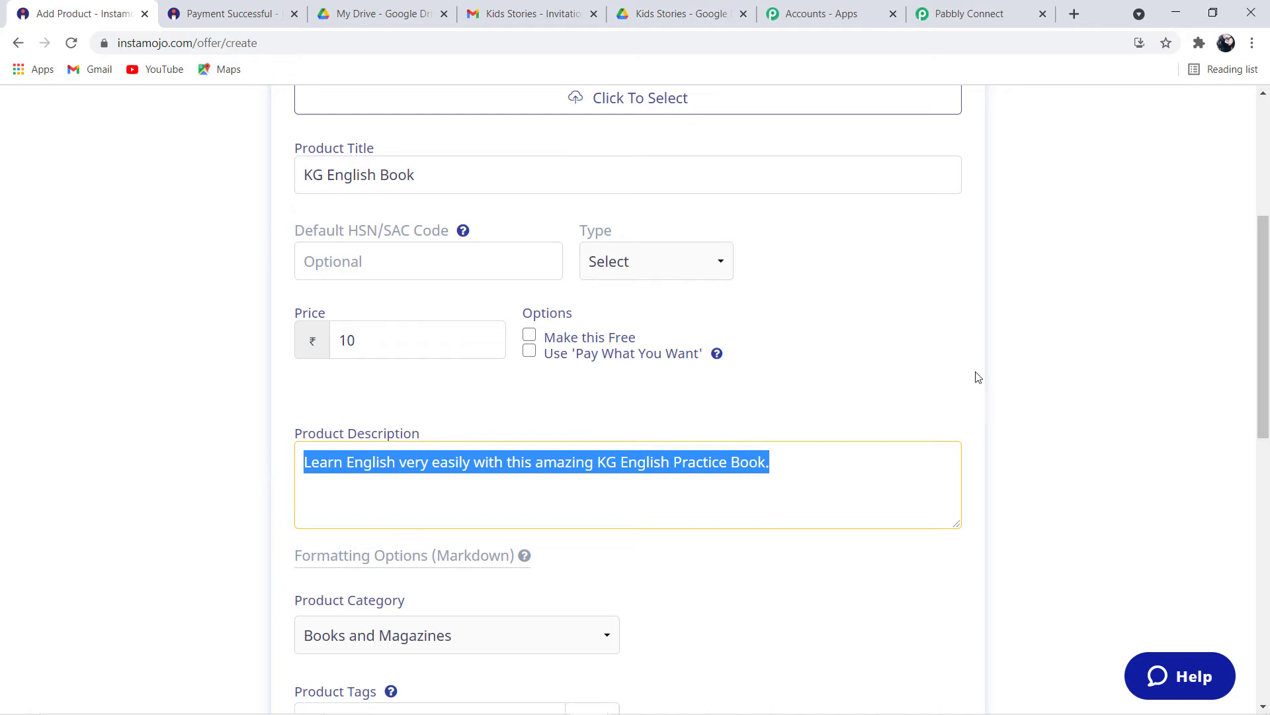
Paste the Pabbly webhook URL into the Webhook URL field under Advanced Settings
scroll(1067, 353, down, 3)
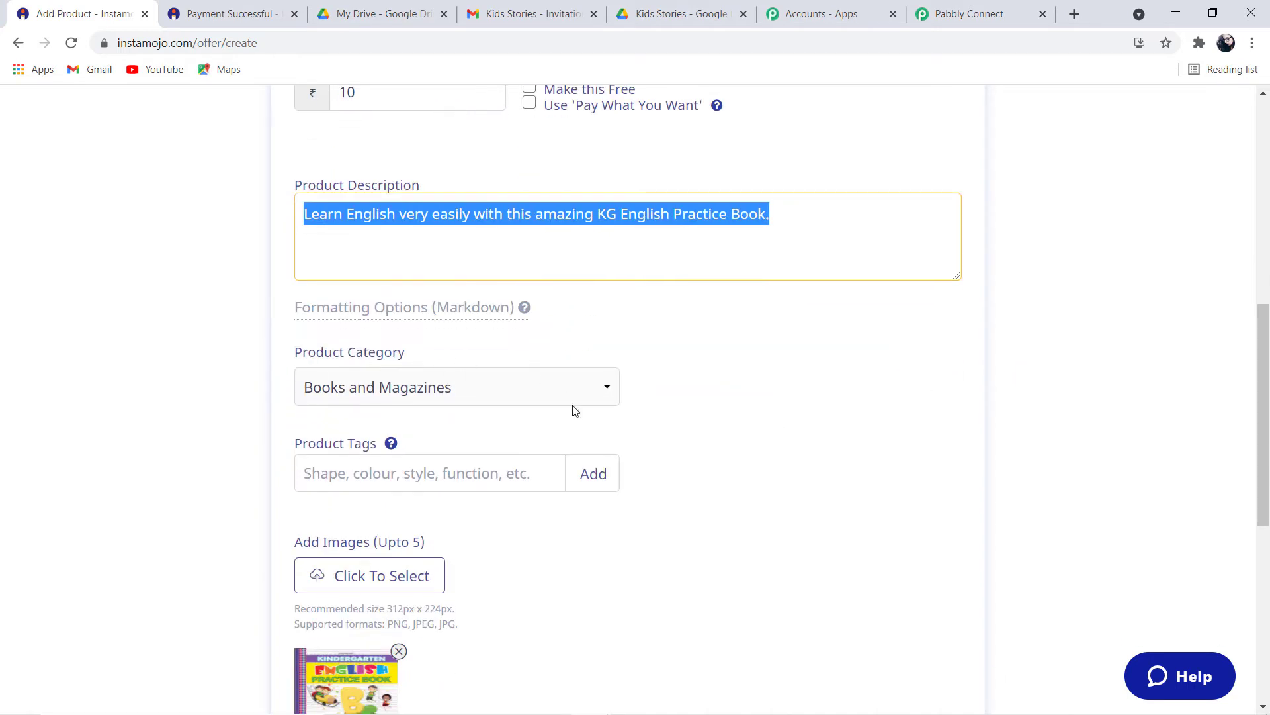
scroll(842, 362, down, 3)
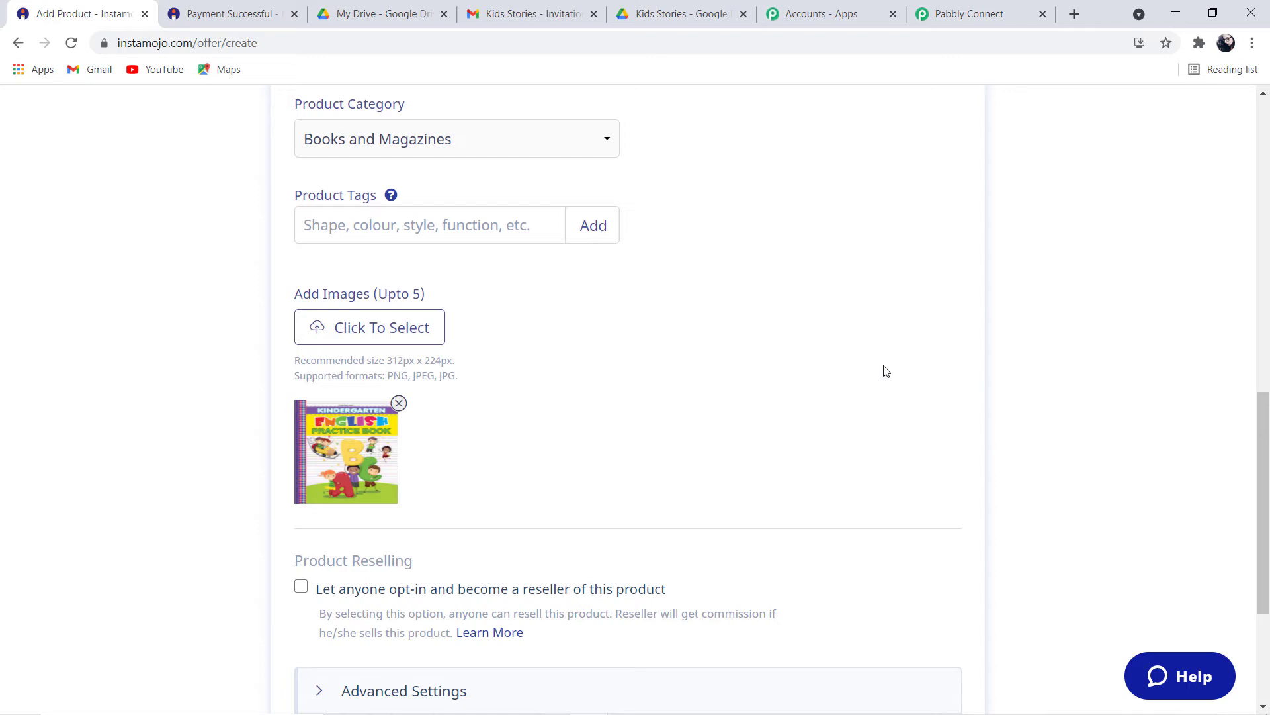
scroll(886, 371, down, 2)
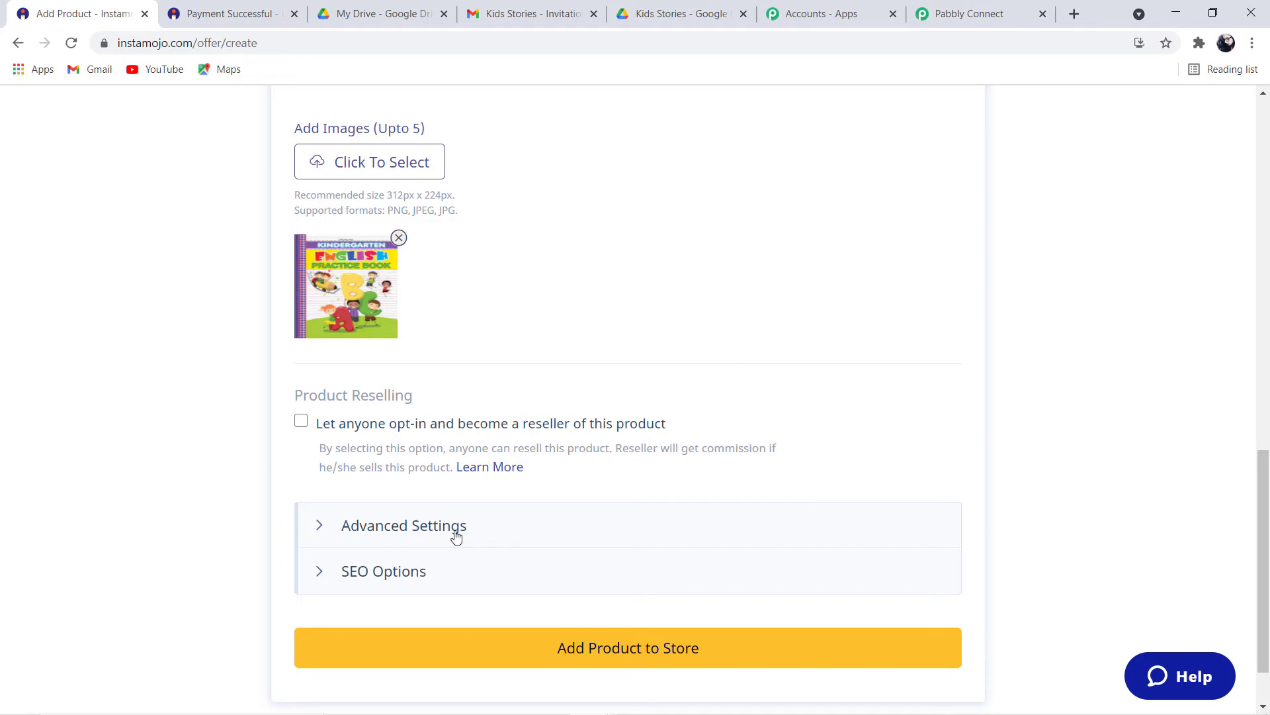
scroll(456, 536, down, 7)
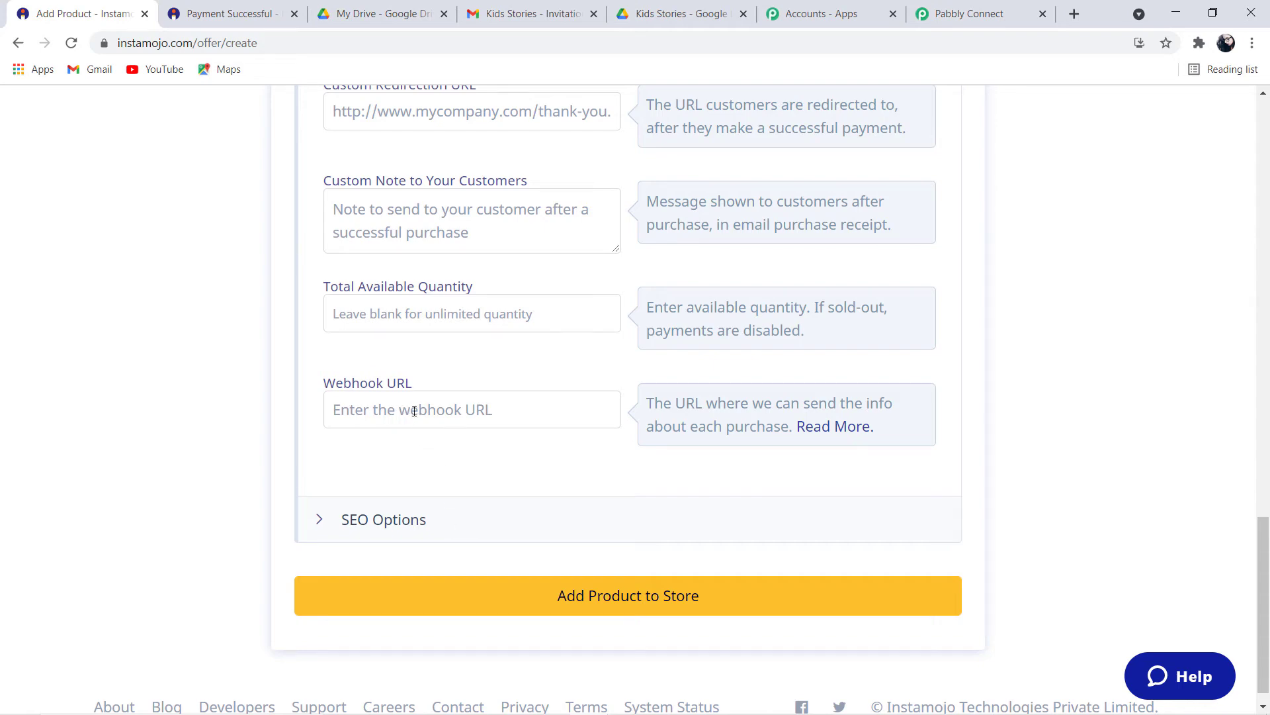
click(415, 411)
key(ctrl+v)
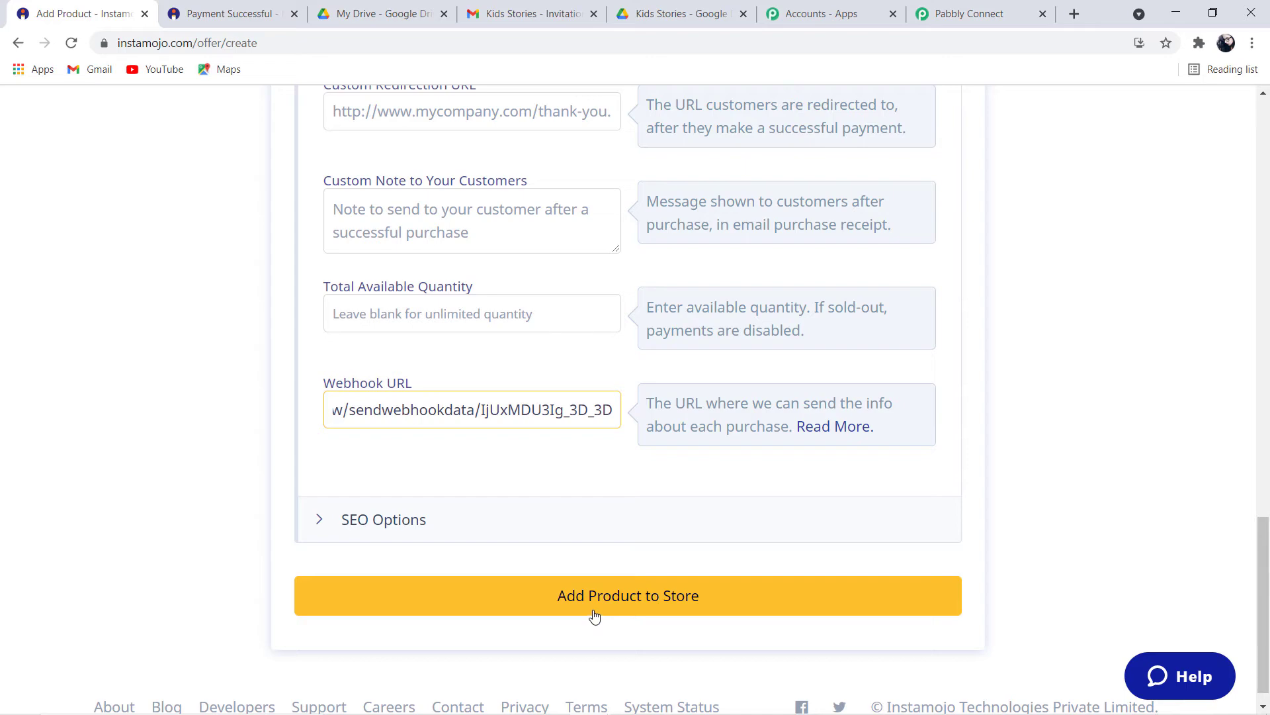
Submit the product, which Instamojo rejects for lacking an uploaded file
click(631, 608)
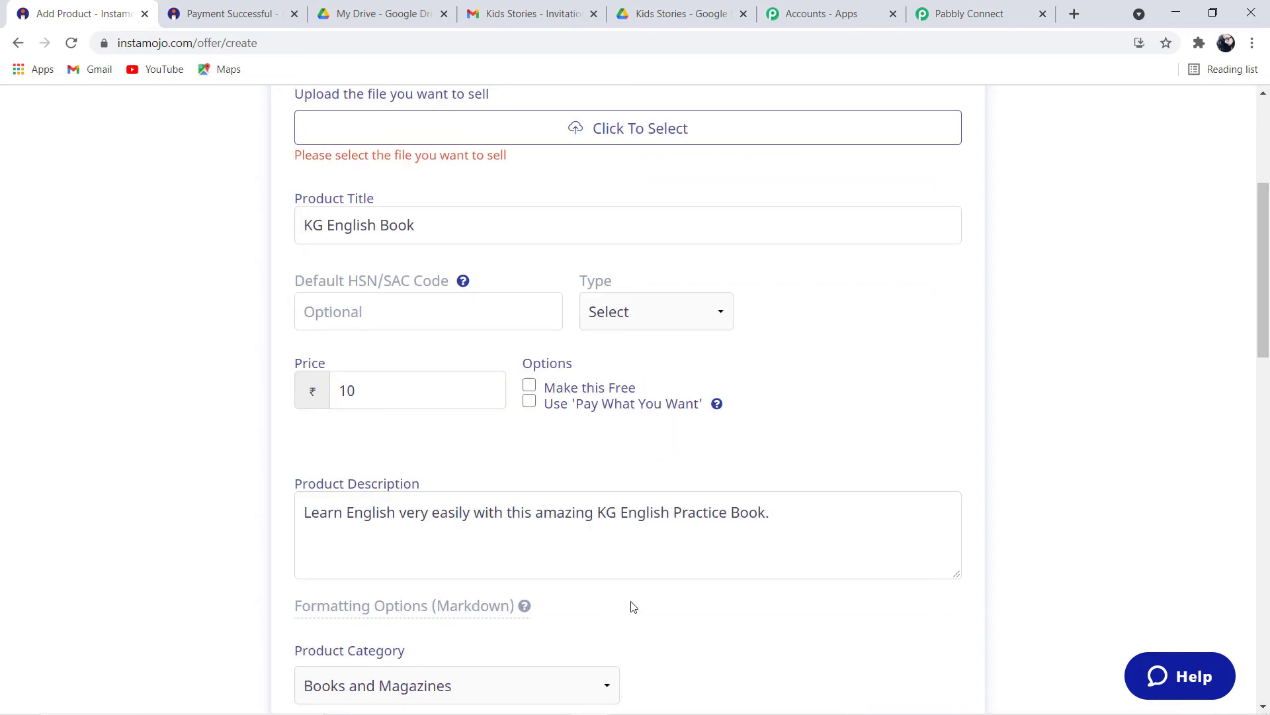
scroll(632, 608, down, 7)
scroll(630, 602, up, 8)
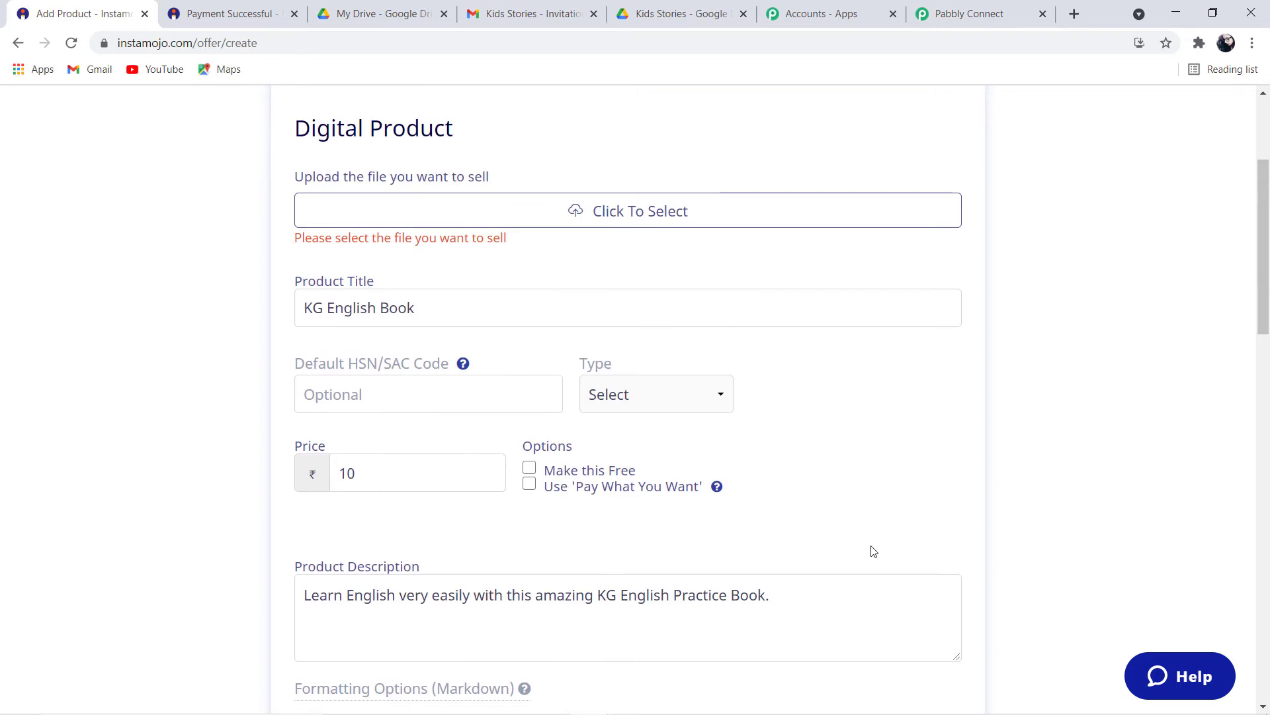
scroll(824, 551, up, 3)
scroll(824, 551, up, 1)
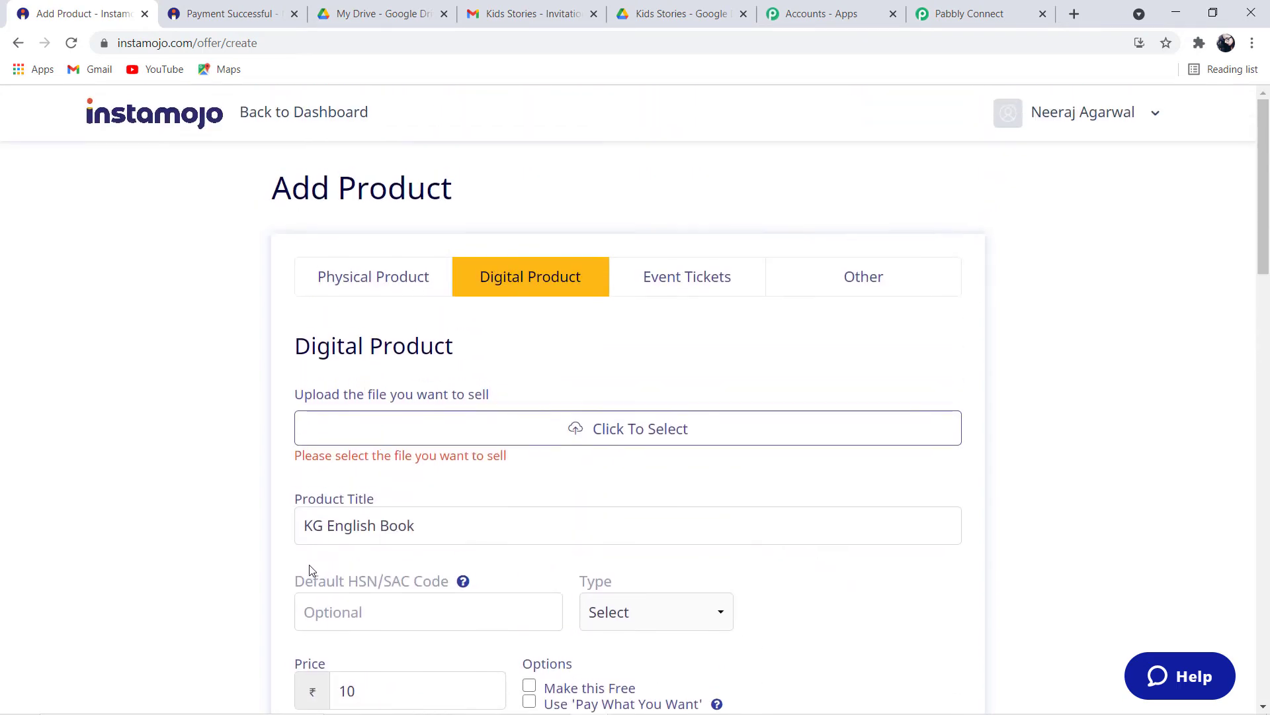
Upload the 'KG english book' file and add the product to the store
click(660, 432)
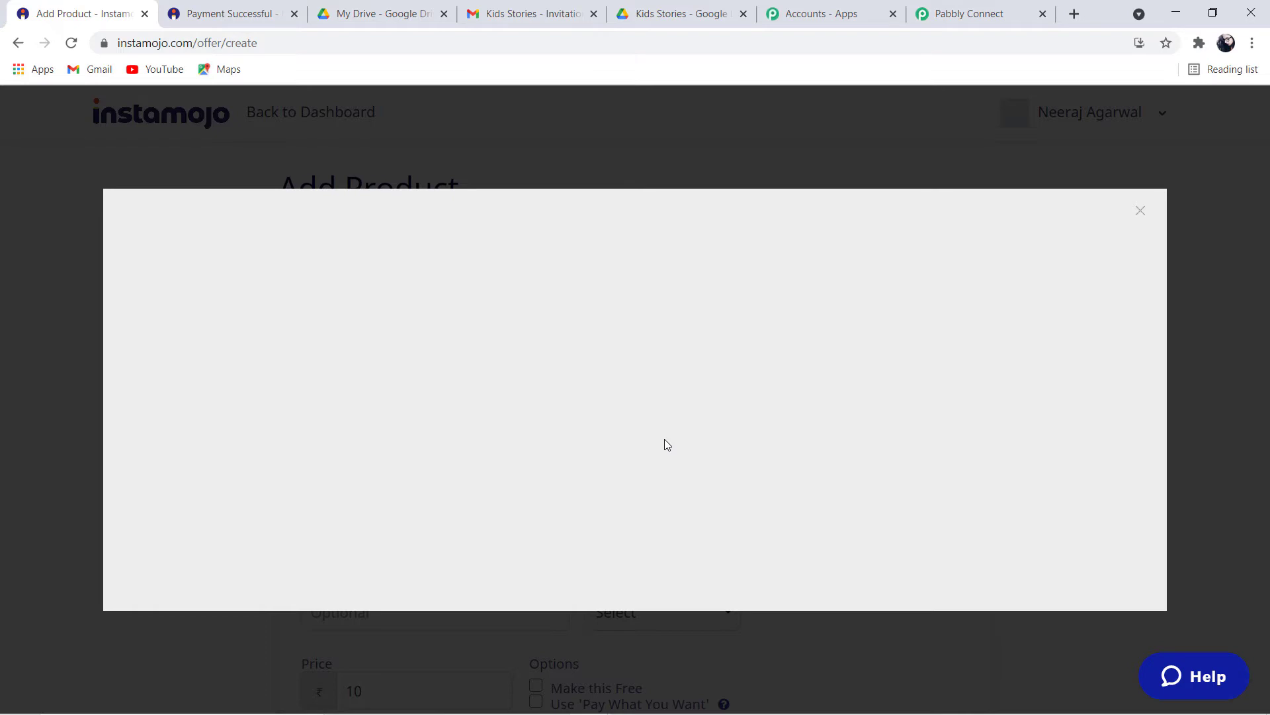
click(752, 451)
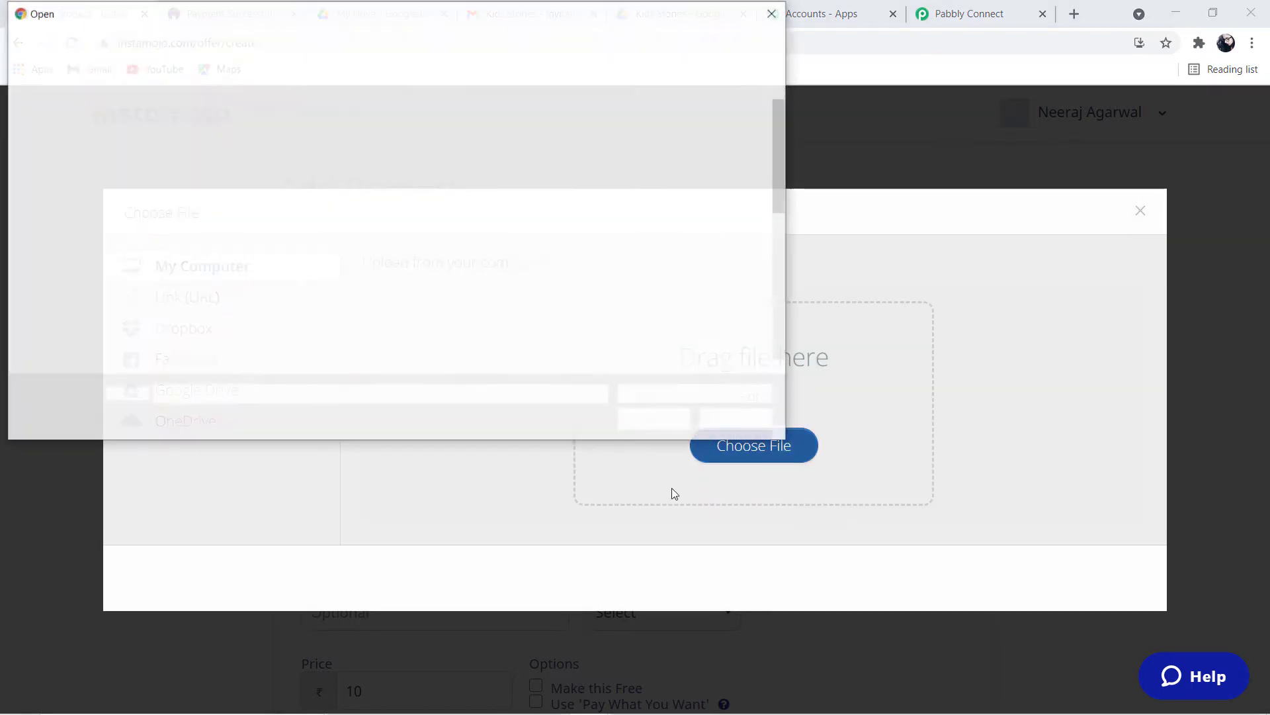
scroll(703, 371, down, 2)
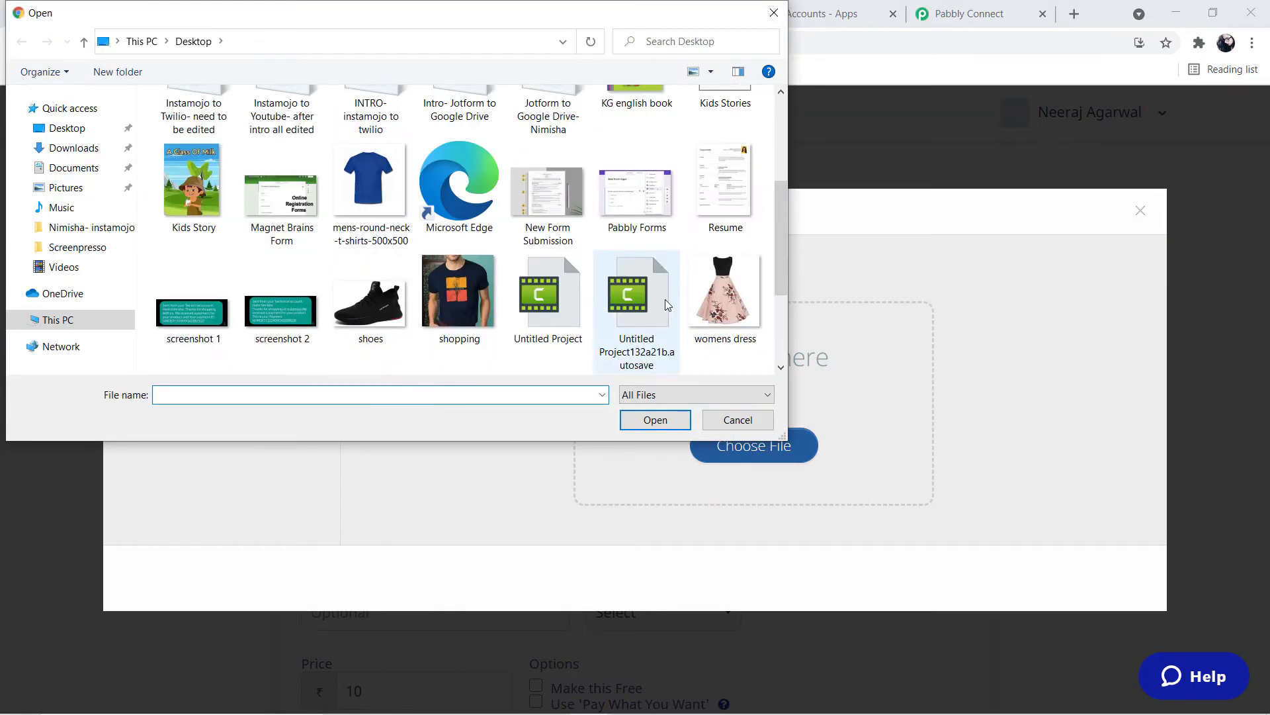
scroll(665, 299, up, 2)
click(643, 286)
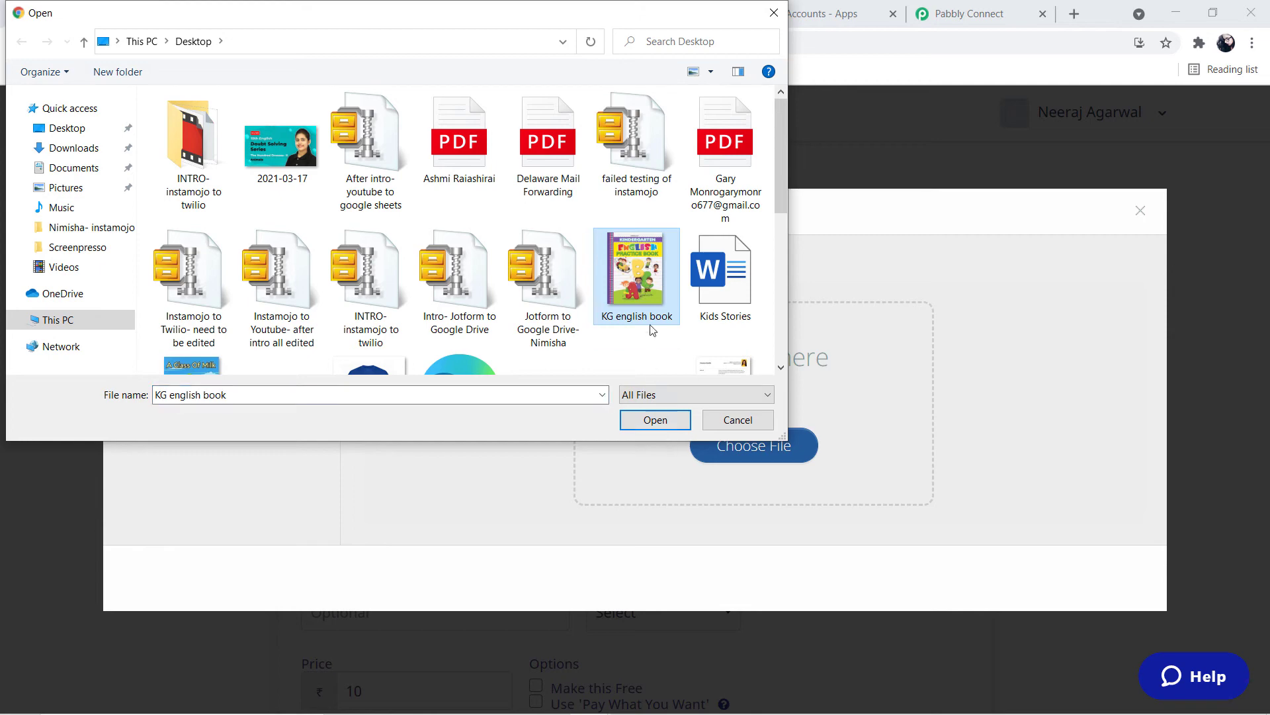
click(656, 422)
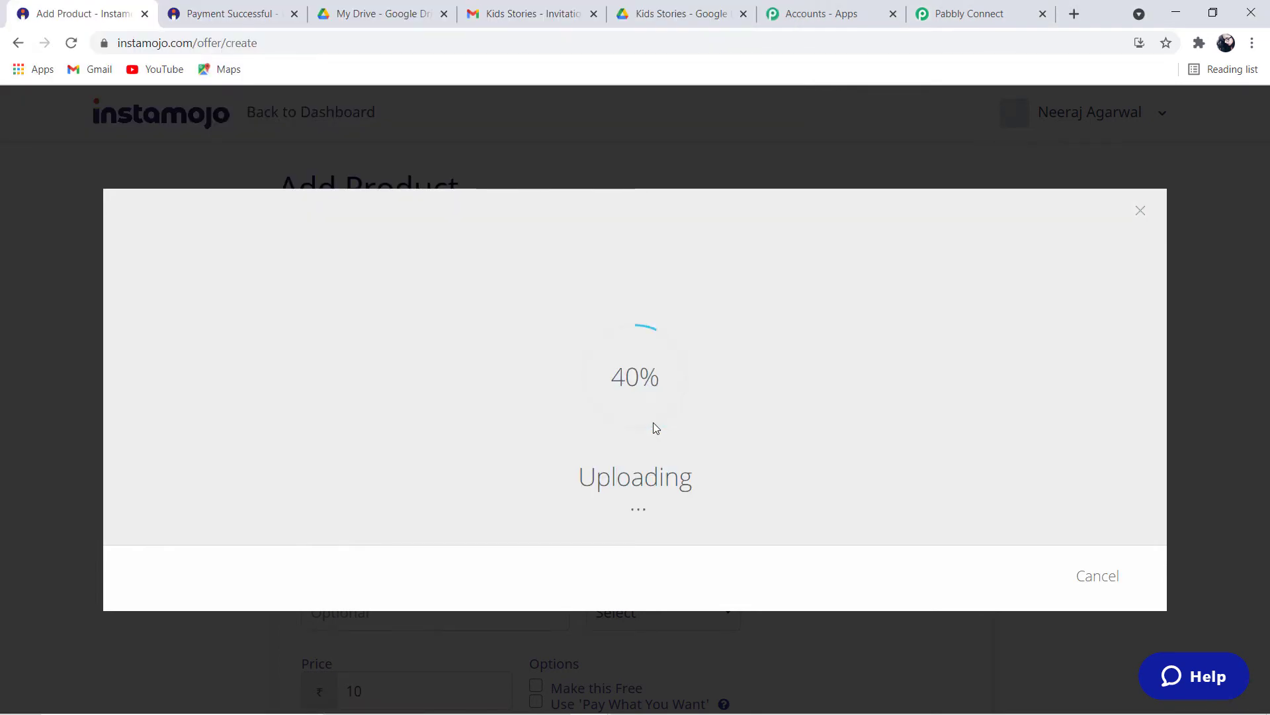
scroll(655, 459, down, 15)
scroll(657, 459, down, 7)
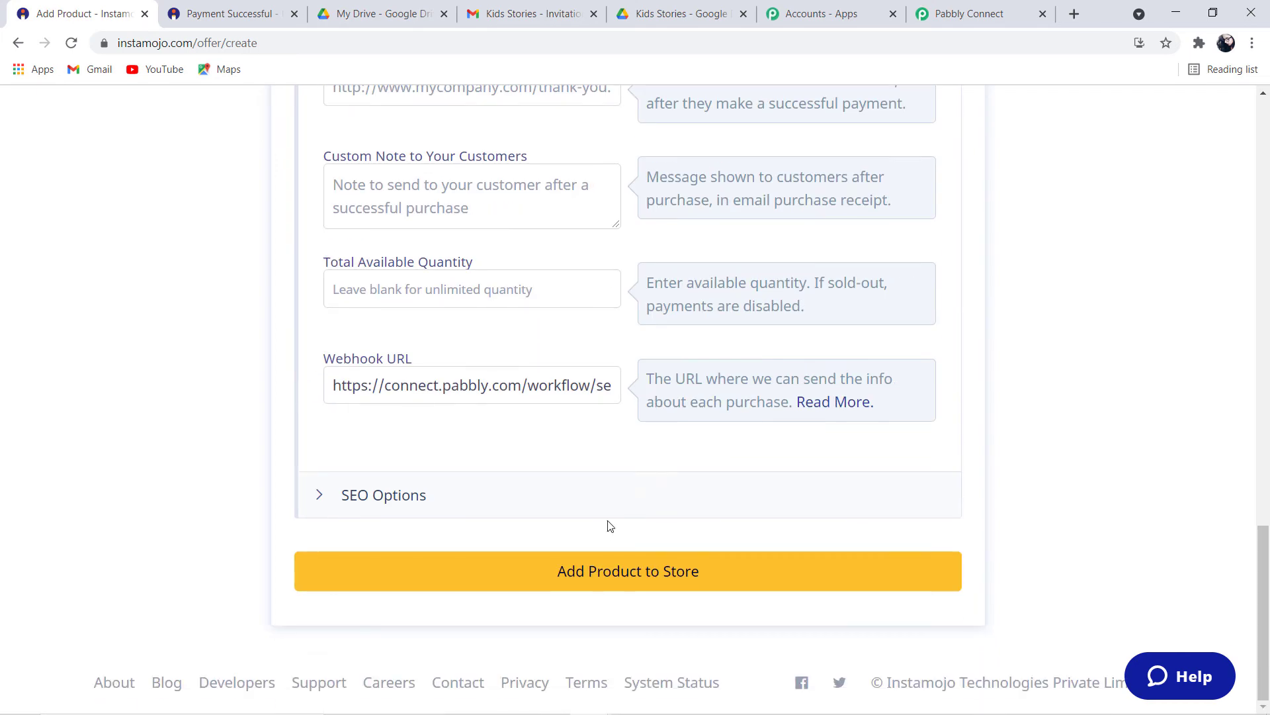
click(619, 577)
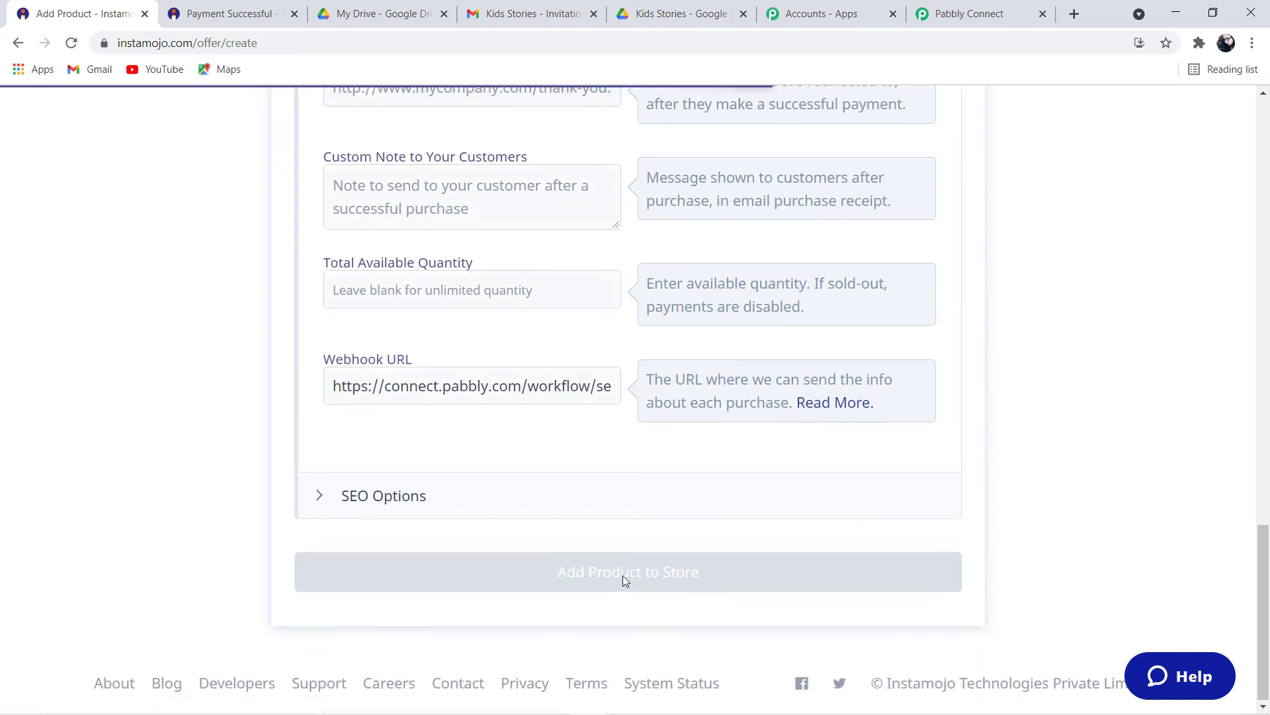
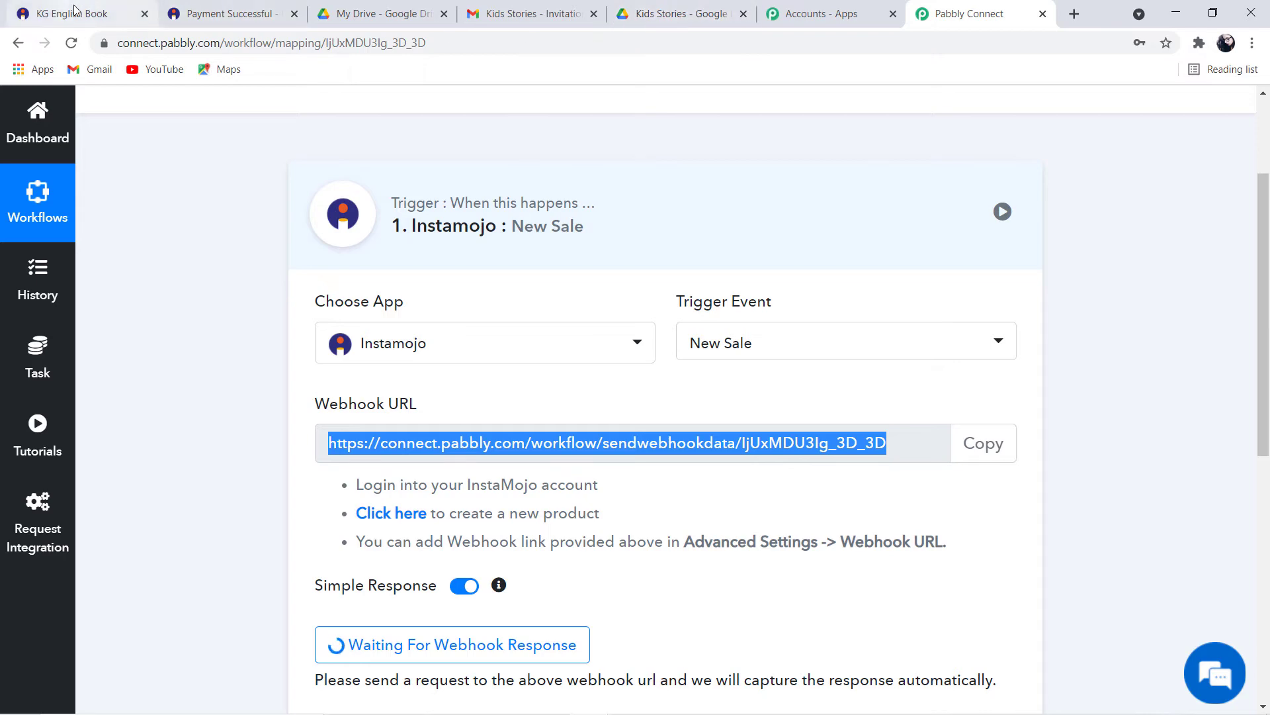
Switch to the KG English Book (₹10) product page on Instamojo
click(76, 14)
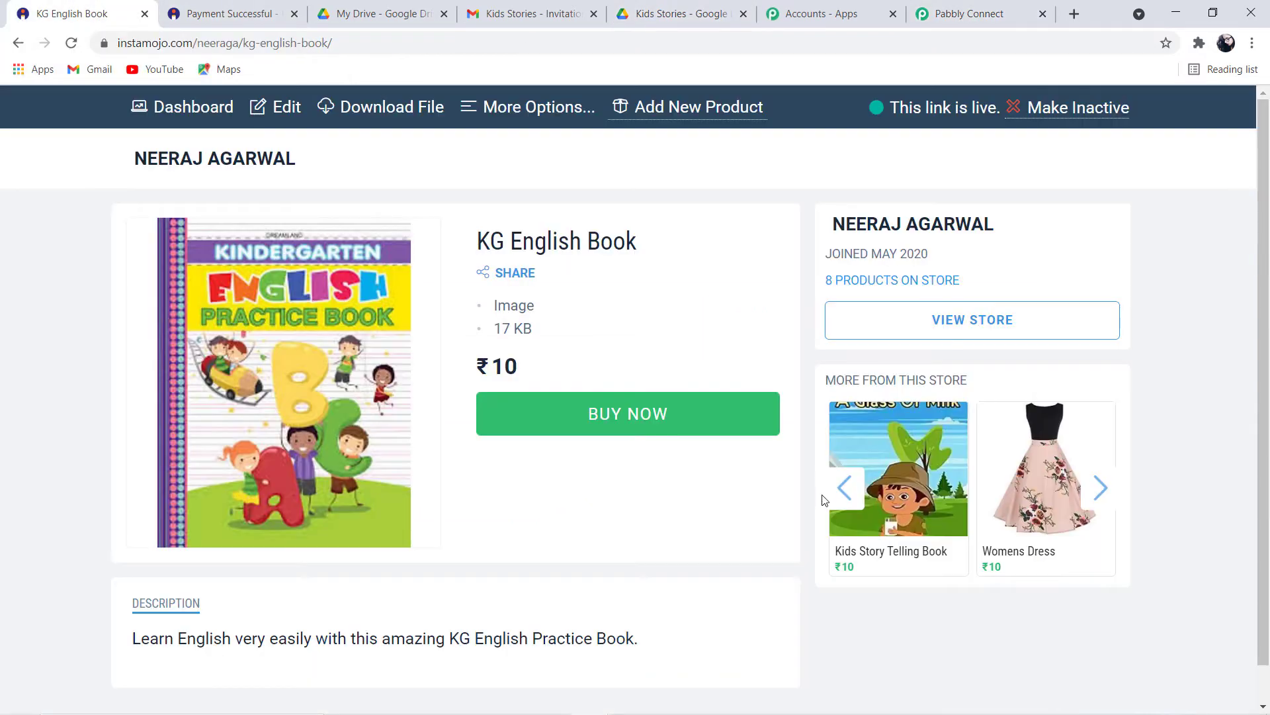
Buy the KG English Book, entering the buyer's name, e-mail and phone number
click(653, 428)
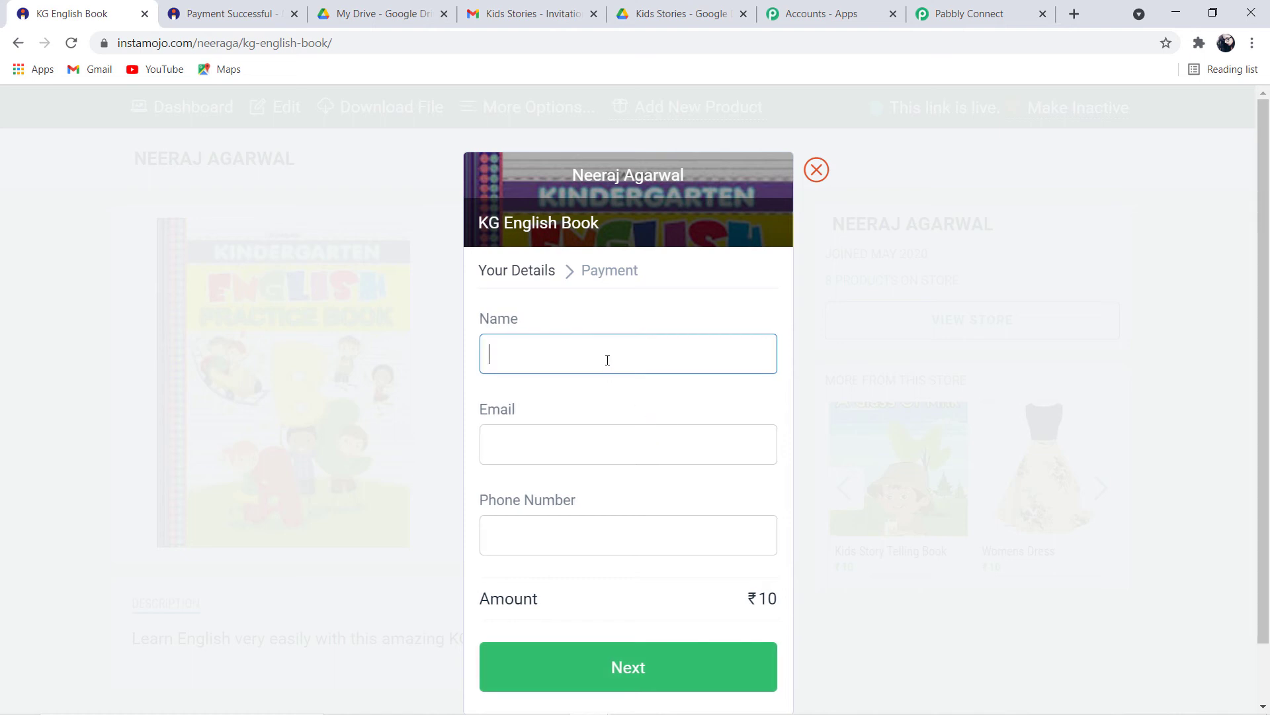
click(601, 448)
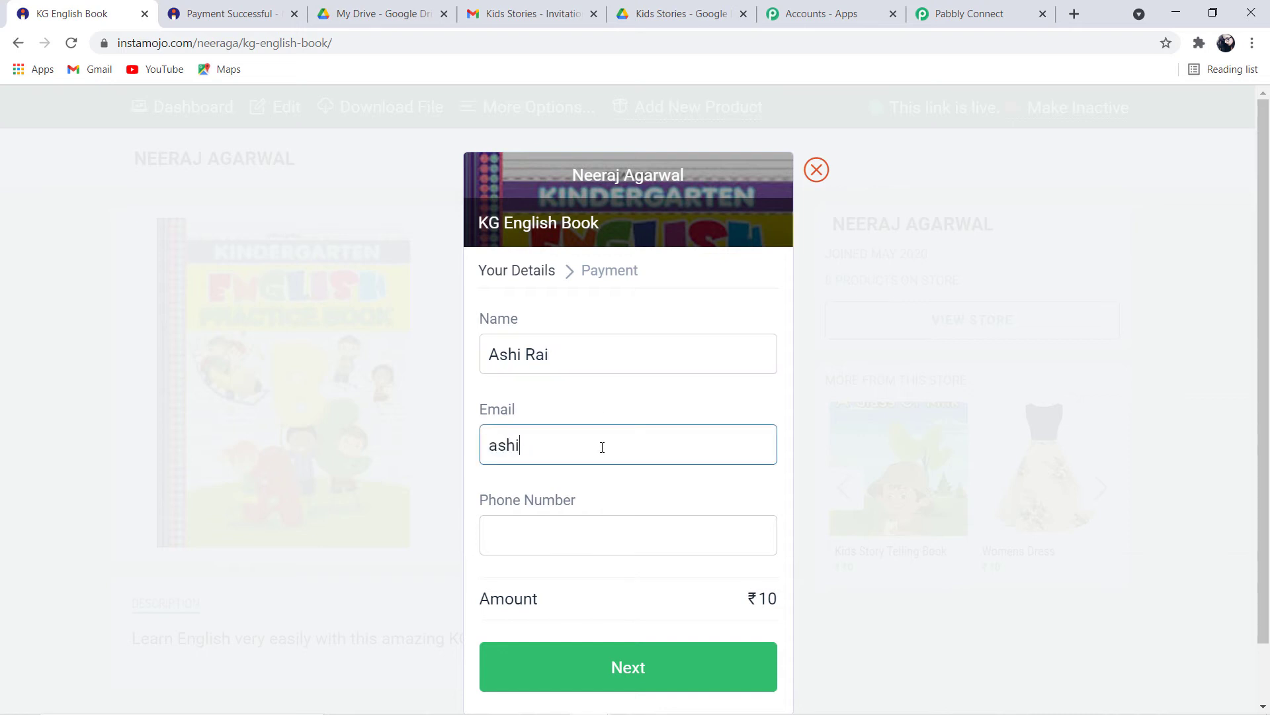
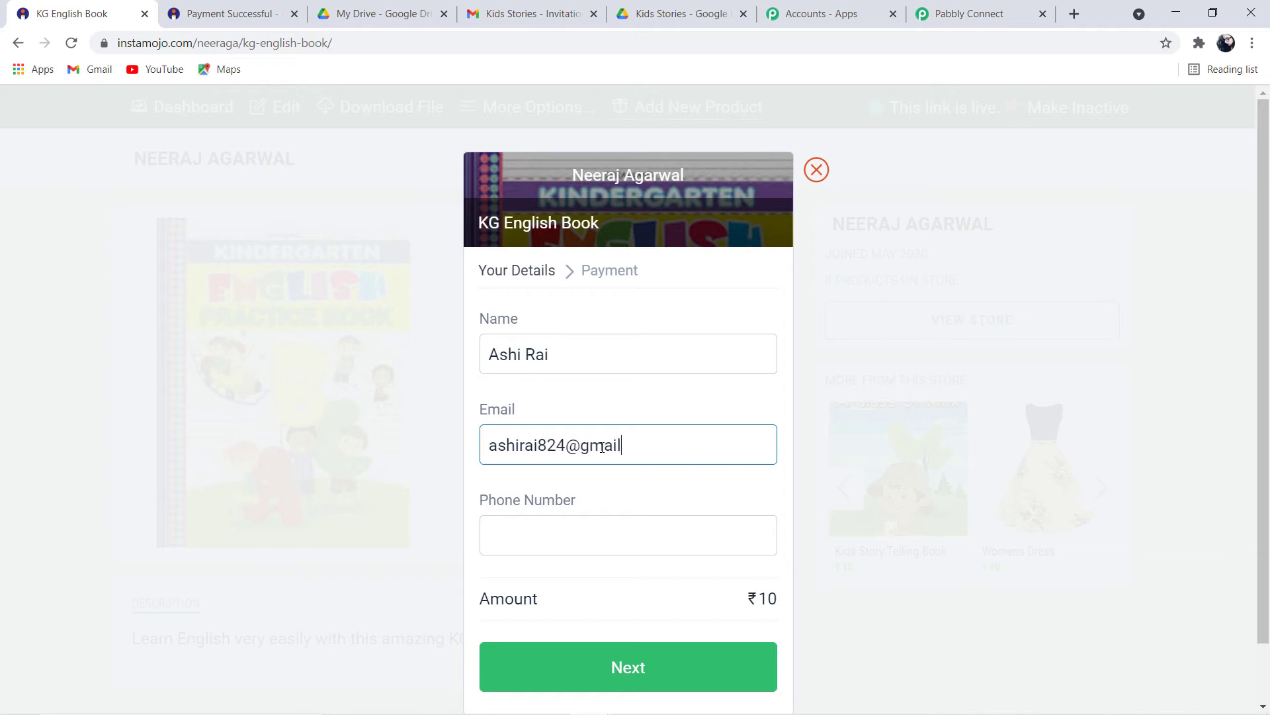
click(681, 538)
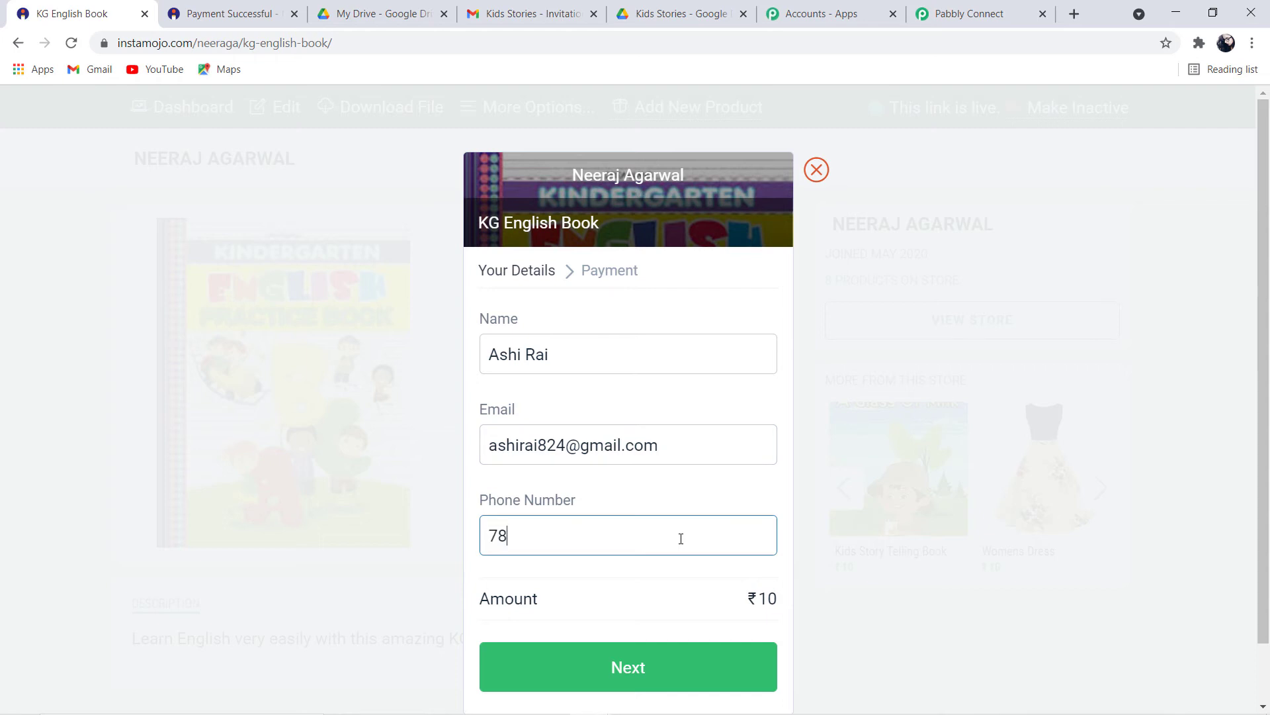
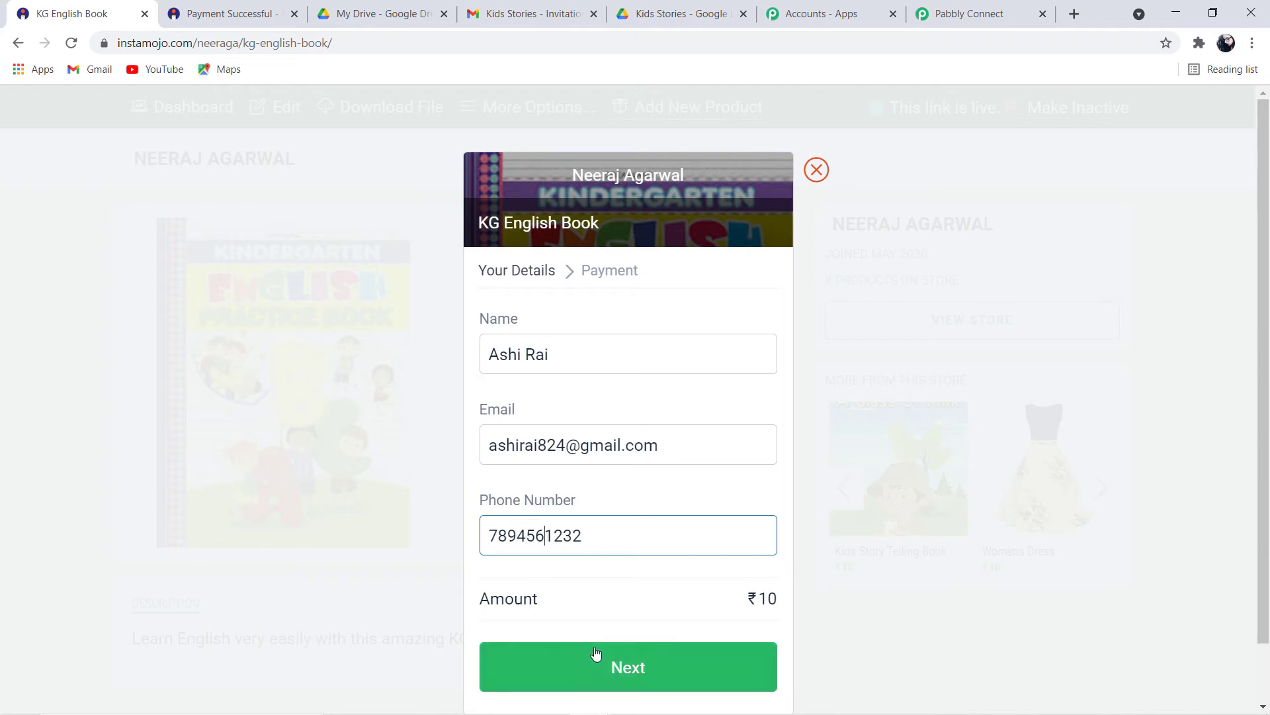
scroll(596, 655, down, 1)
click(645, 614)
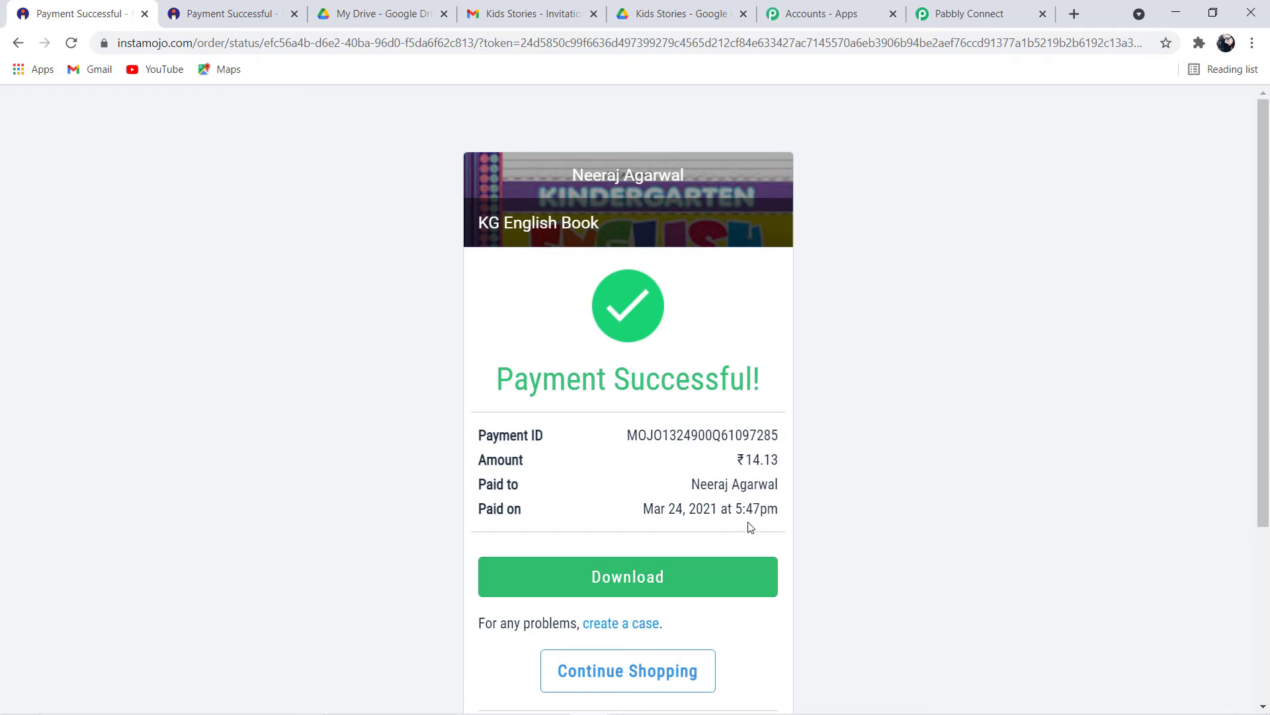
Review the captured sale response: buyer details, KG English Book, INR, amount 14.13, fees 3.50
click(985, 20)
scroll(706, 621, down, 4)
scroll(794, 556, down, 2)
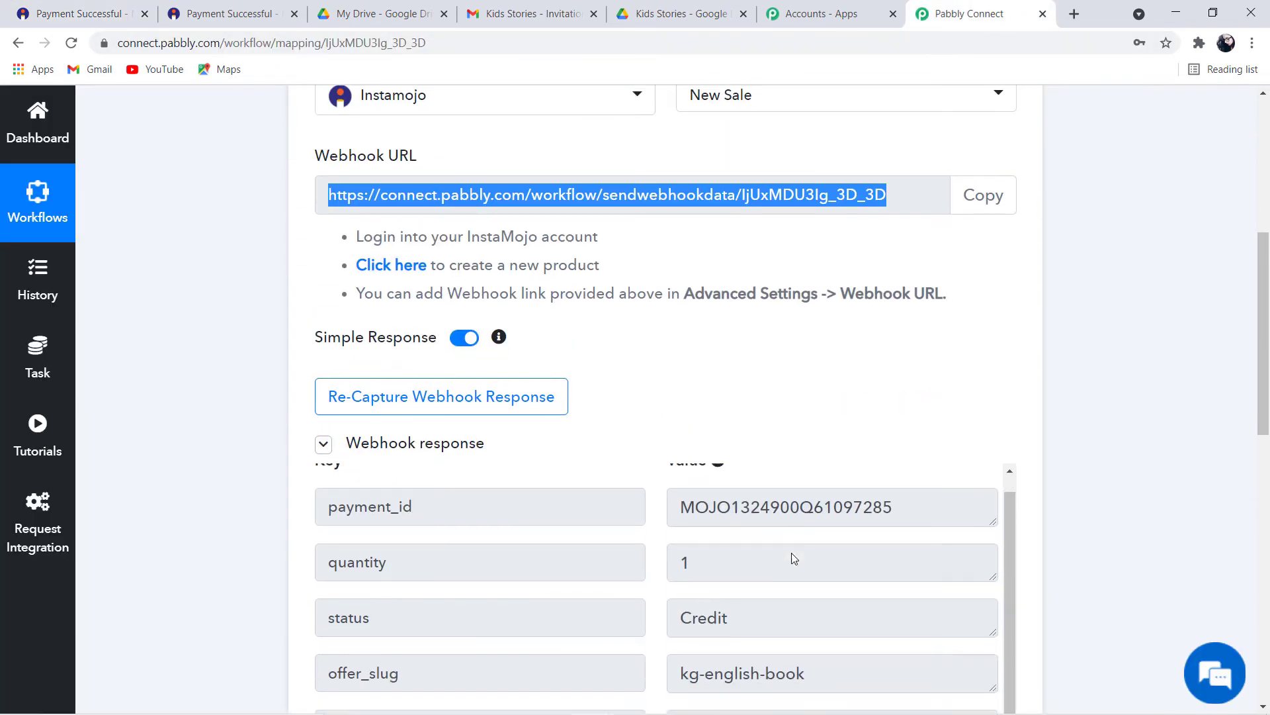
click(1107, 411)
scroll(1109, 412, down, 6)
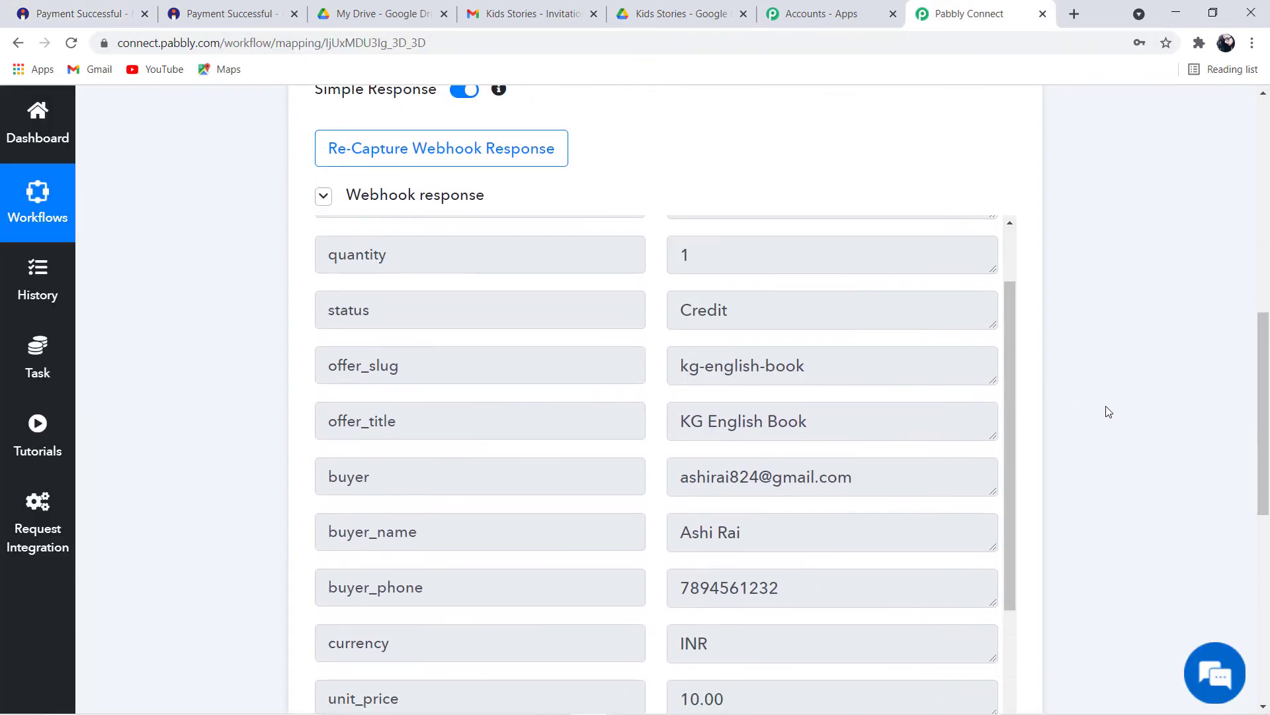
scroll(1109, 411, up, 4)
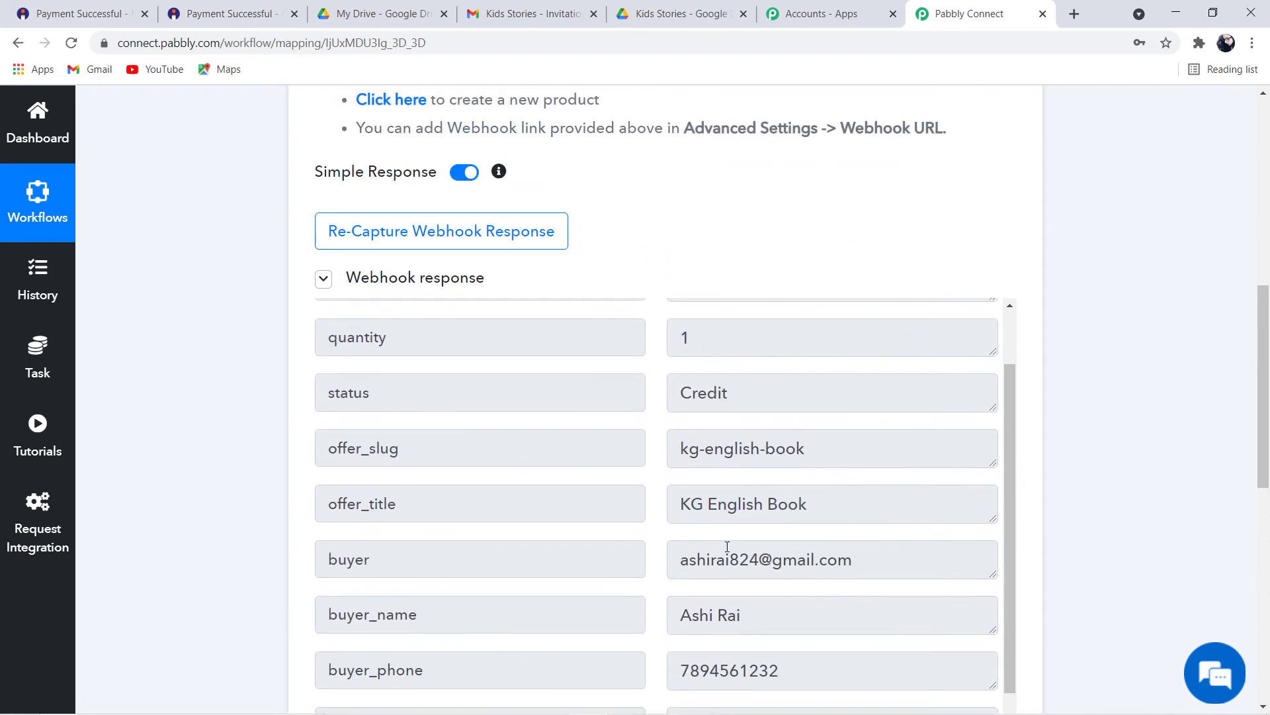
scroll(736, 547, down, 3)
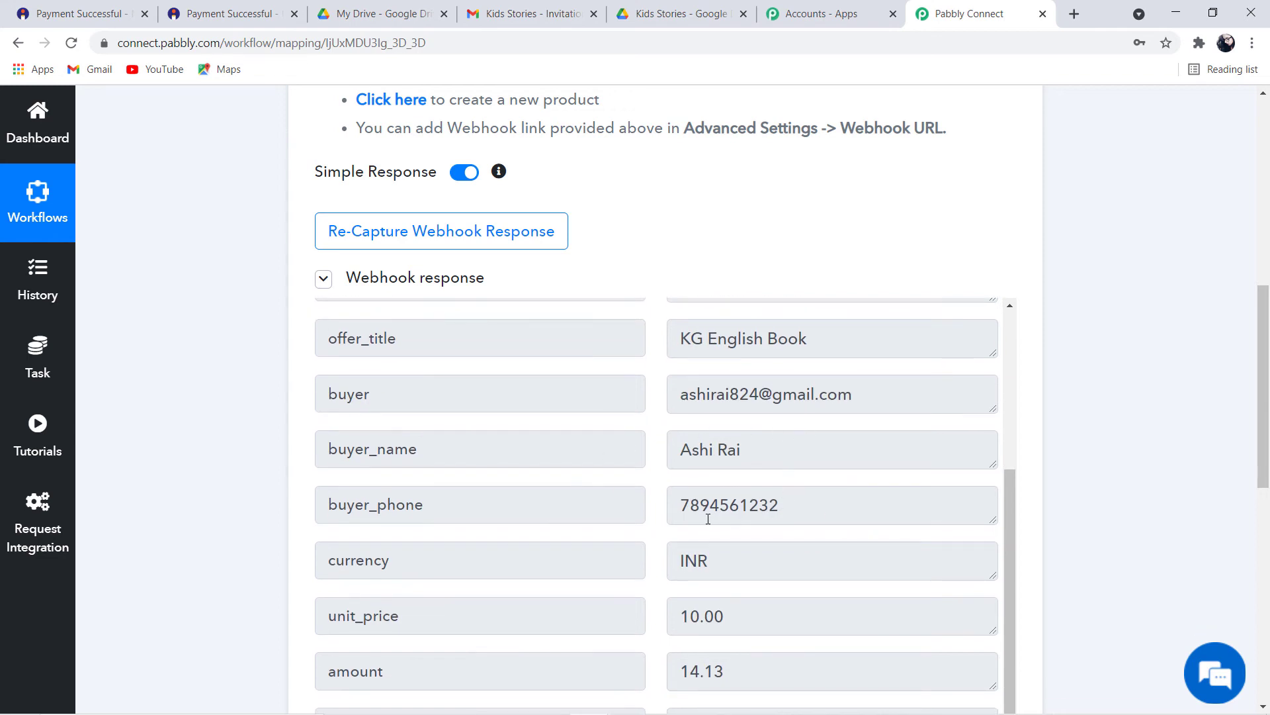
scroll(811, 511, down, 3)
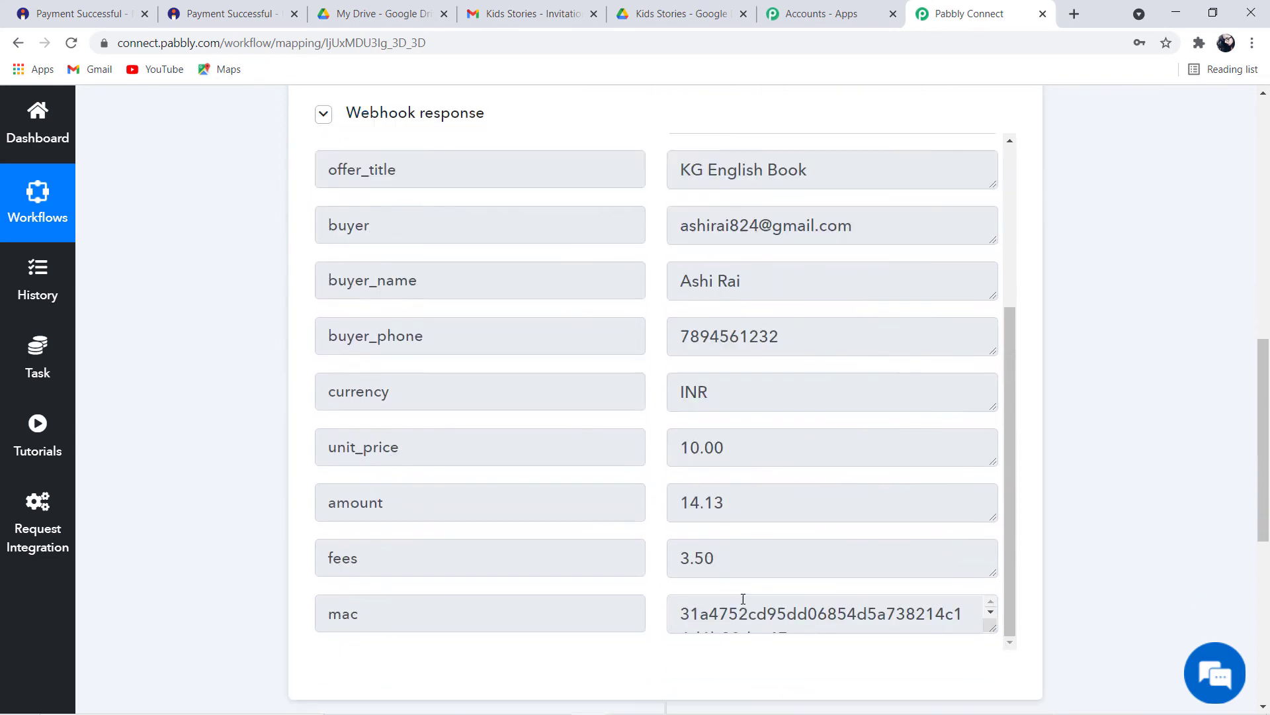
scroll(885, 539, up, 5)
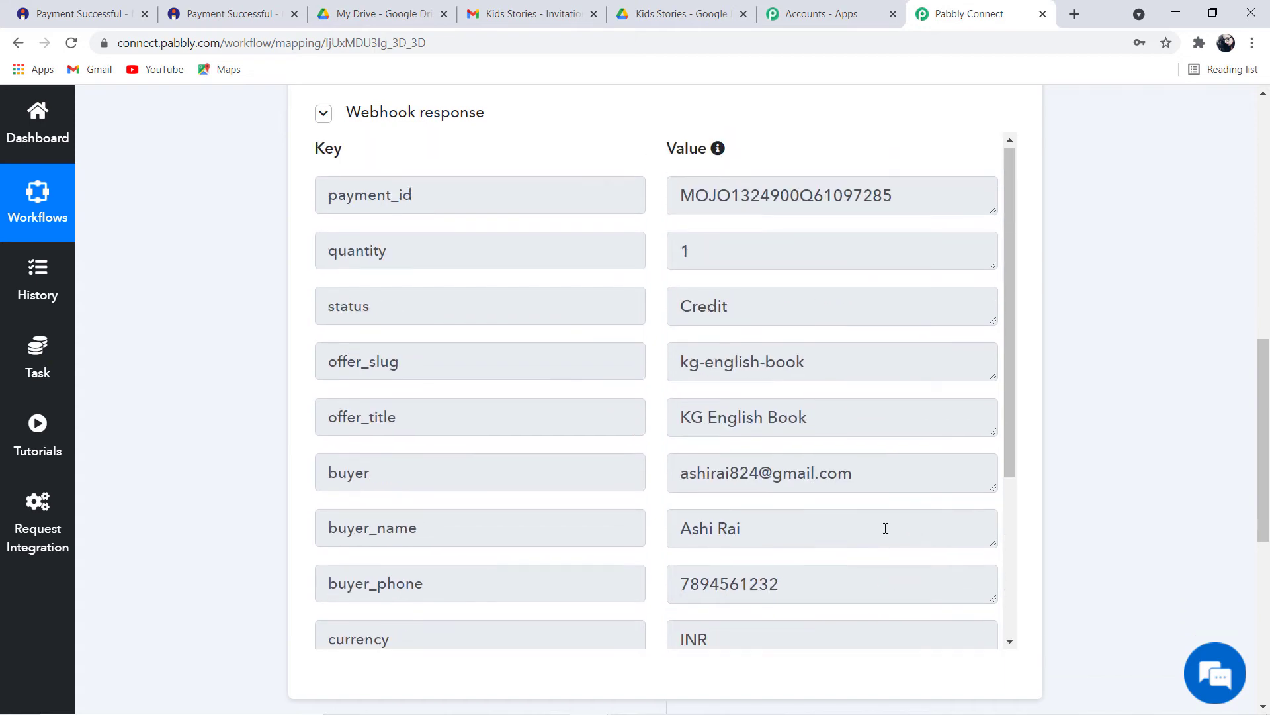
scroll(886, 527, down, 4)
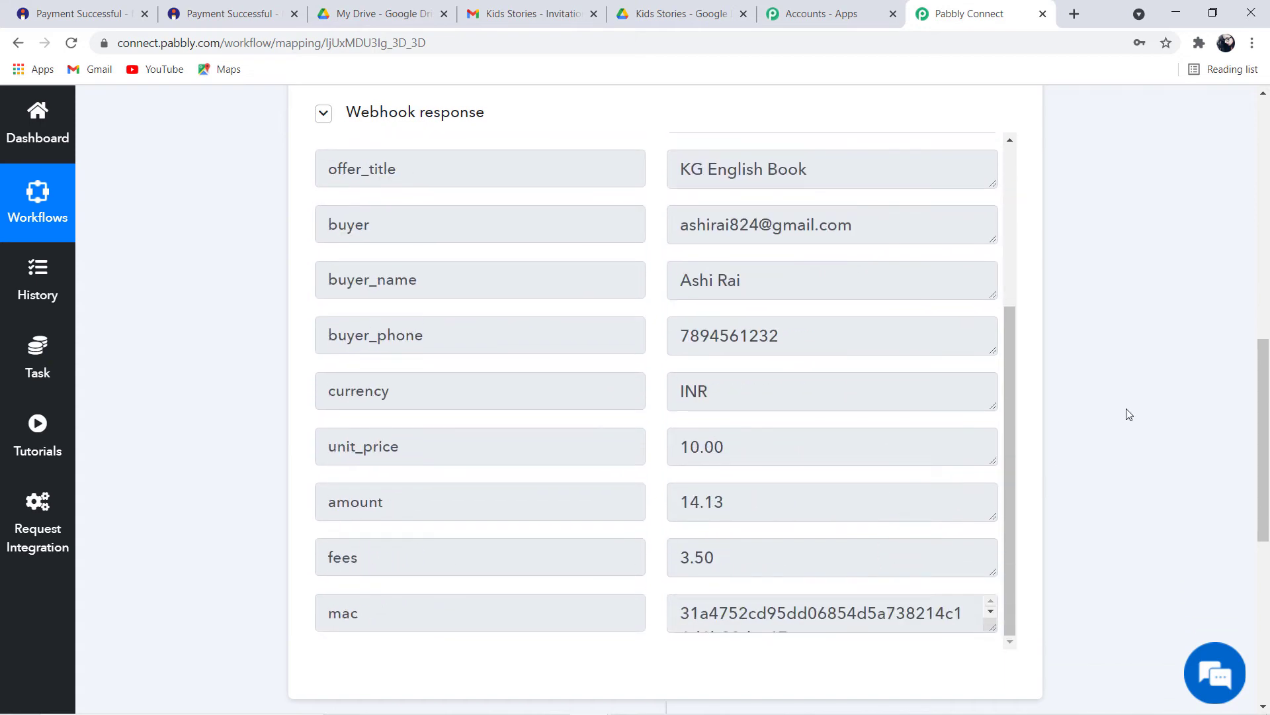
scroll(1129, 414, down, 3)
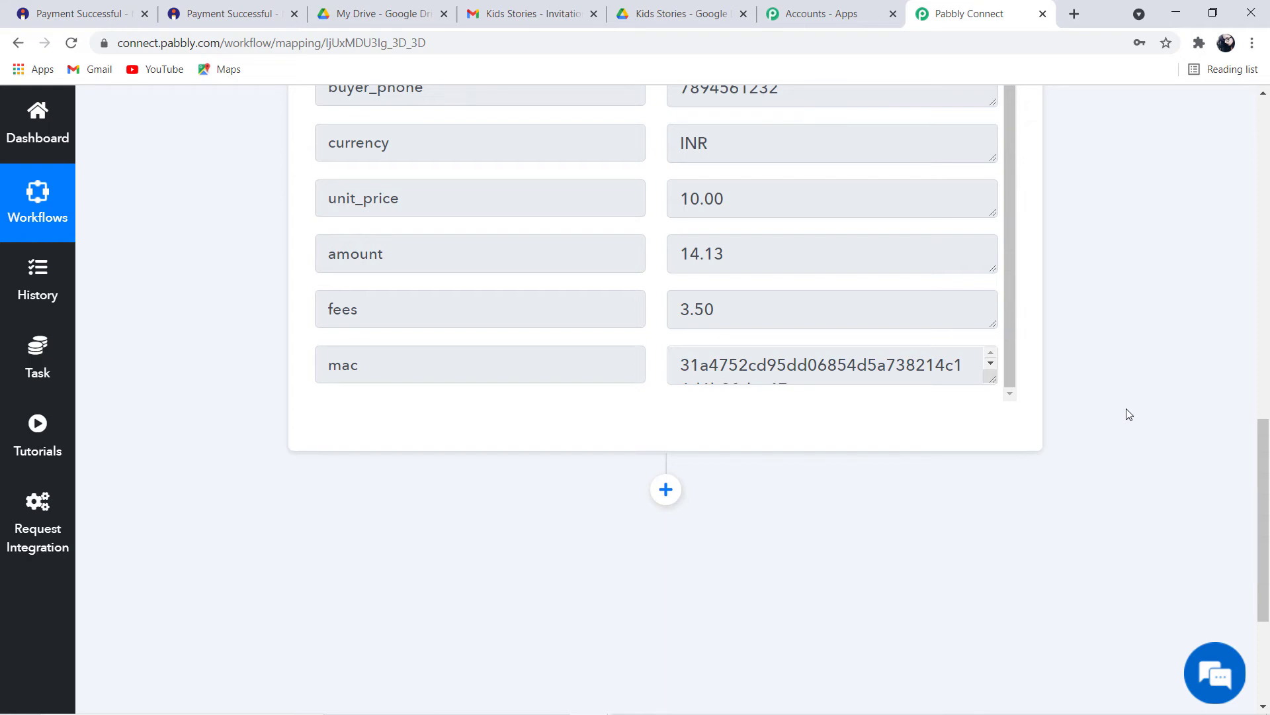
scroll(1130, 415, up, 12)
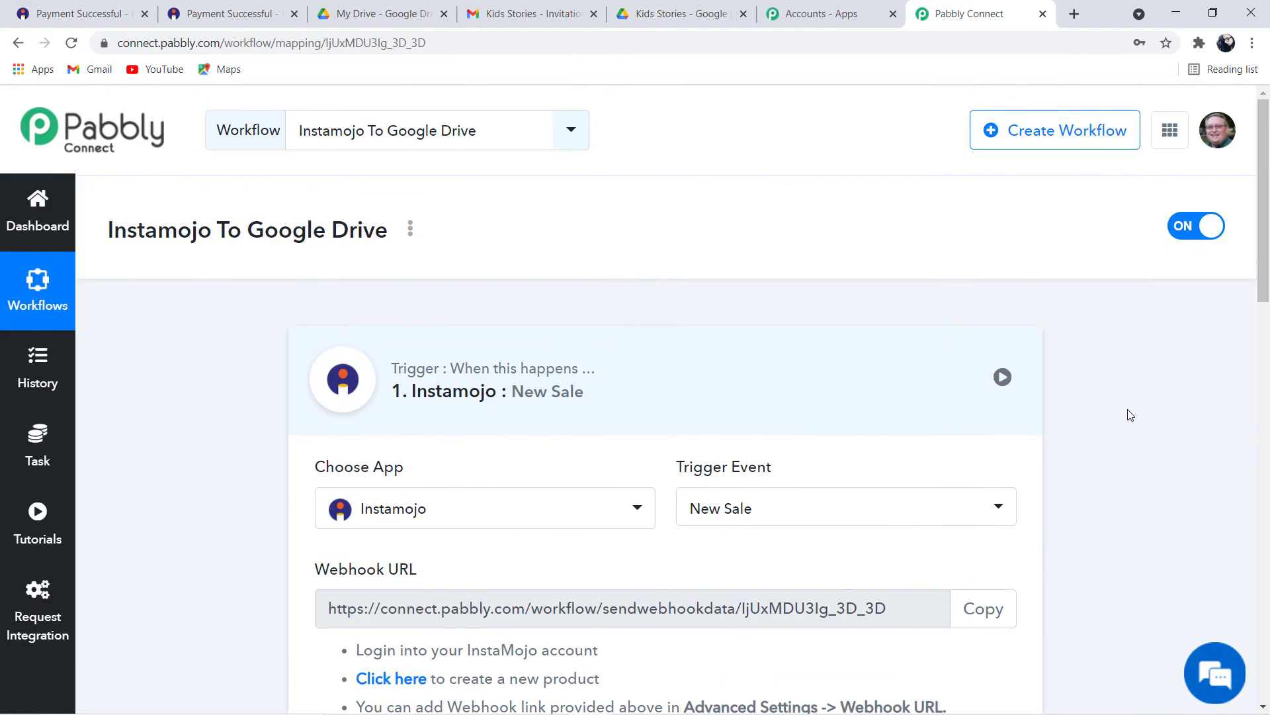
scroll(1130, 416, down, 12)
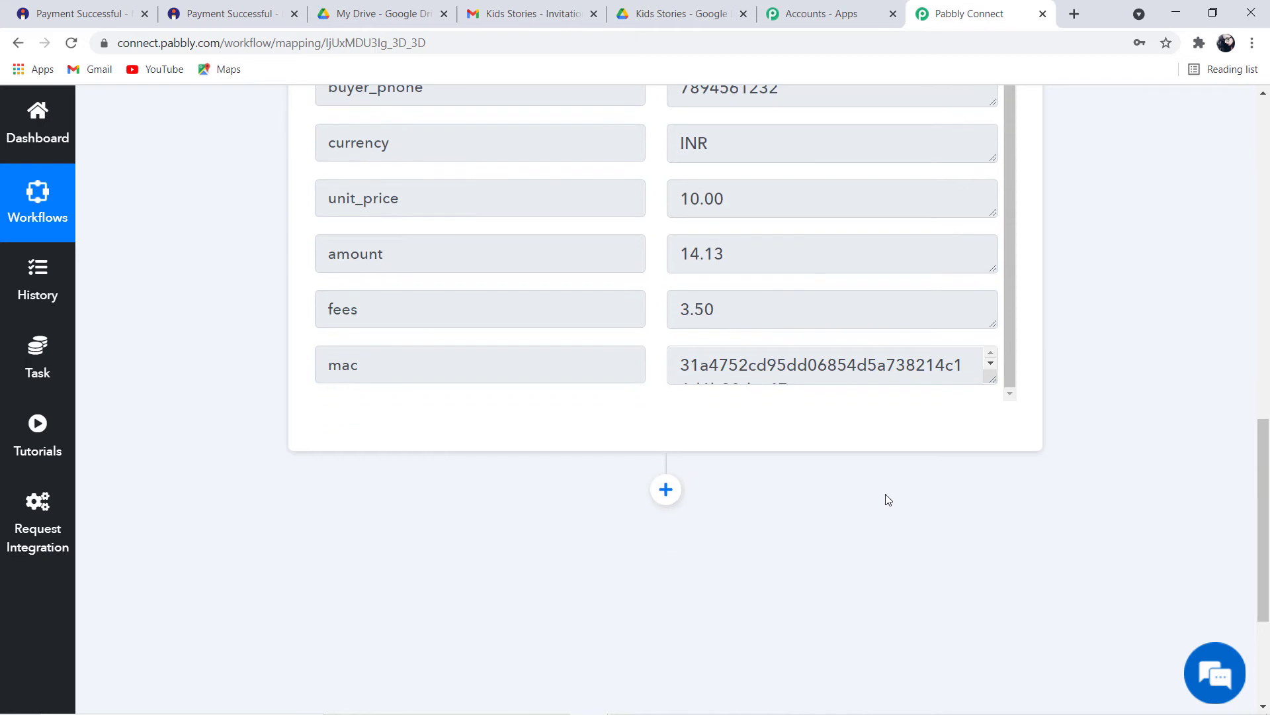
Add a Google Drive action step after the Instamojo trigger
click(669, 493)
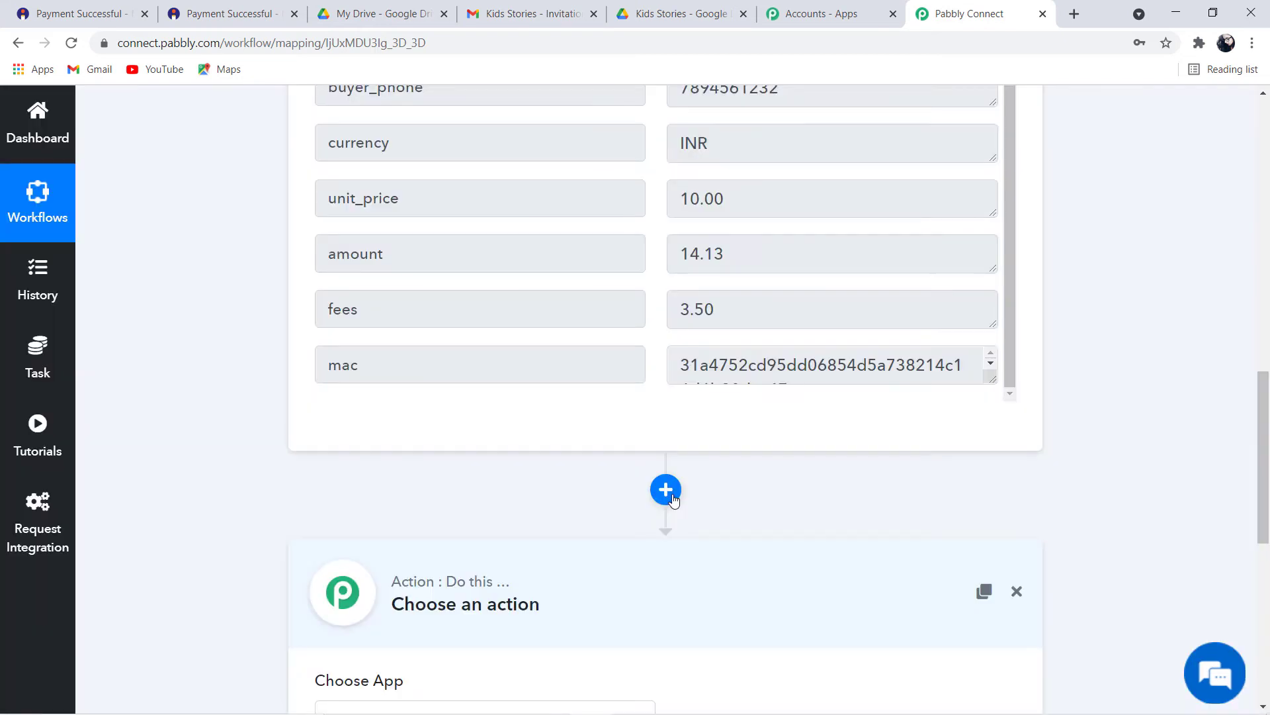
scroll(673, 500, down, 3)
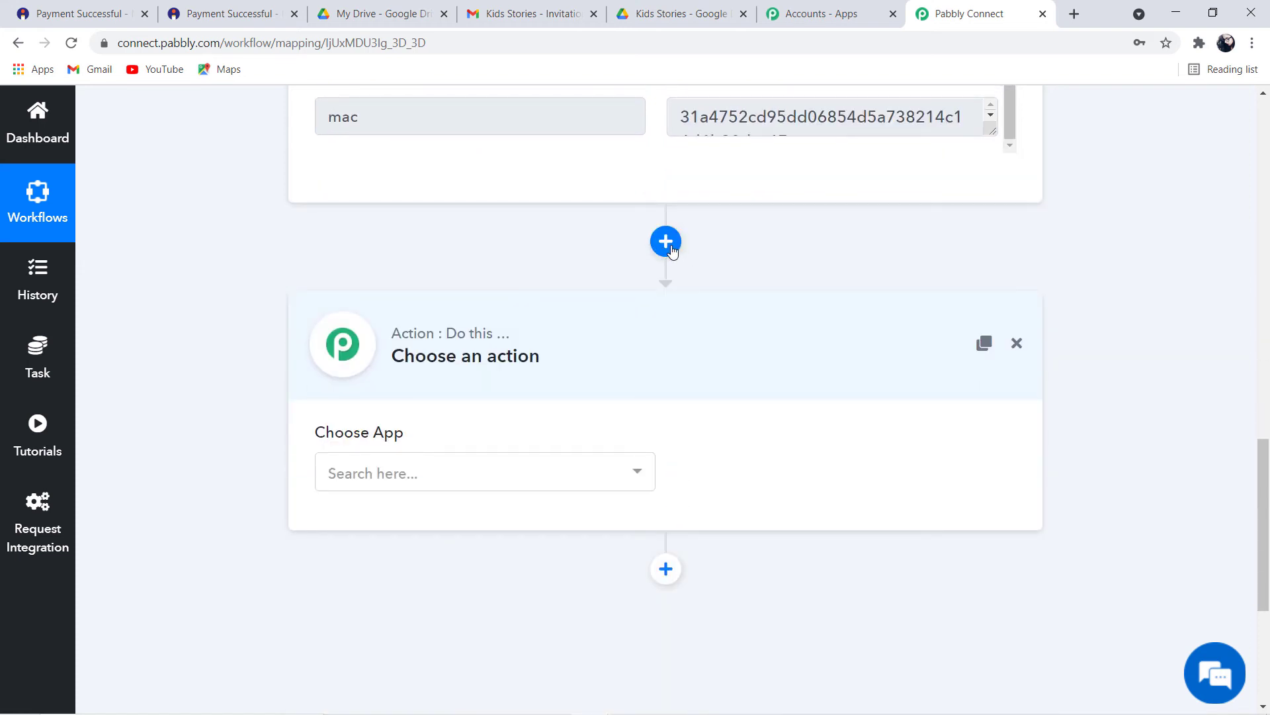
click(415, 472)
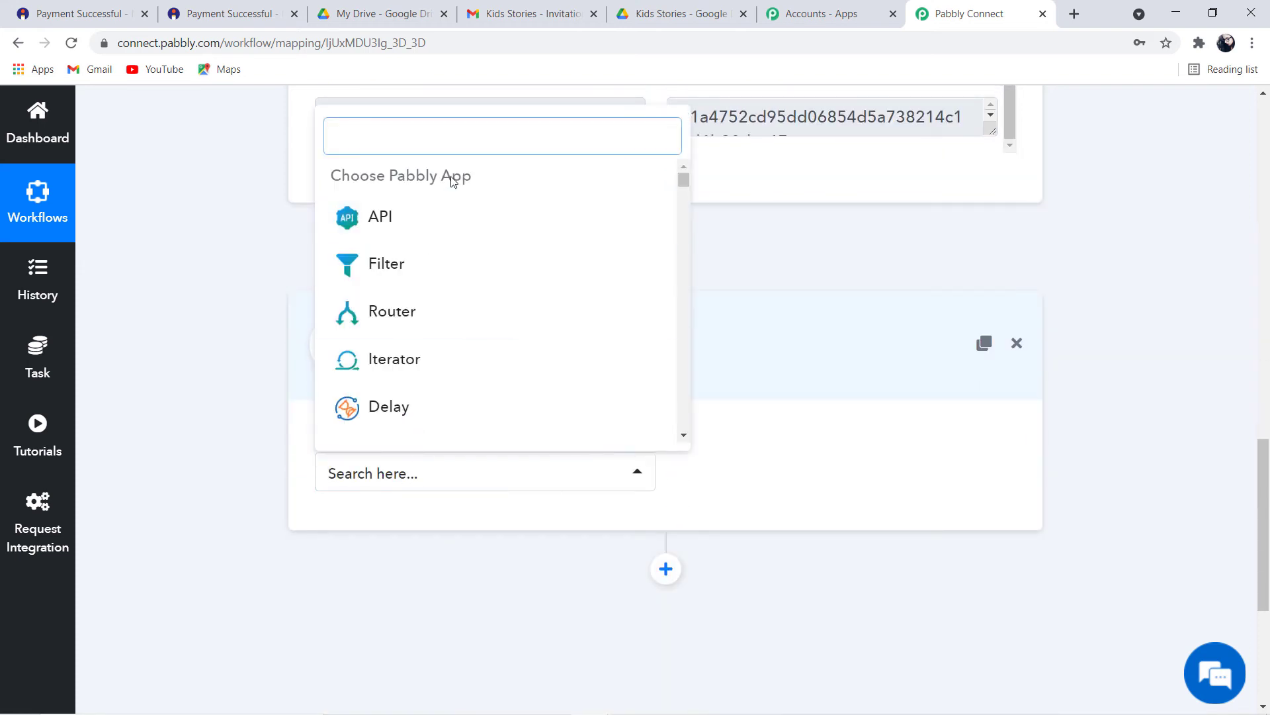
text(google)
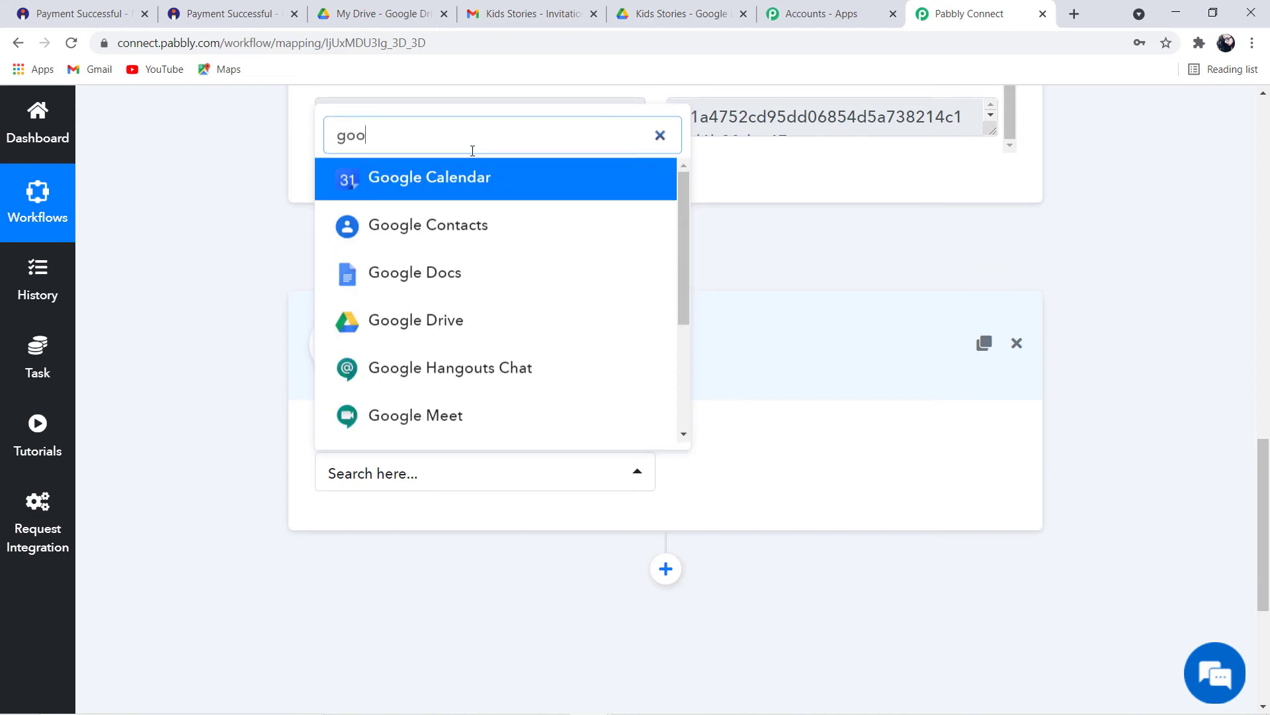
click(438, 321)
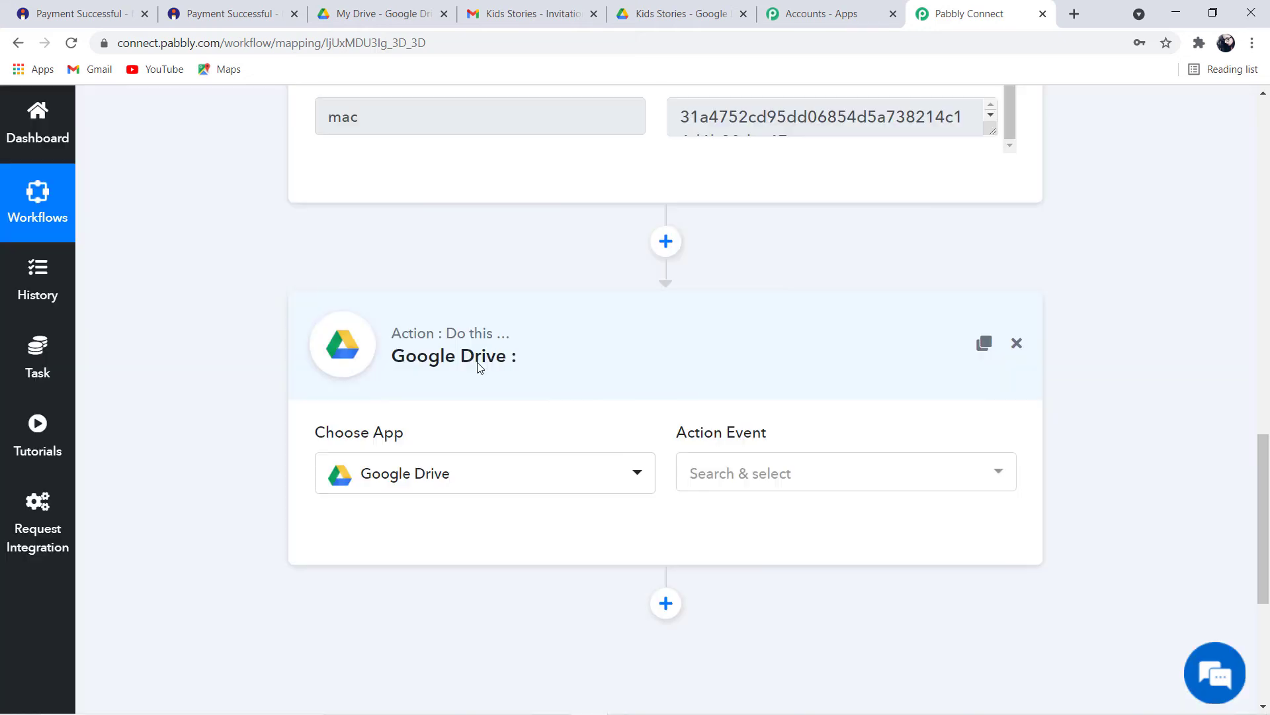
Set the Google Drive action event to Share a File or Folder by ID
click(787, 473)
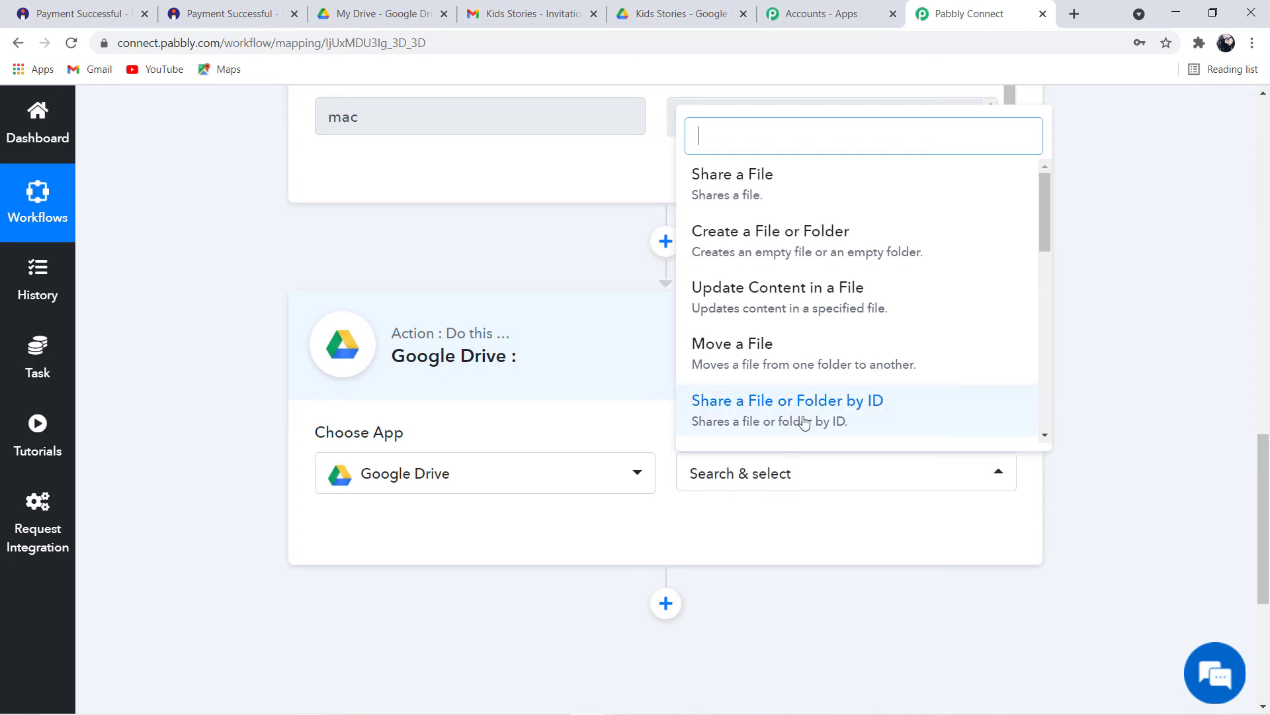
scroll(805, 422, down, 3)
click(854, 256)
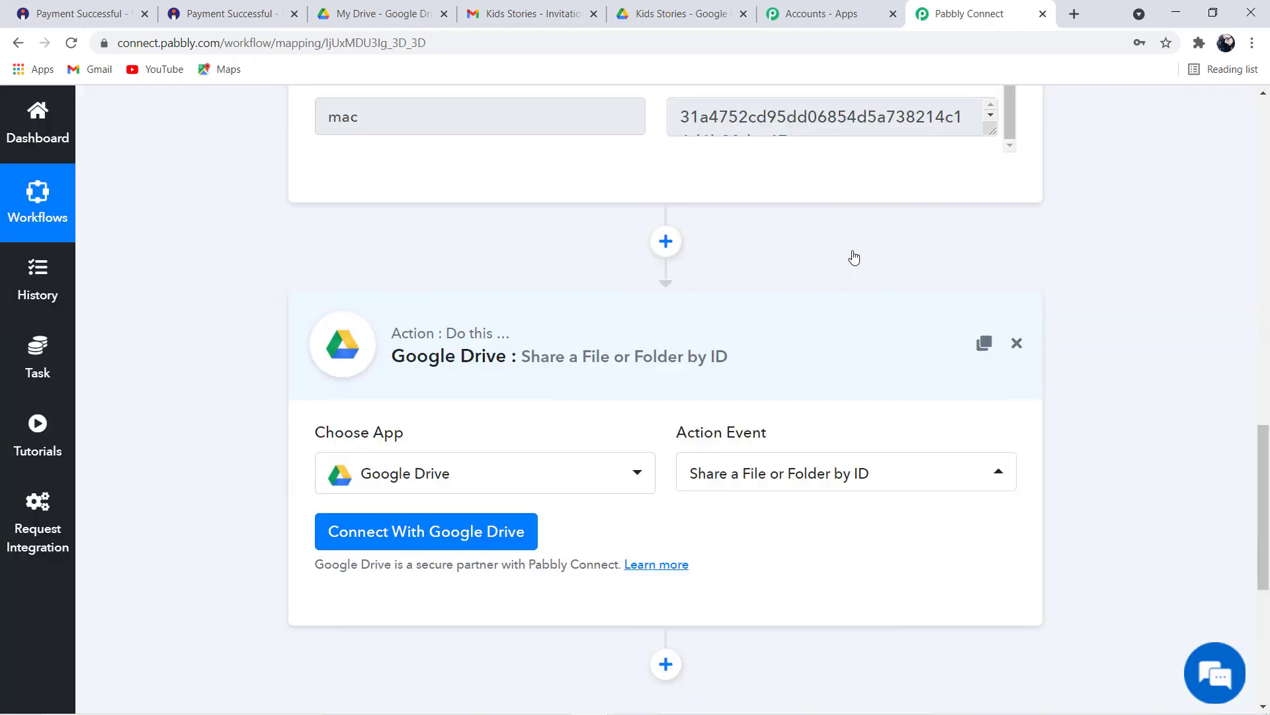
Authorize a Google account for Google Drive access and confirm the successful connection
click(446, 527)
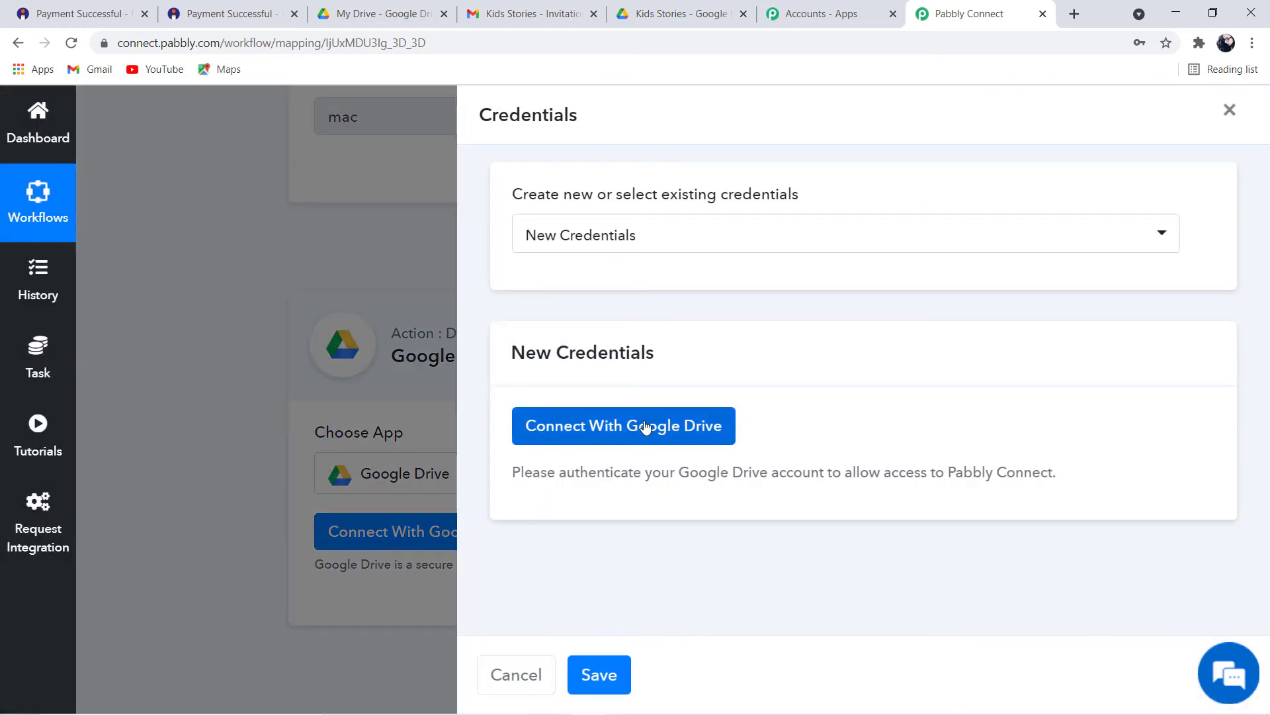
click(645, 429)
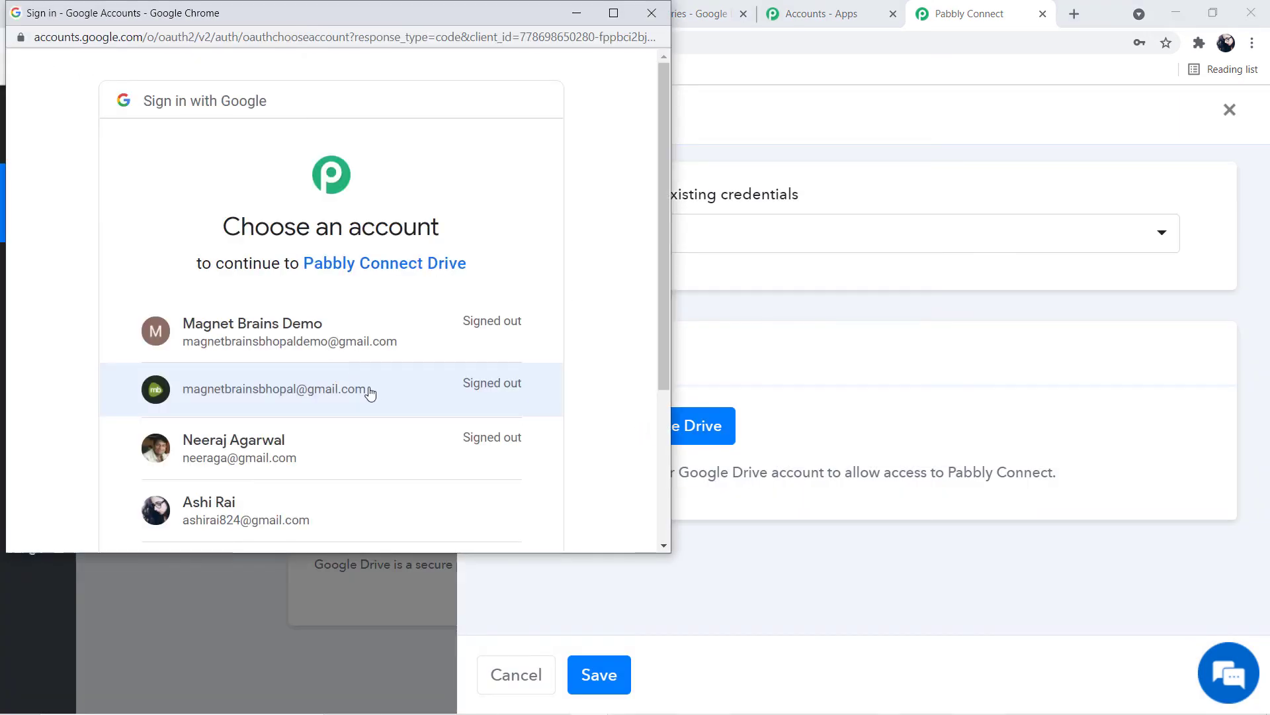
scroll(370, 393, down, 2)
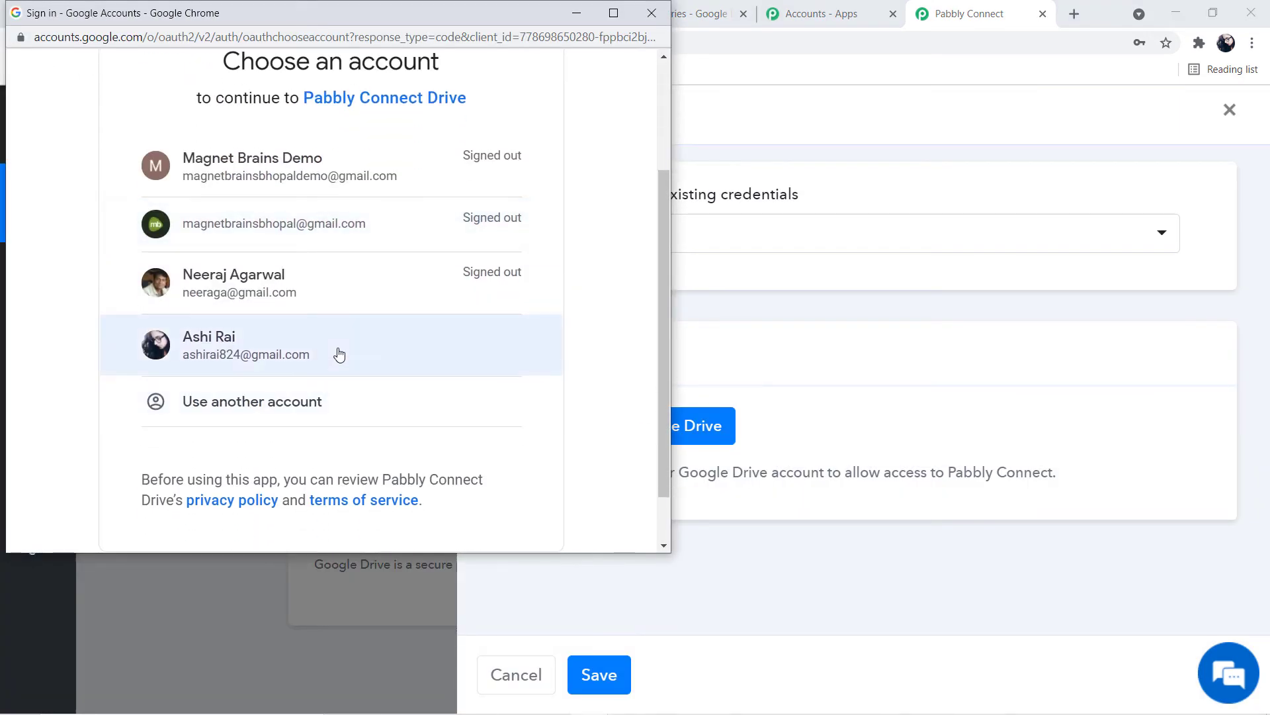
click(276, 348)
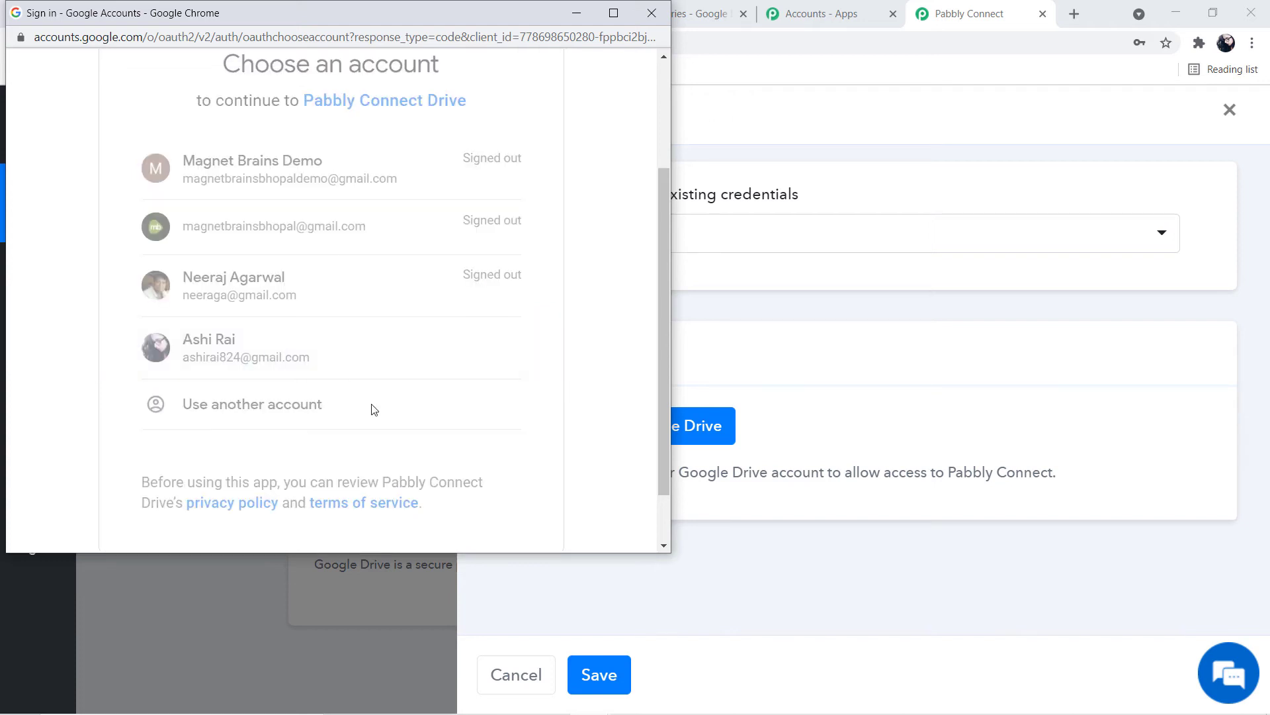
scroll(513, 410, down, 2)
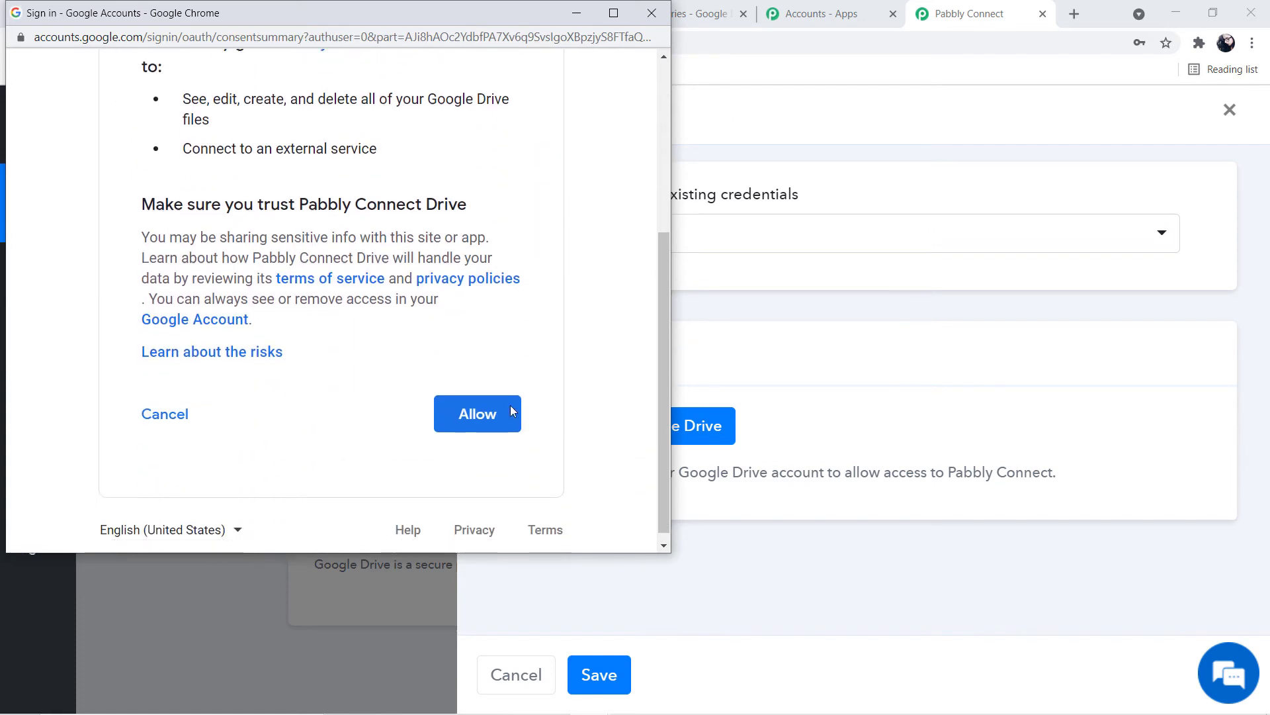
click(490, 405)
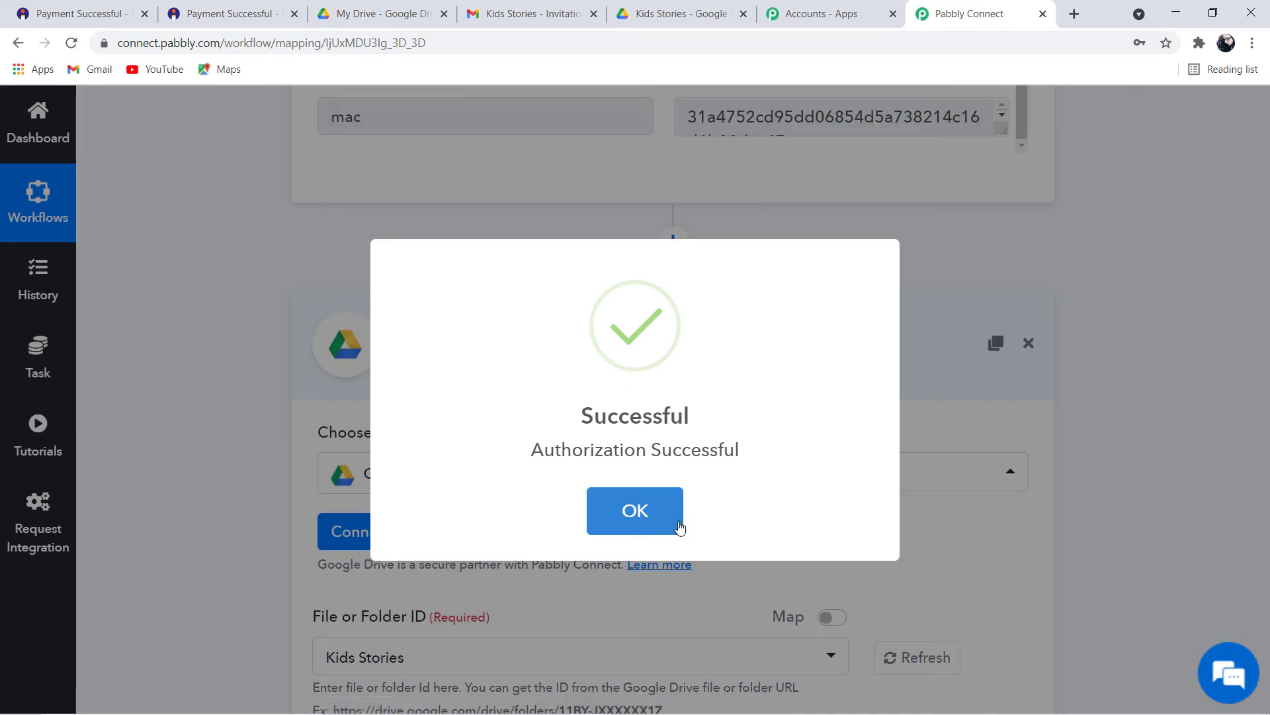
click(660, 519)
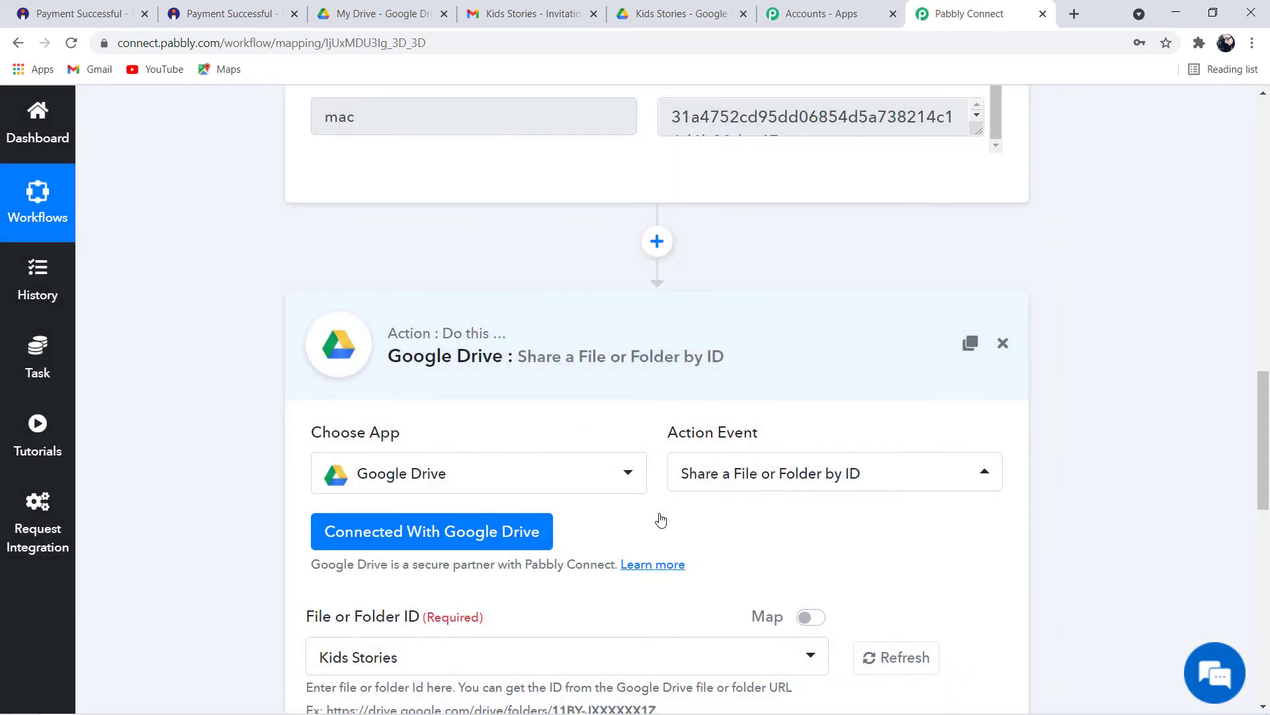
scroll(660, 519, down, 3)
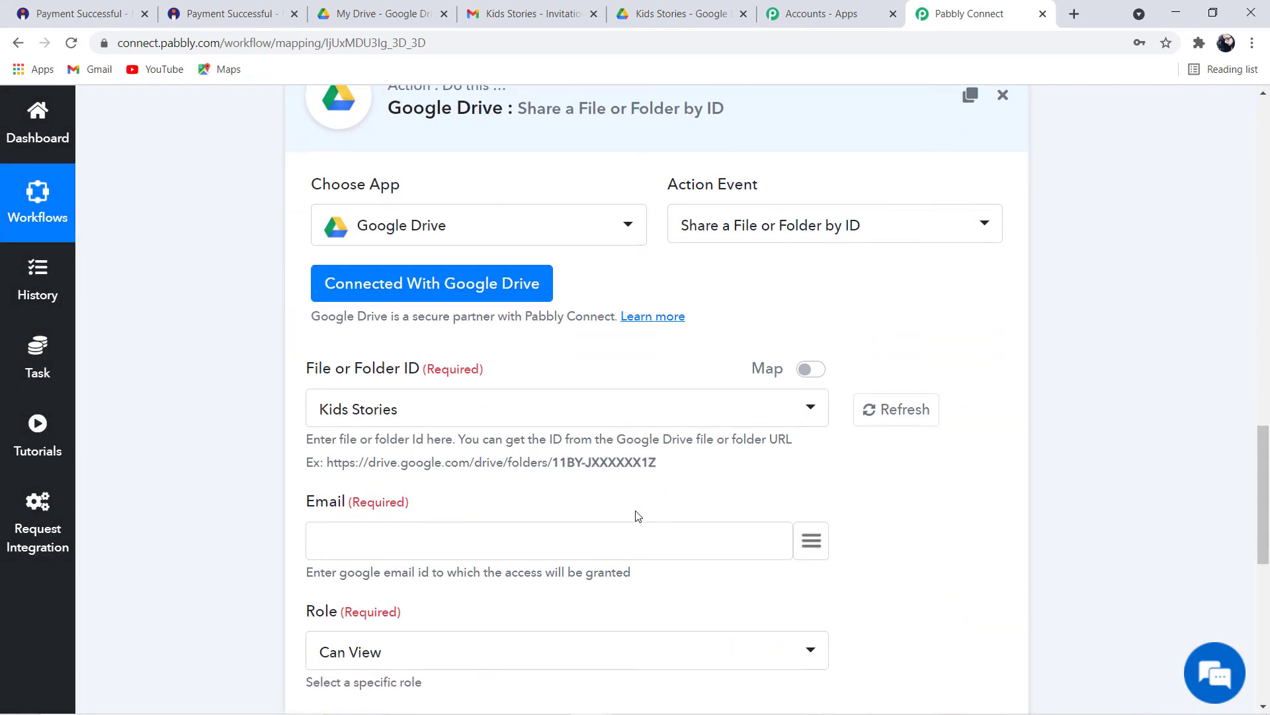
scroll(646, 508, down, 3)
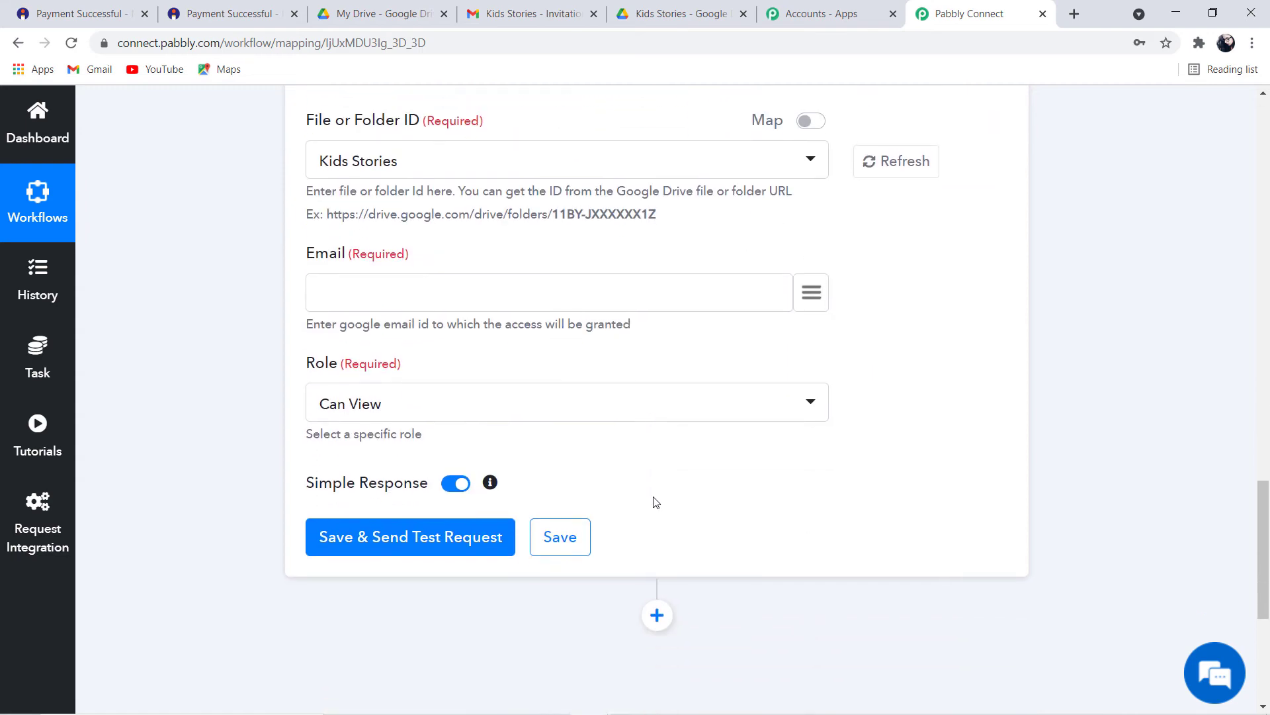
scroll(652, 502, up, 3)
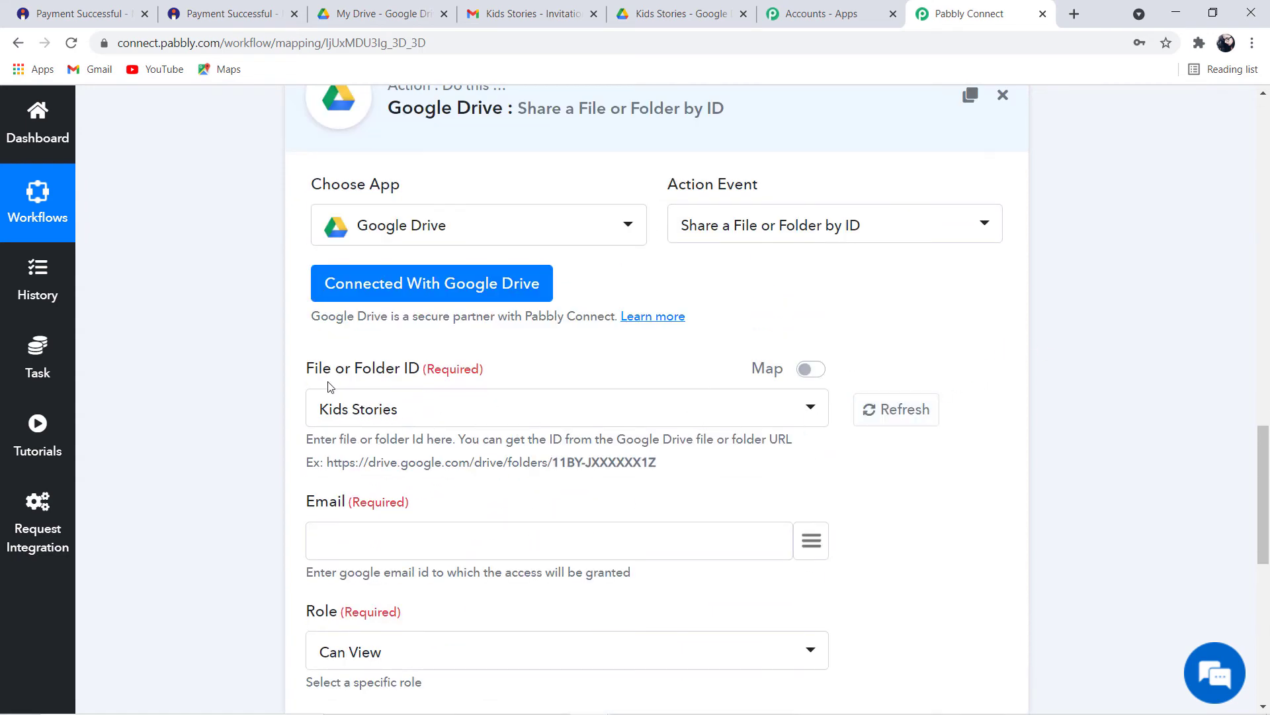
drag(305, 369, 421, 371)
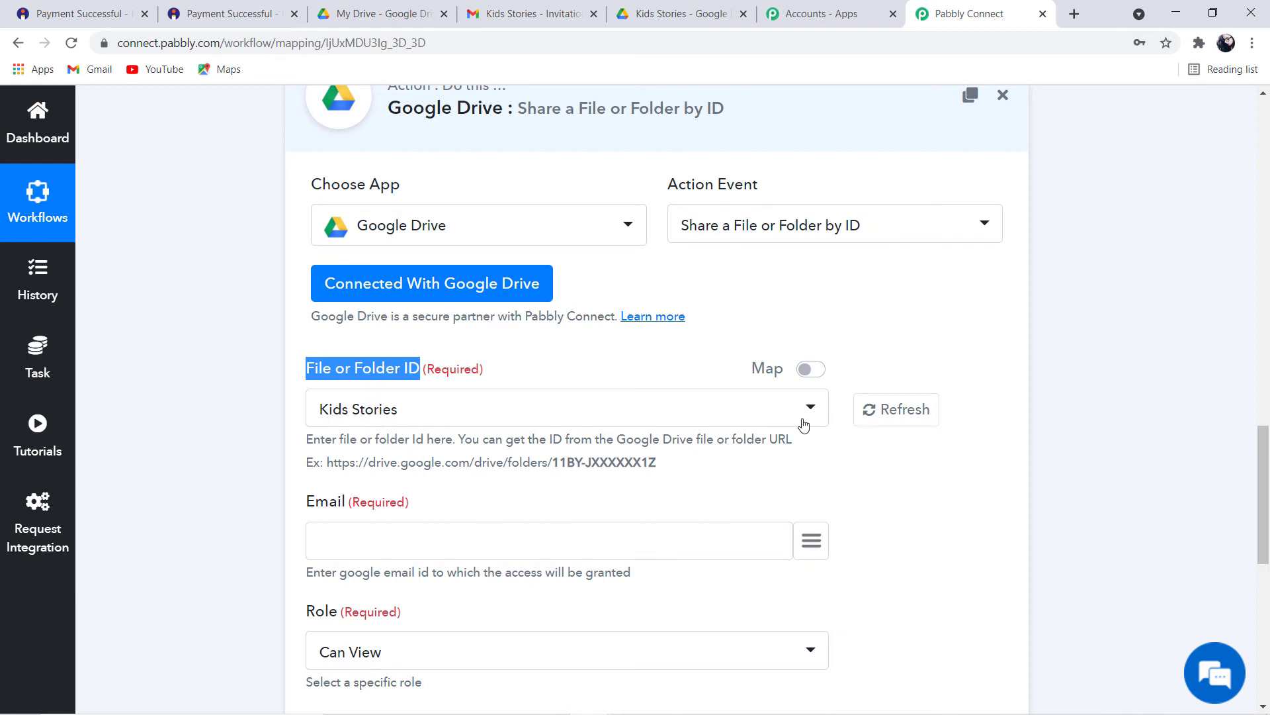
click(382, 21)
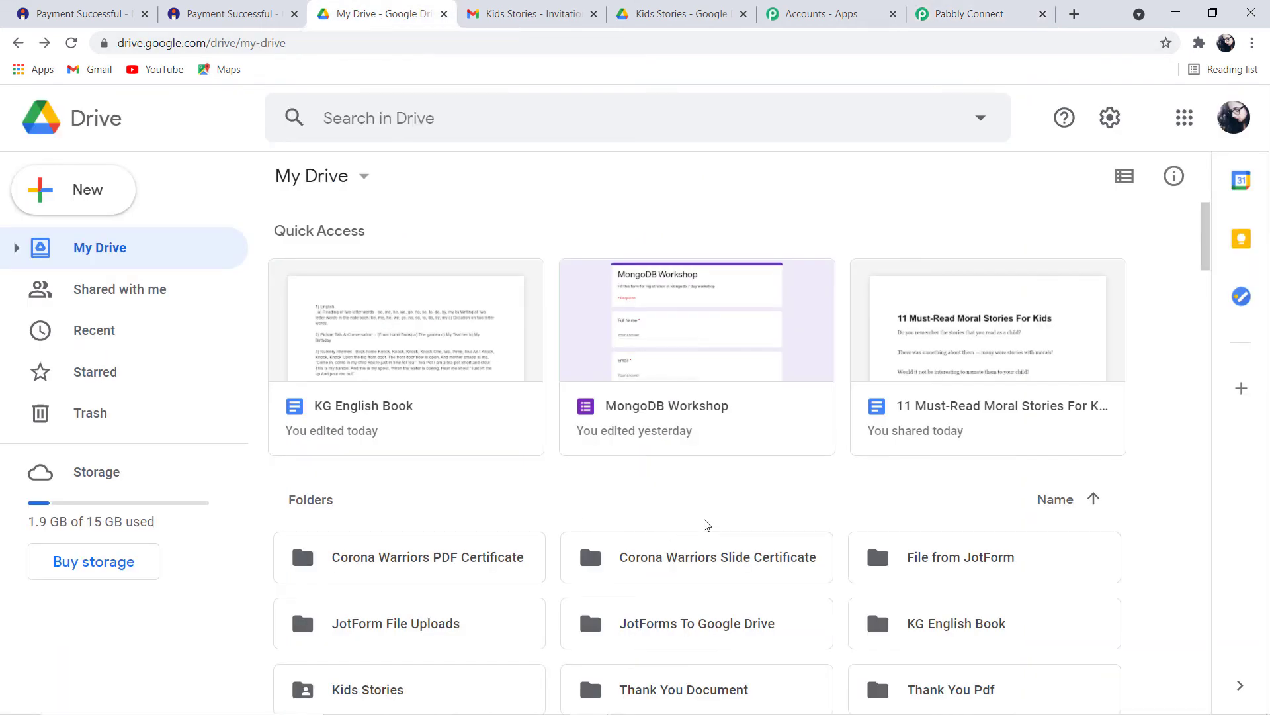
scroll(708, 523, down, 2)
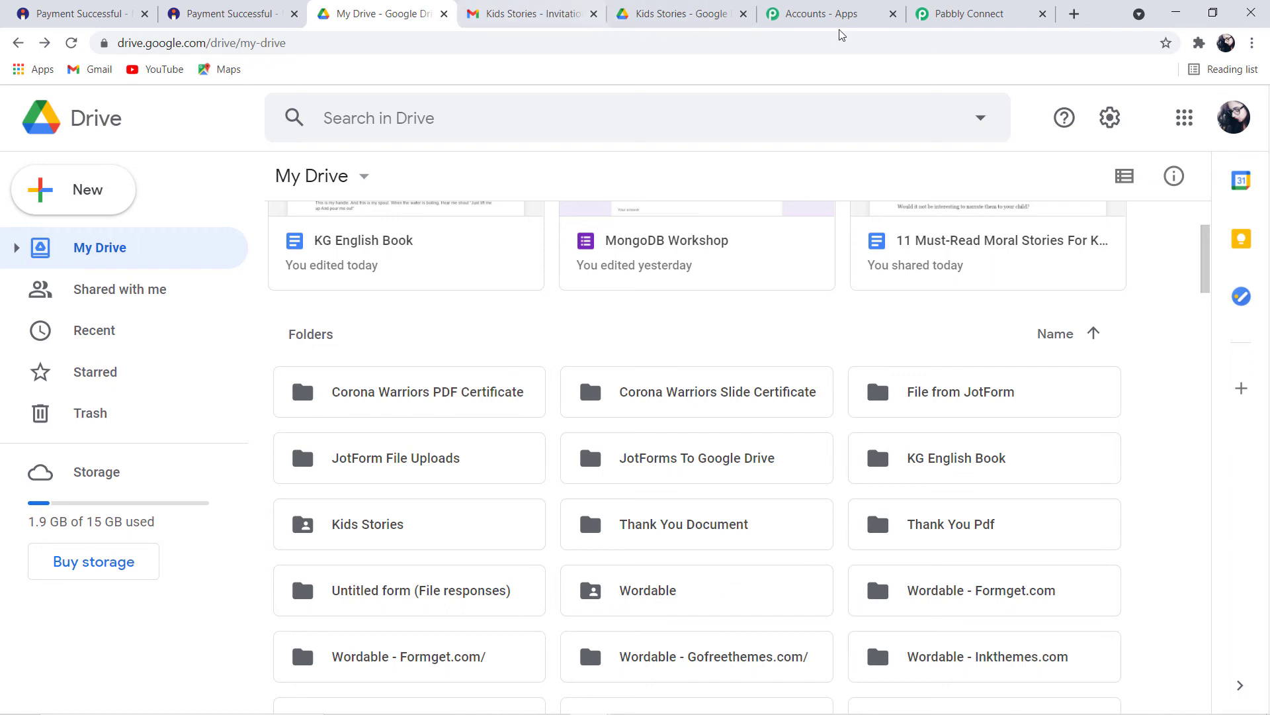
click(966, 13)
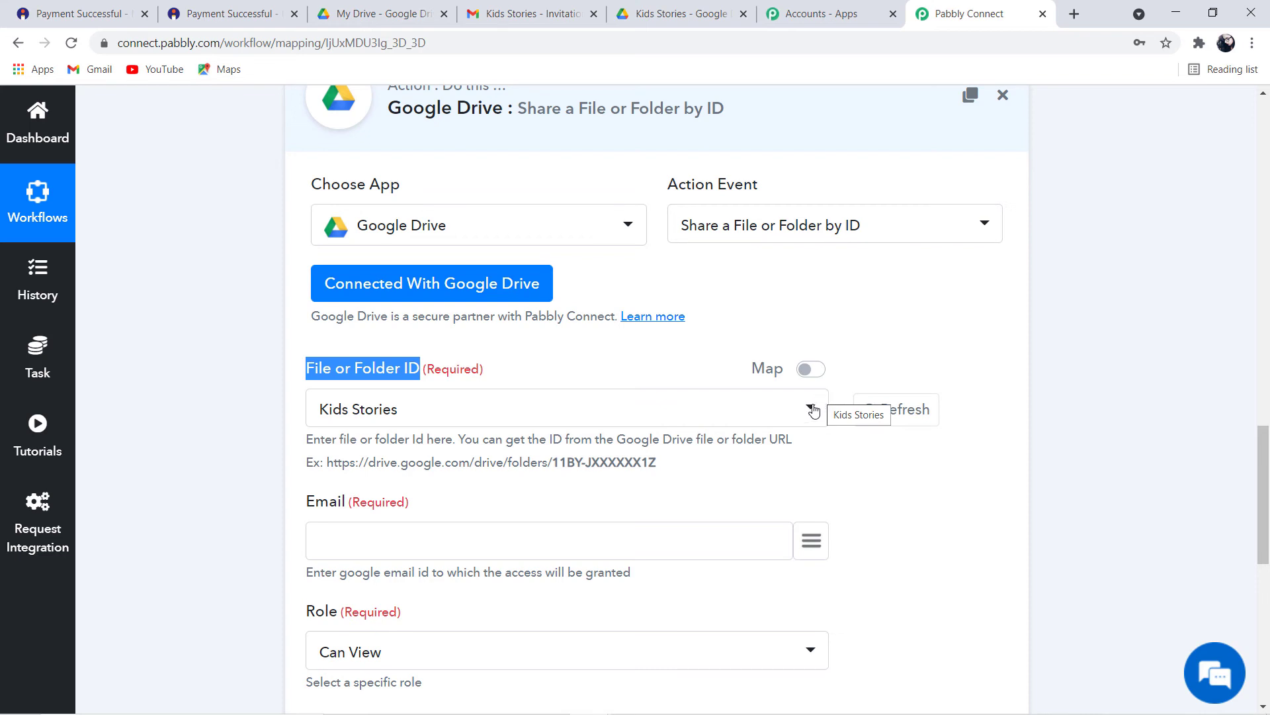
Change the File or Folder ID from Kids Stories to KG English Book
click(814, 411)
scroll(665, 569, down, 2)
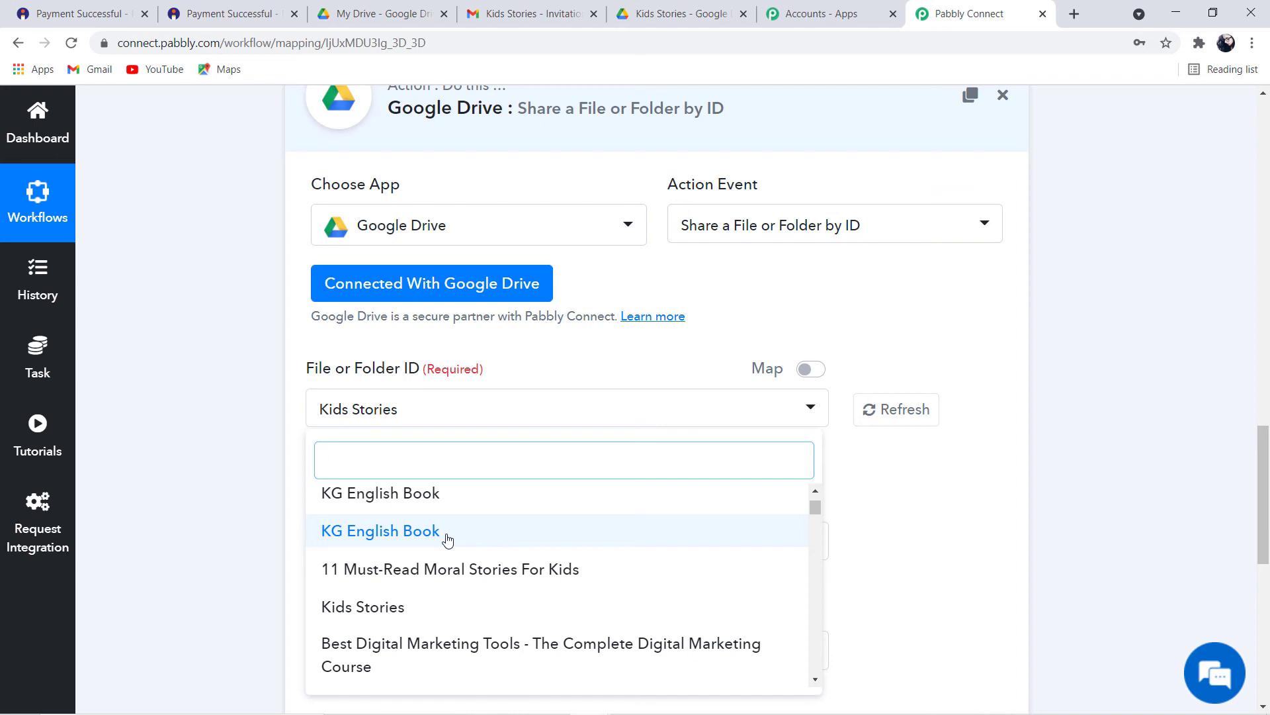
click(447, 540)
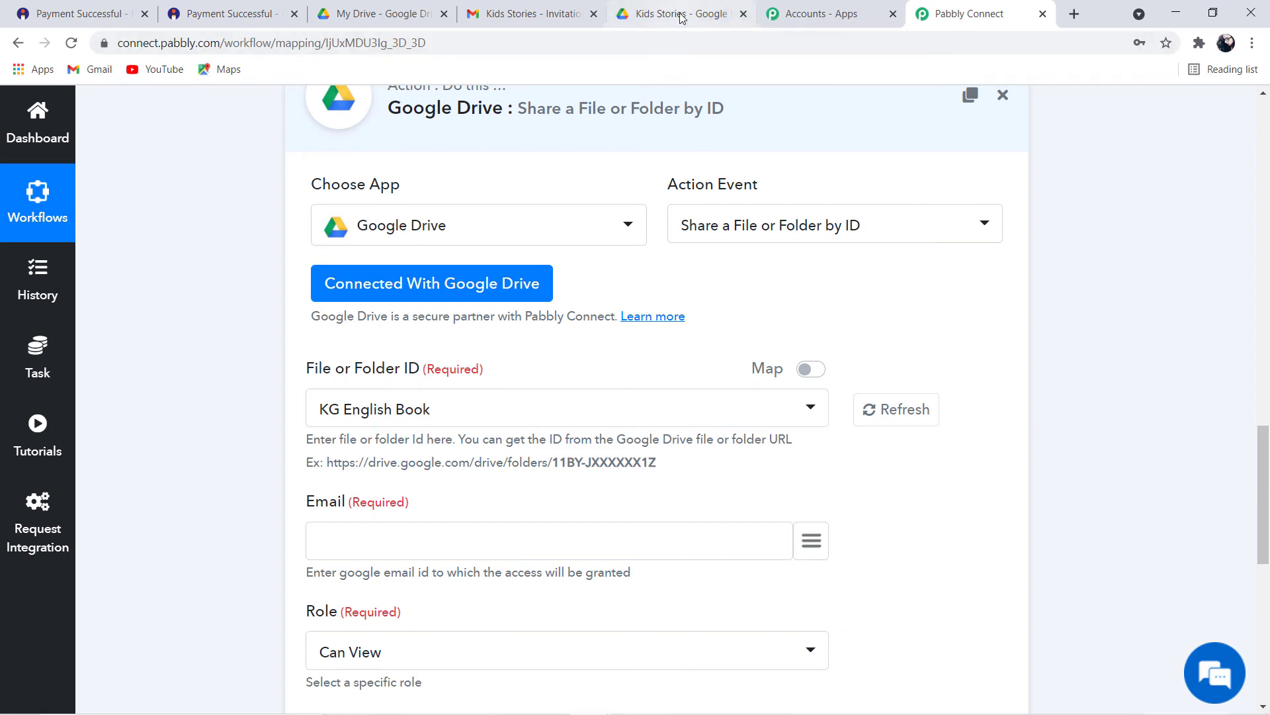
Check in Google Drive that the KG English Book folder holds its document, then return
click(389, 18)
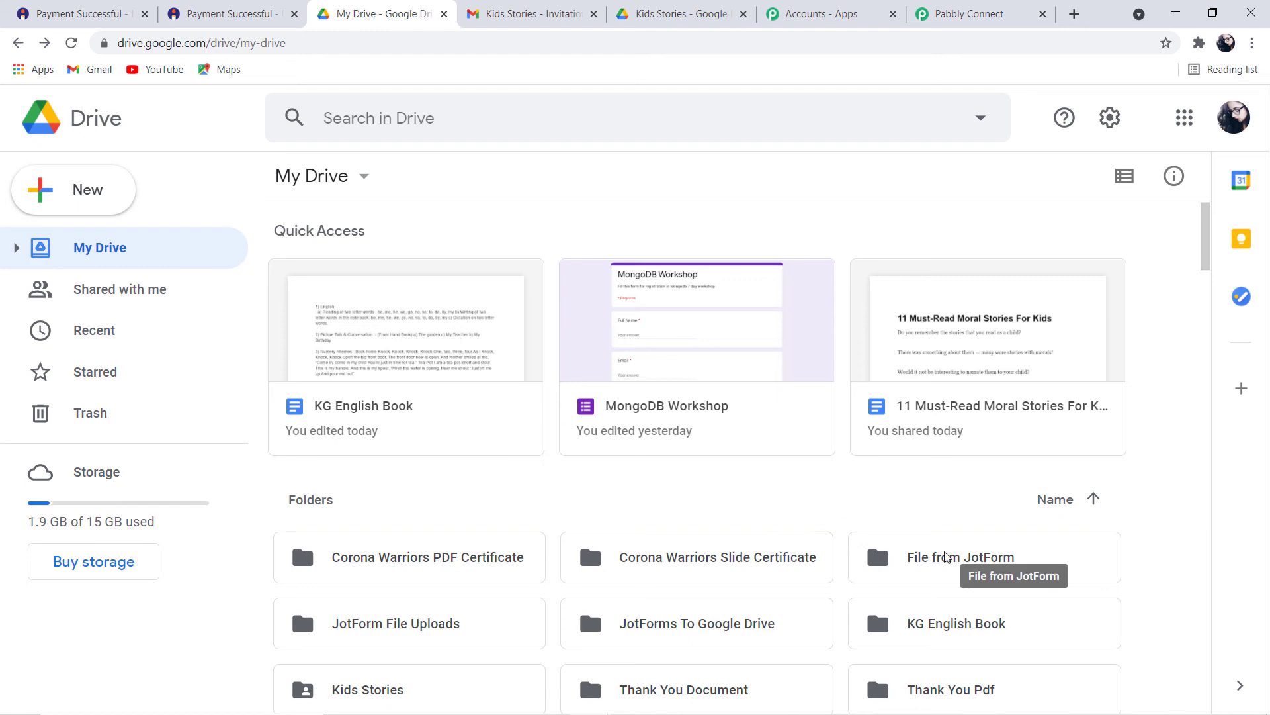
scroll(946, 558, down, 3)
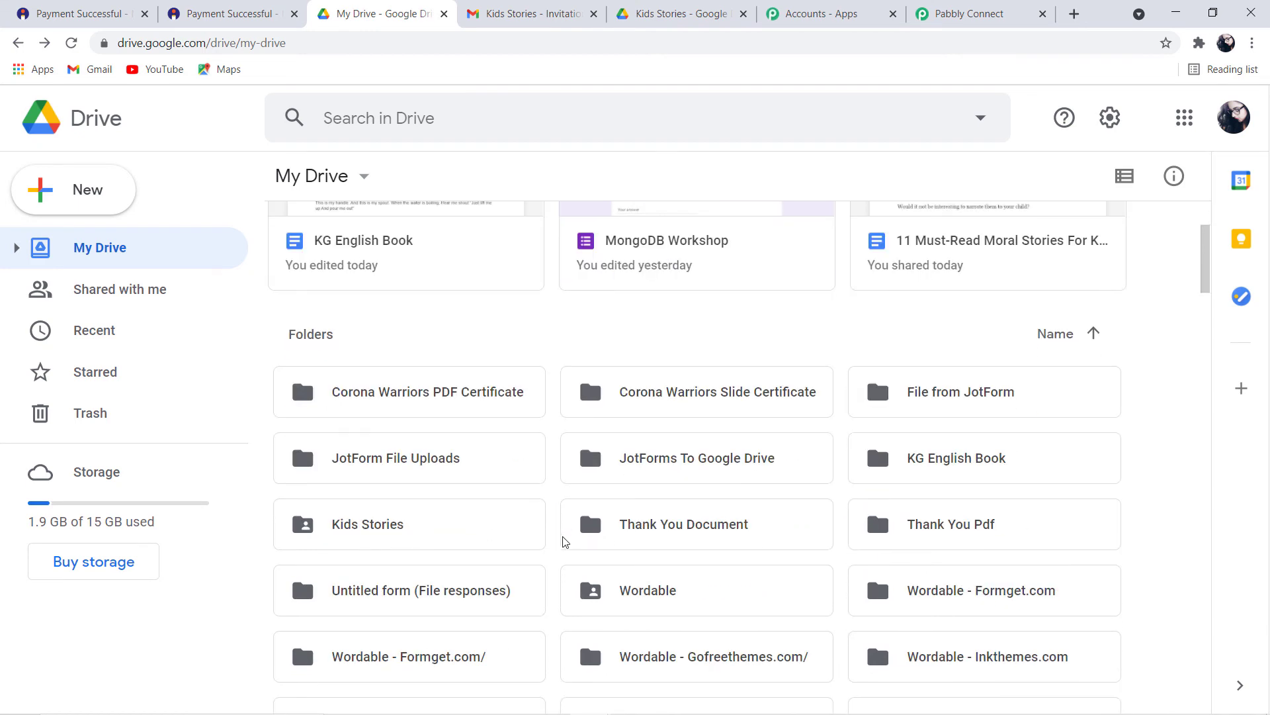
double_click(972, 467)
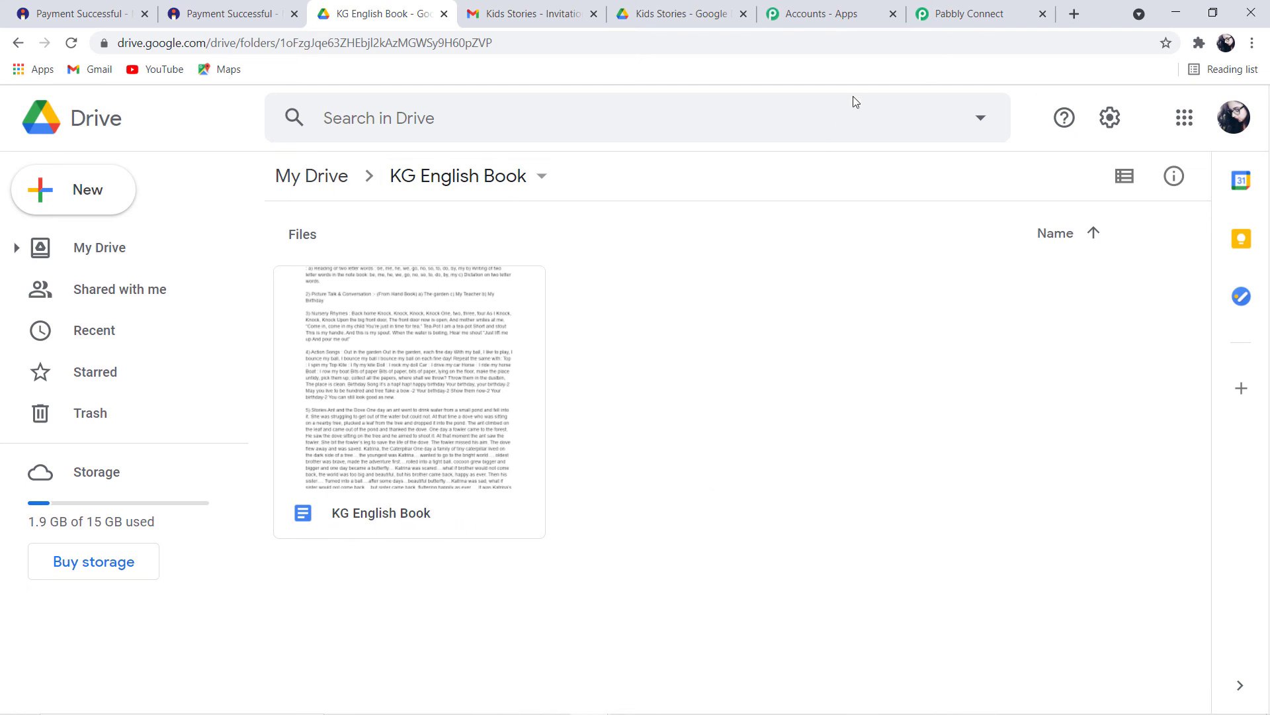
click(976, 19)
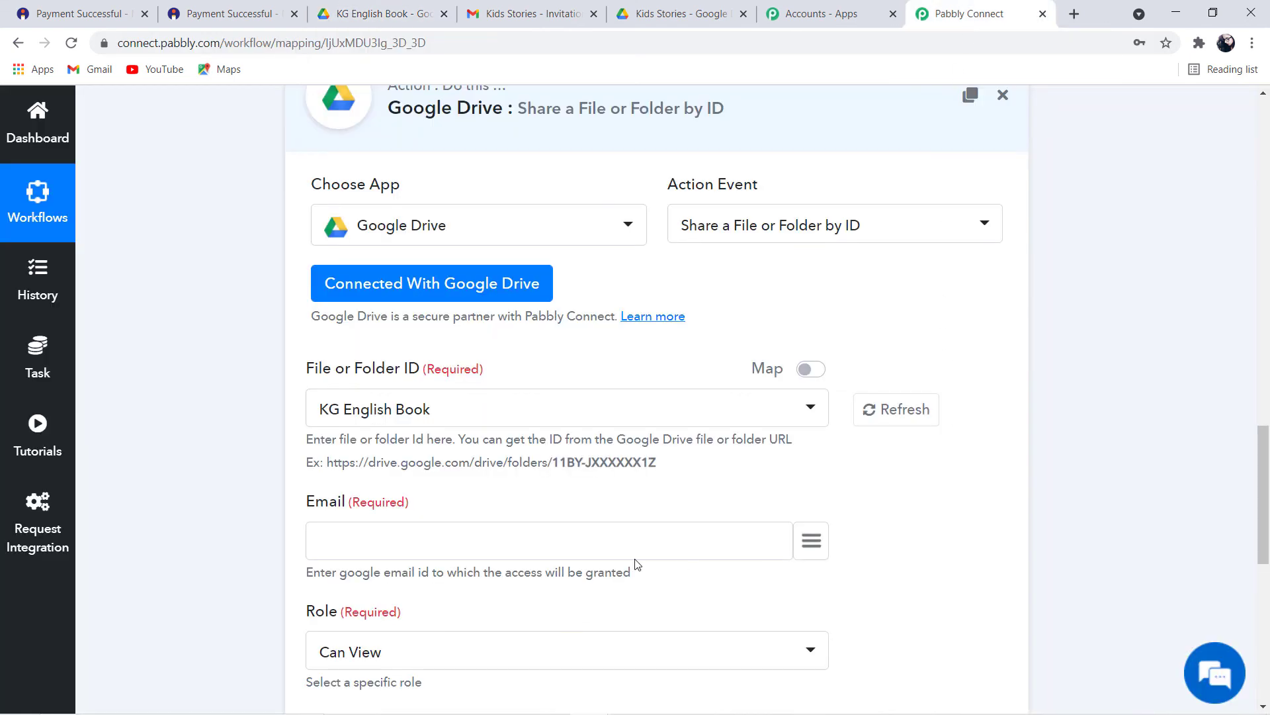
Map the Email field to the buyer's e-mail from the Instamojo New Sale data
scroll(743, 490, down, 1)
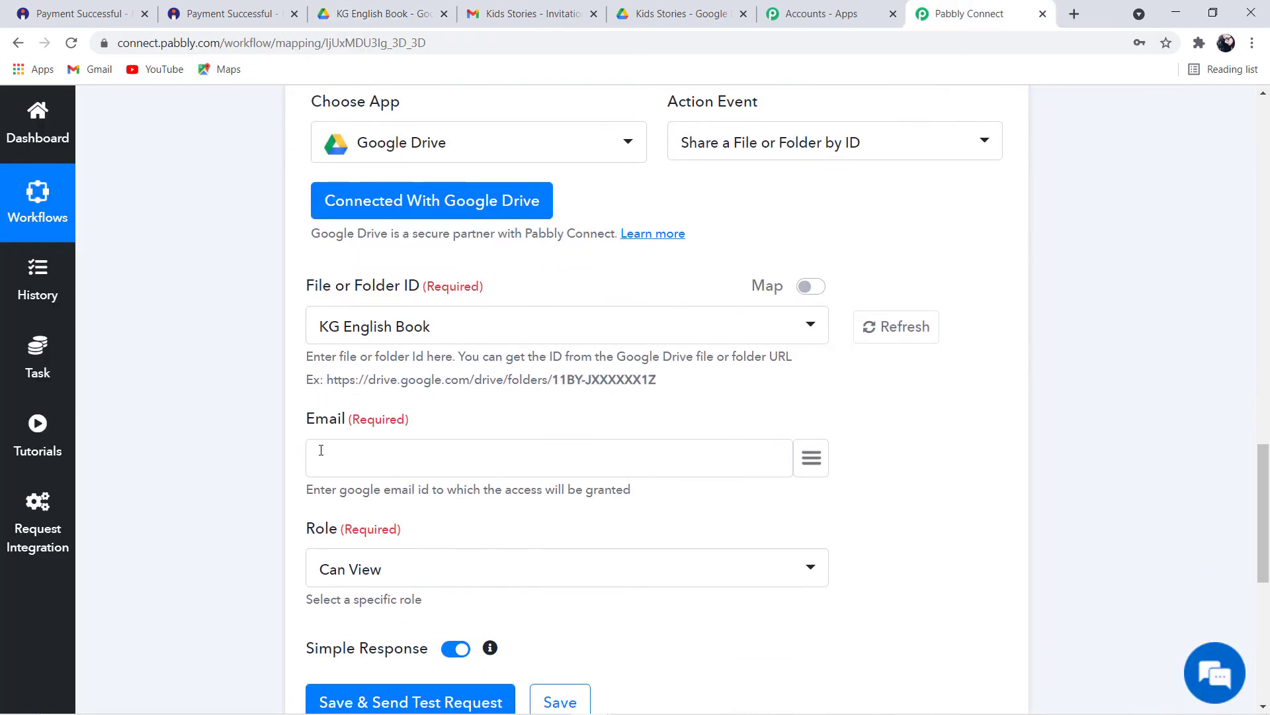
drag(306, 421, 344, 421)
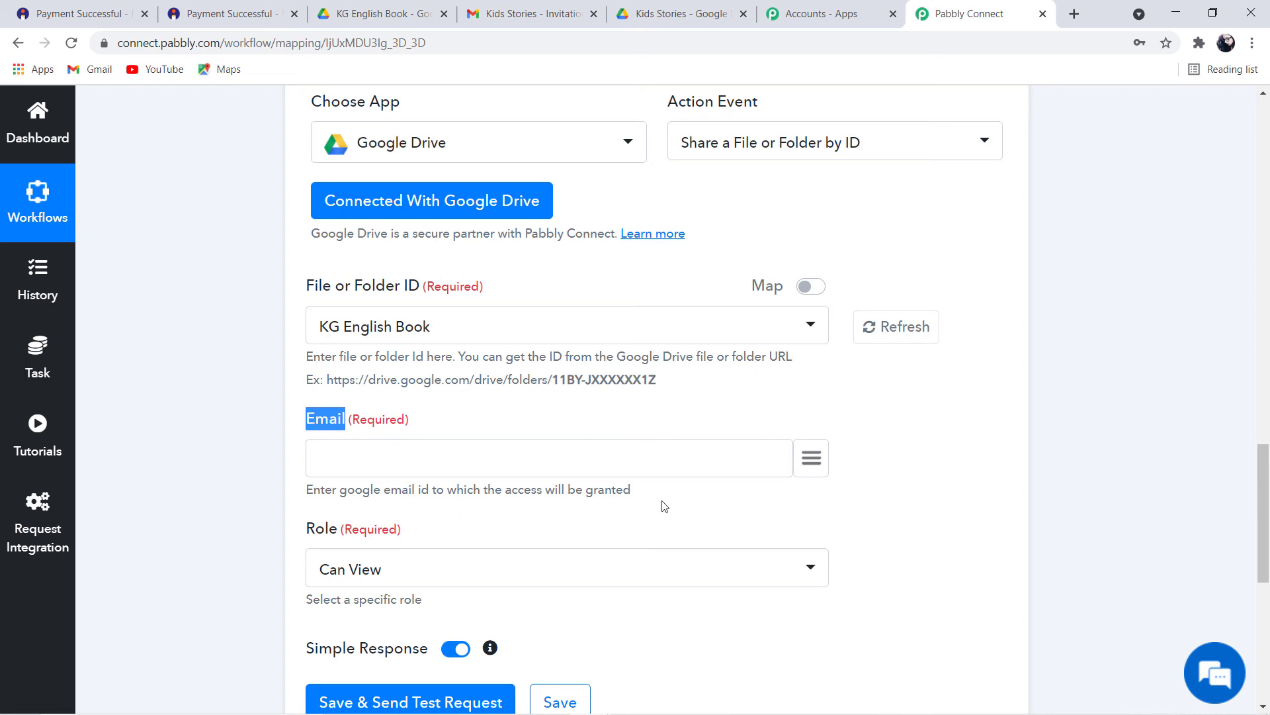
click(812, 458)
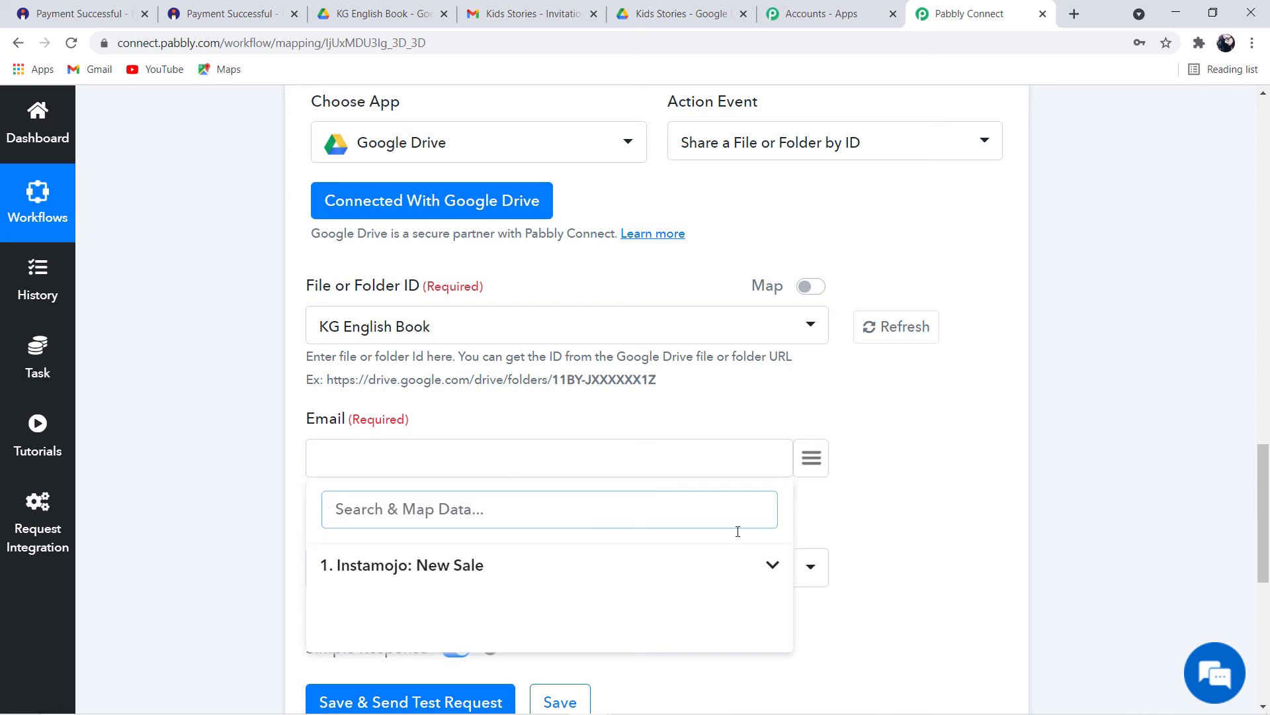
click(474, 569)
scroll(485, 634, down, 3)
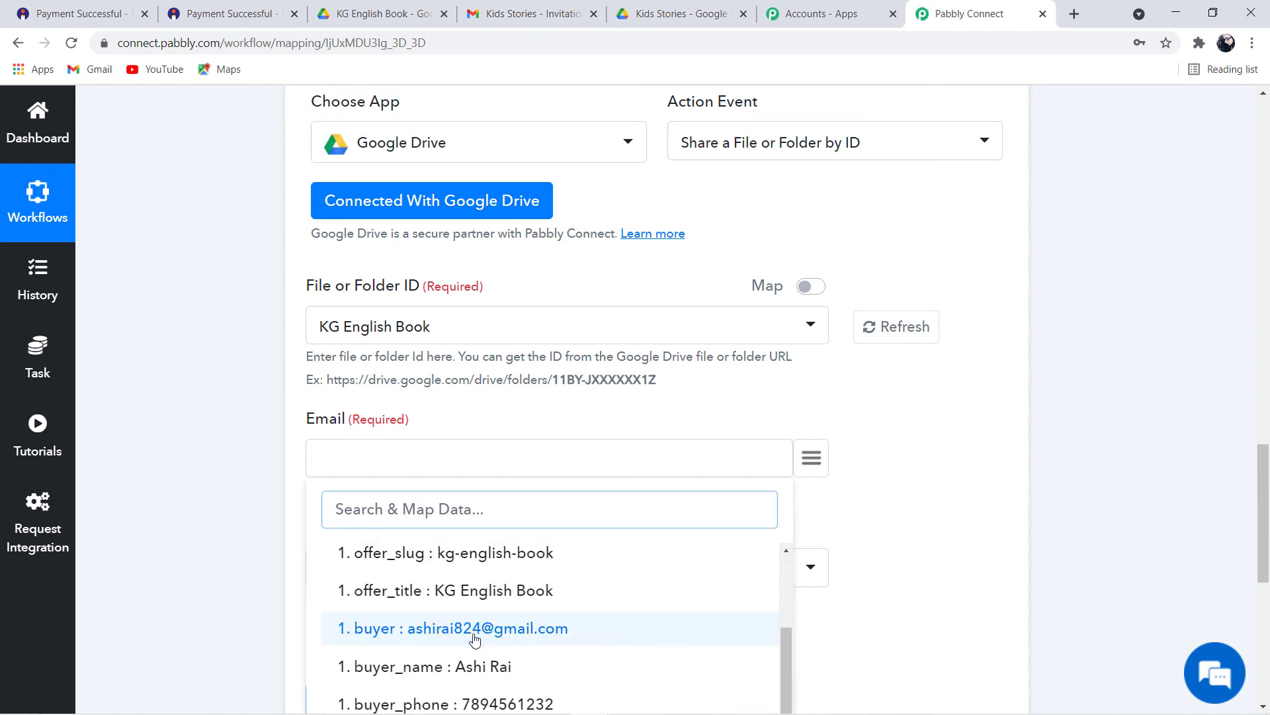
click(470, 629)
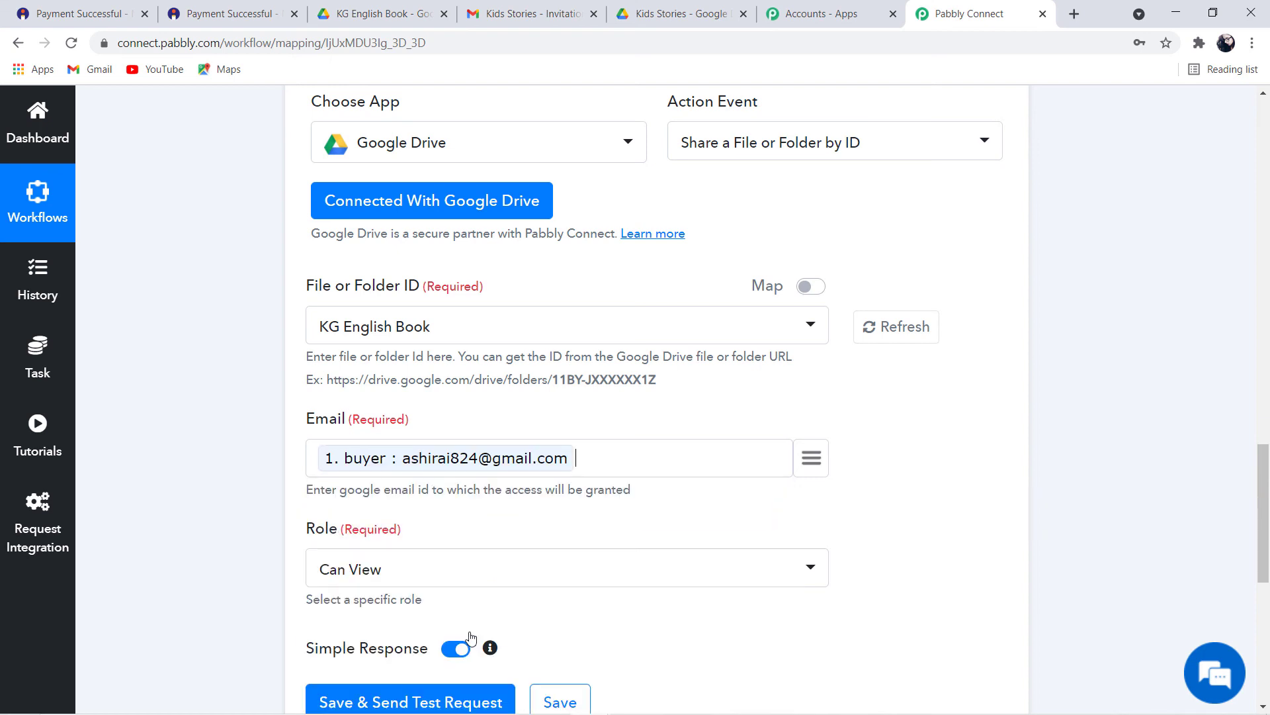
scroll(475, 618, down, 3)
drag(303, 363, 339, 366)
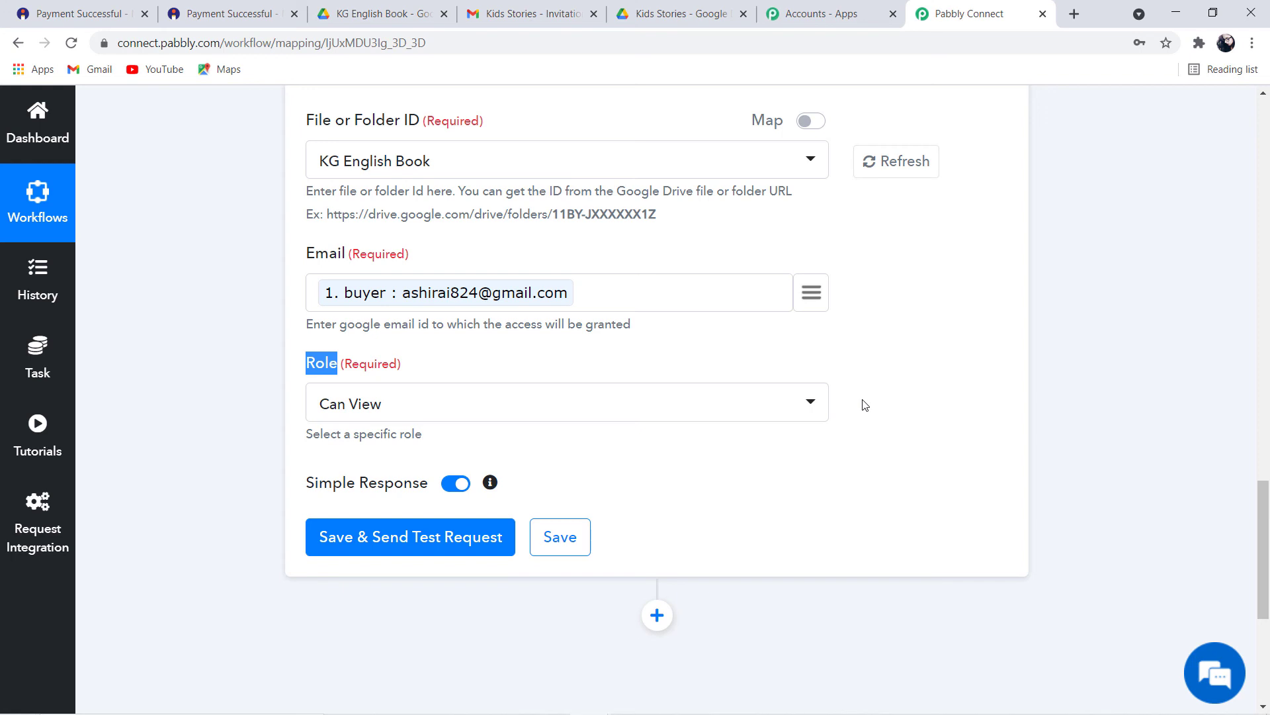
Keep the role at Can View and send a test request returning a drive#permission response
click(818, 405)
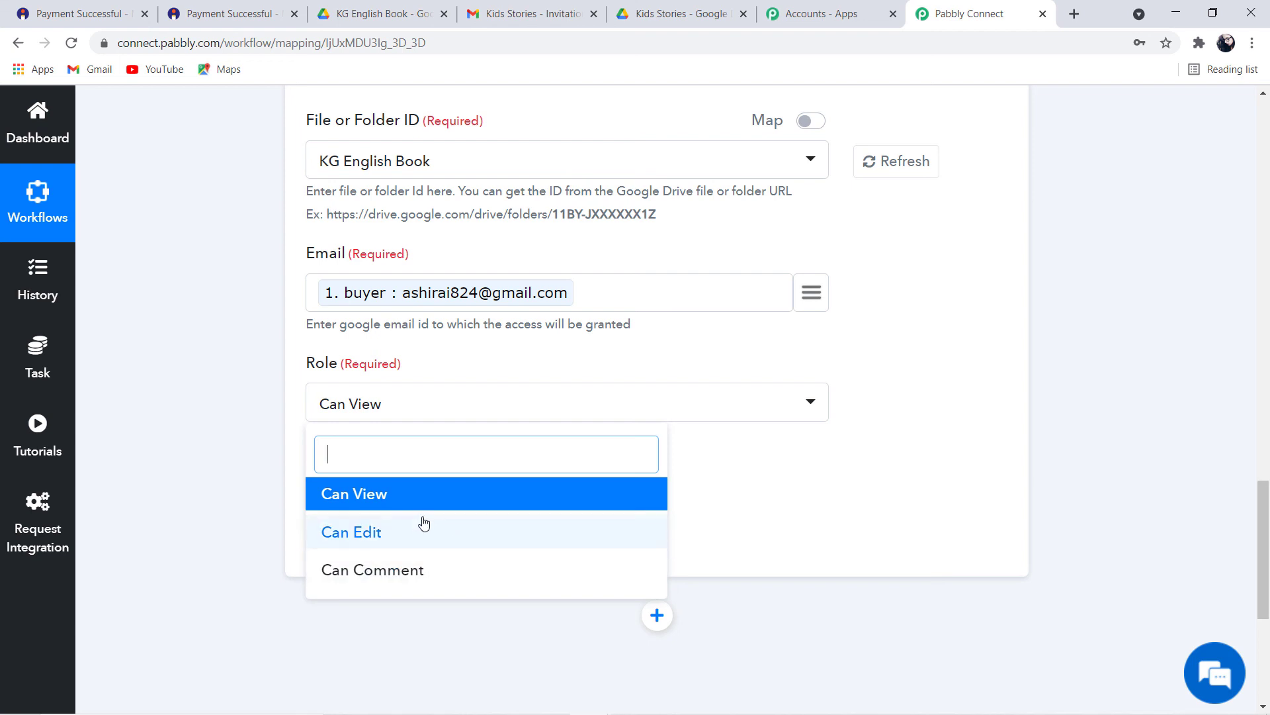
click(394, 502)
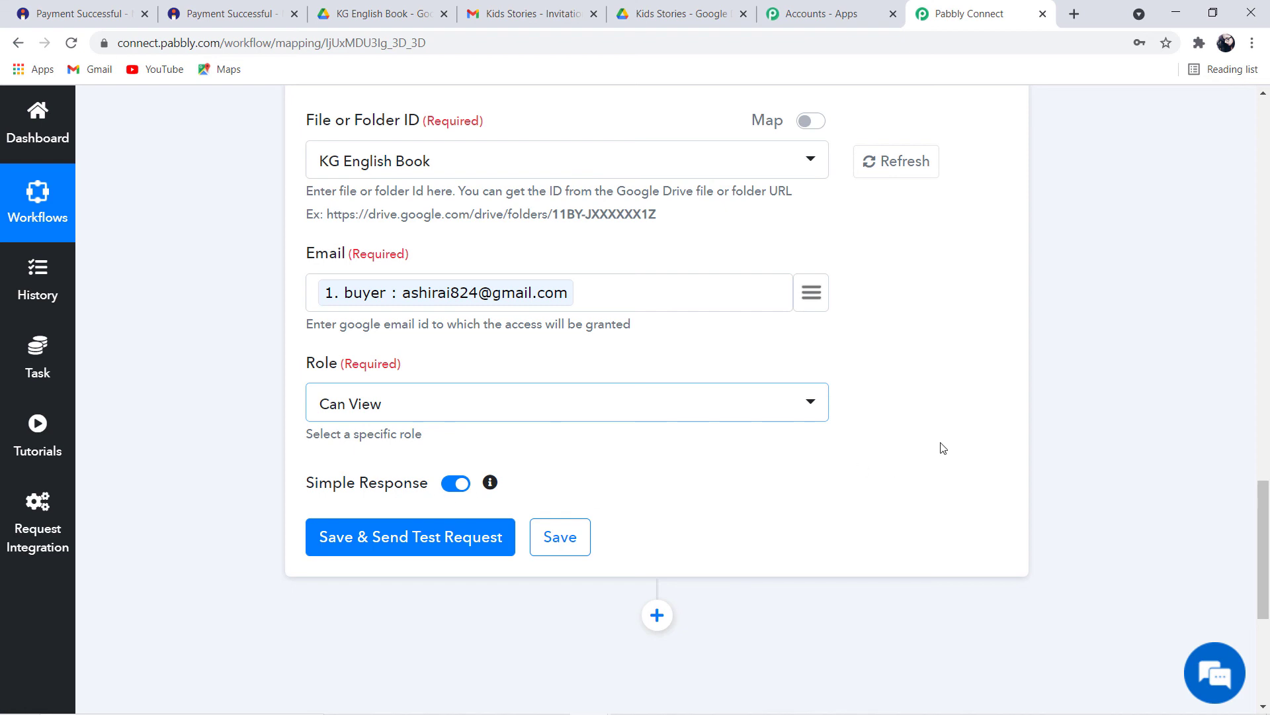
click(410, 549)
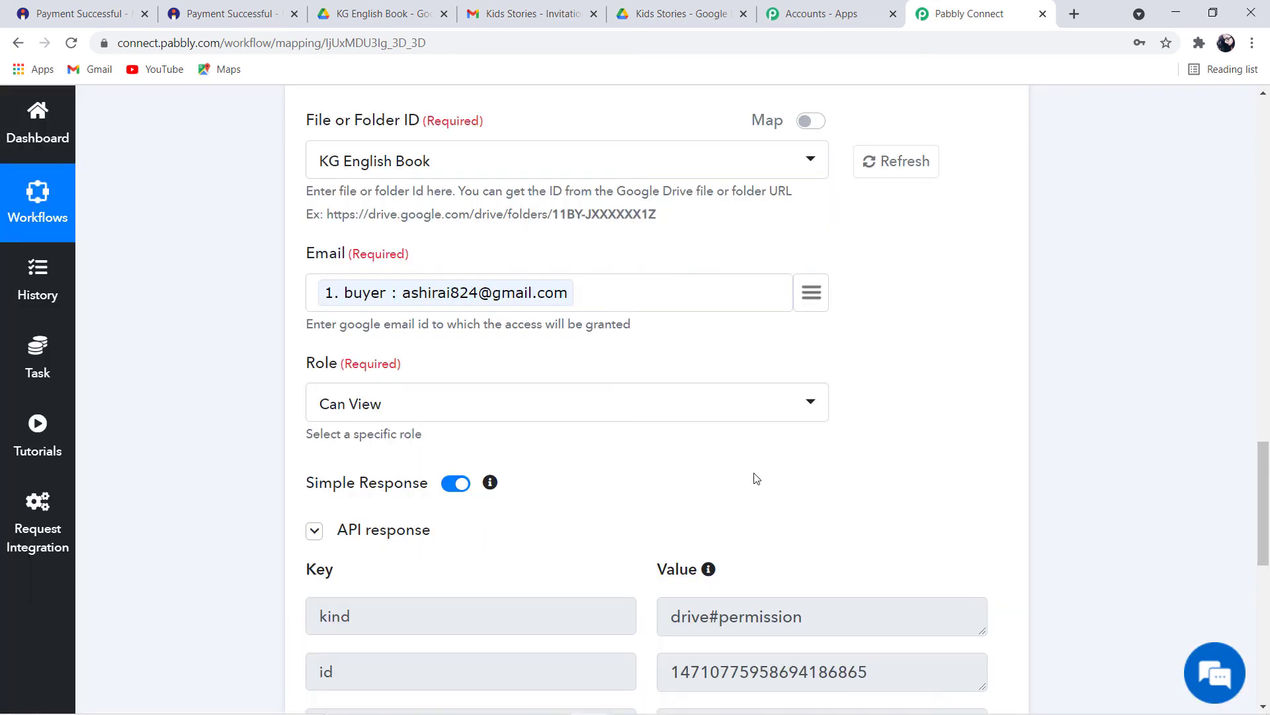
Save the Google Drive share step and acknowledge the success message
scroll(757, 479, down, 5)
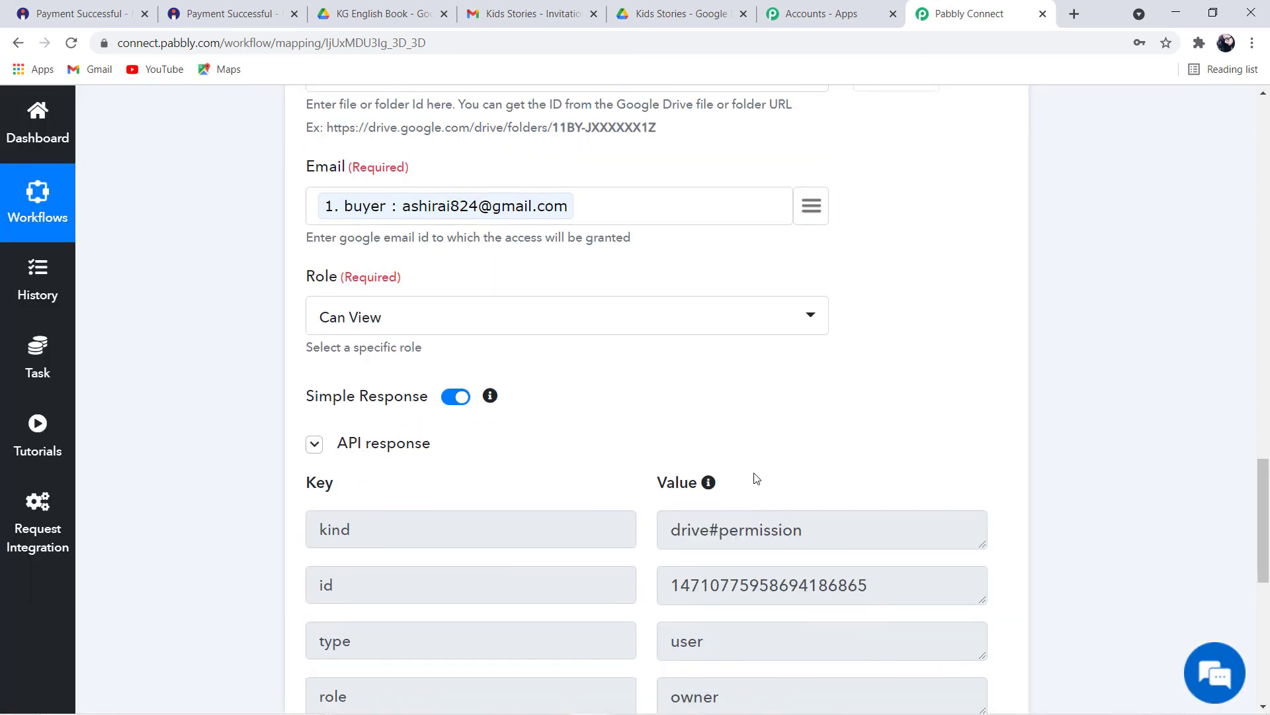
click(554, 507)
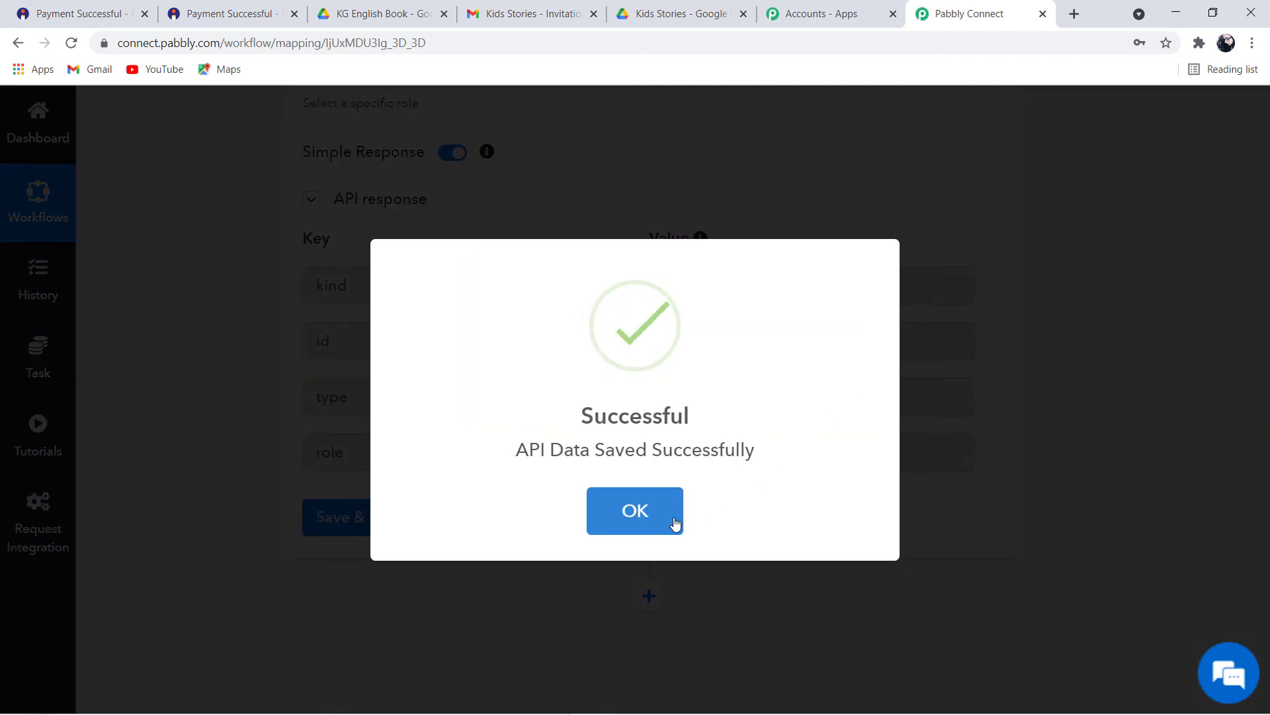
click(675, 524)
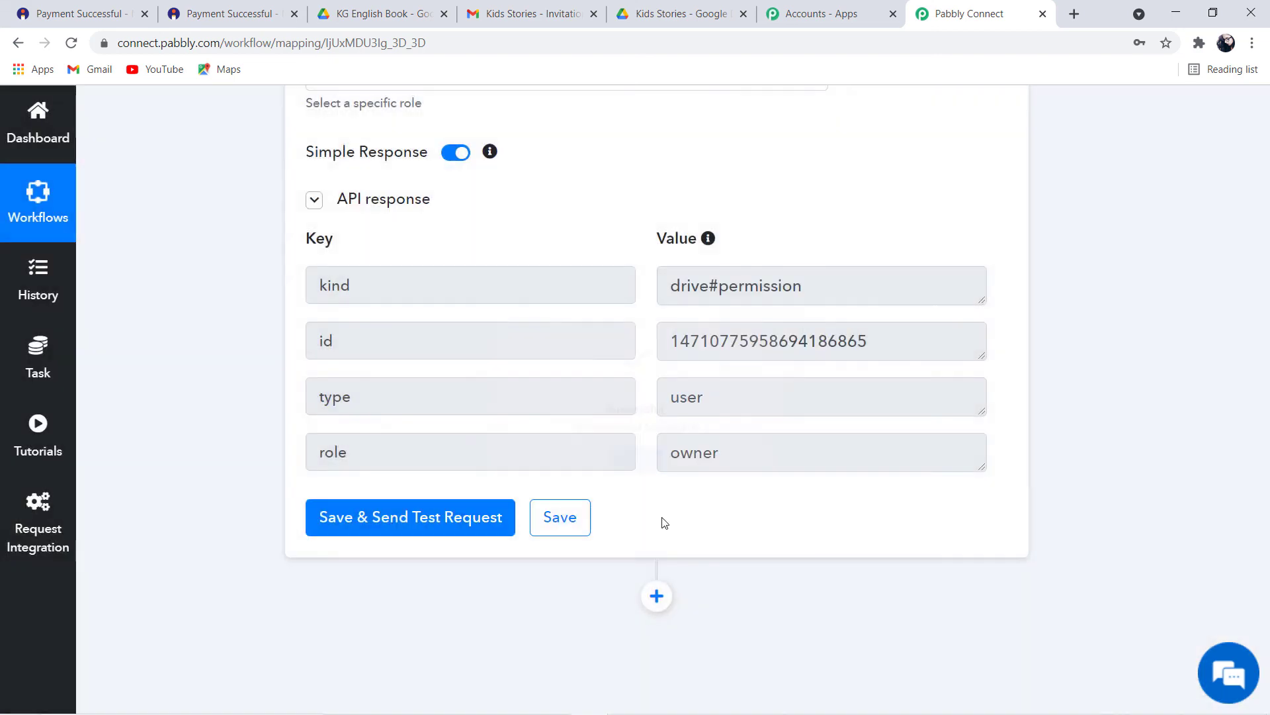
scroll(922, 485, up, 10)
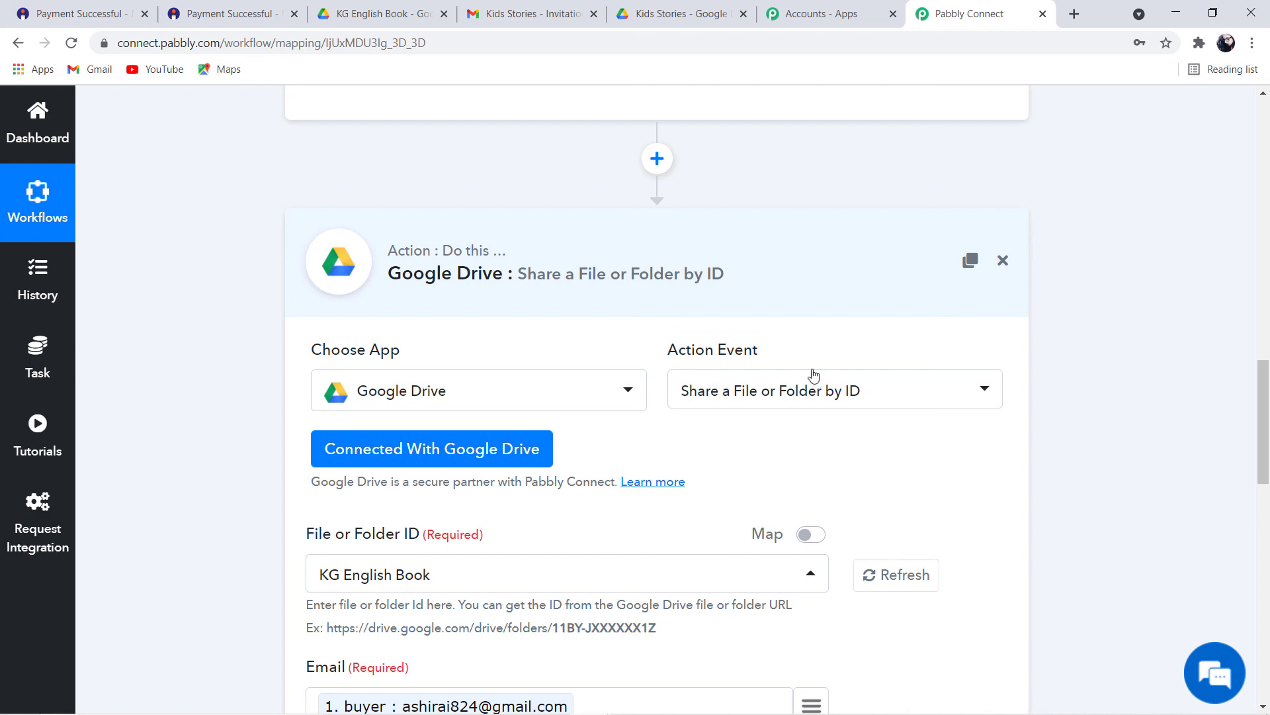
scroll(673, 285, up, 8)
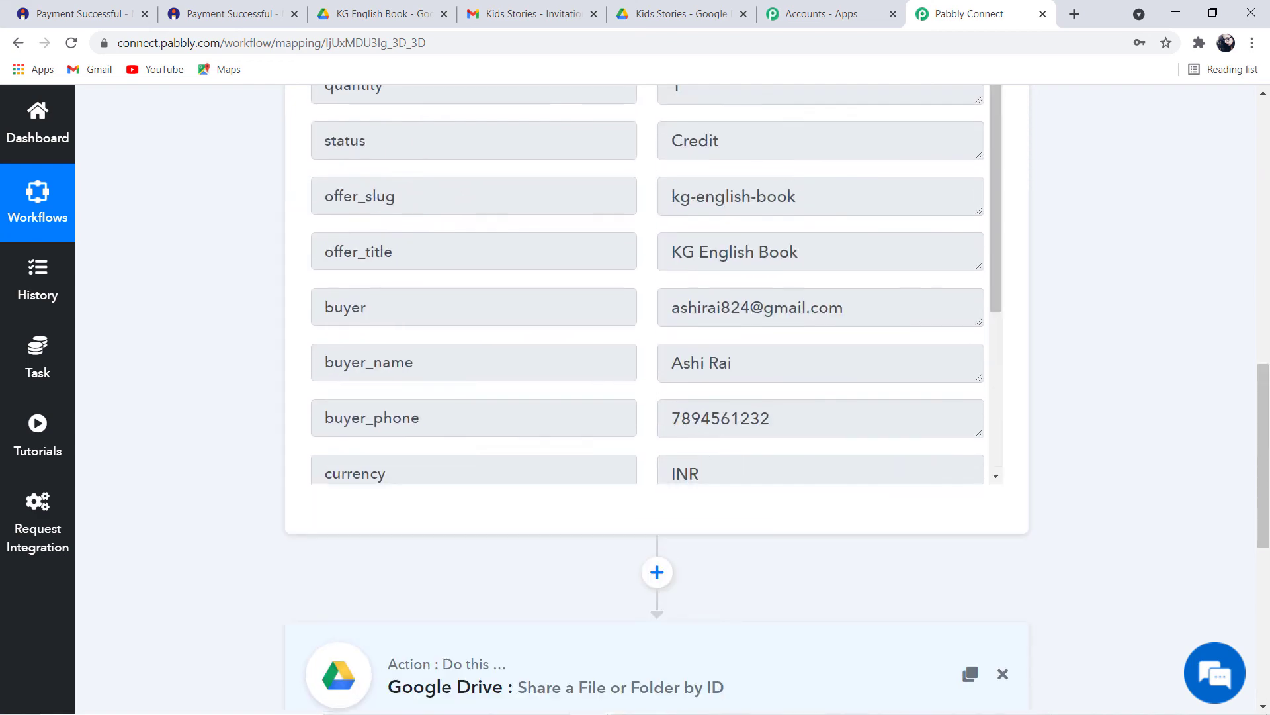
scroll(579, 334, up, 10)
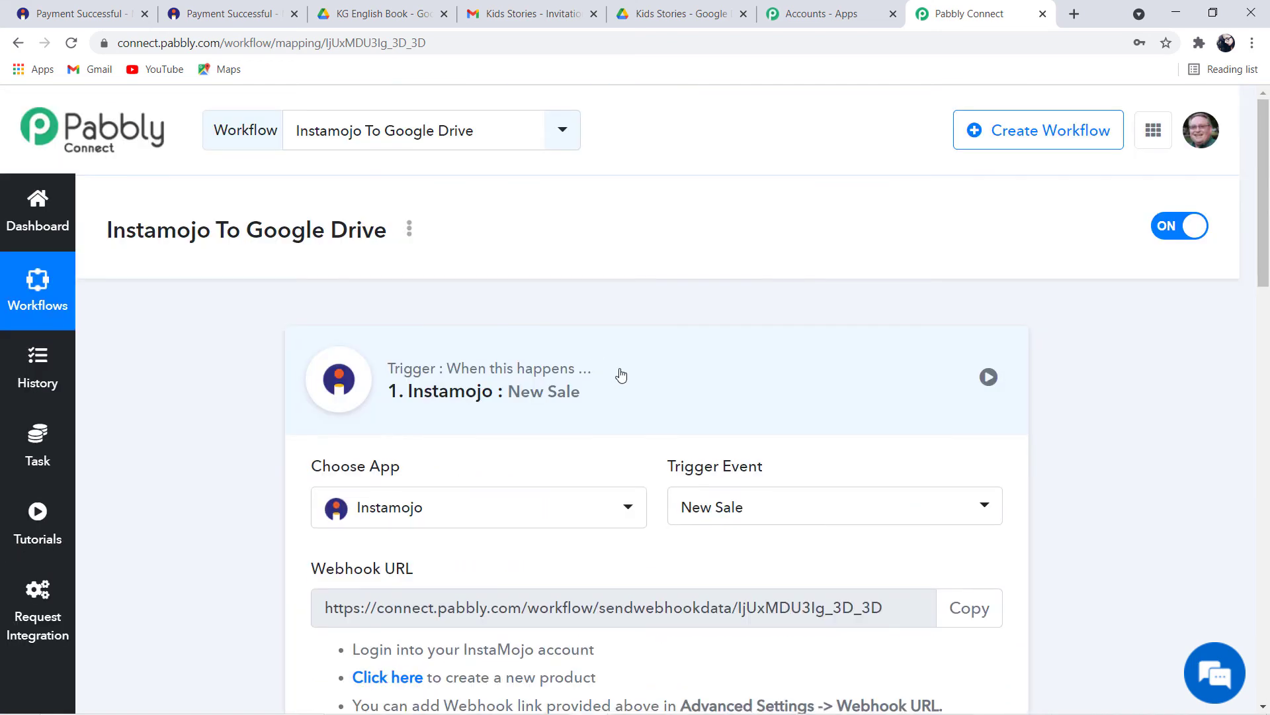
Collapse the Instamojo trigger step and bring up Gmail showing the new KG English Book invitation
click(618, 372)
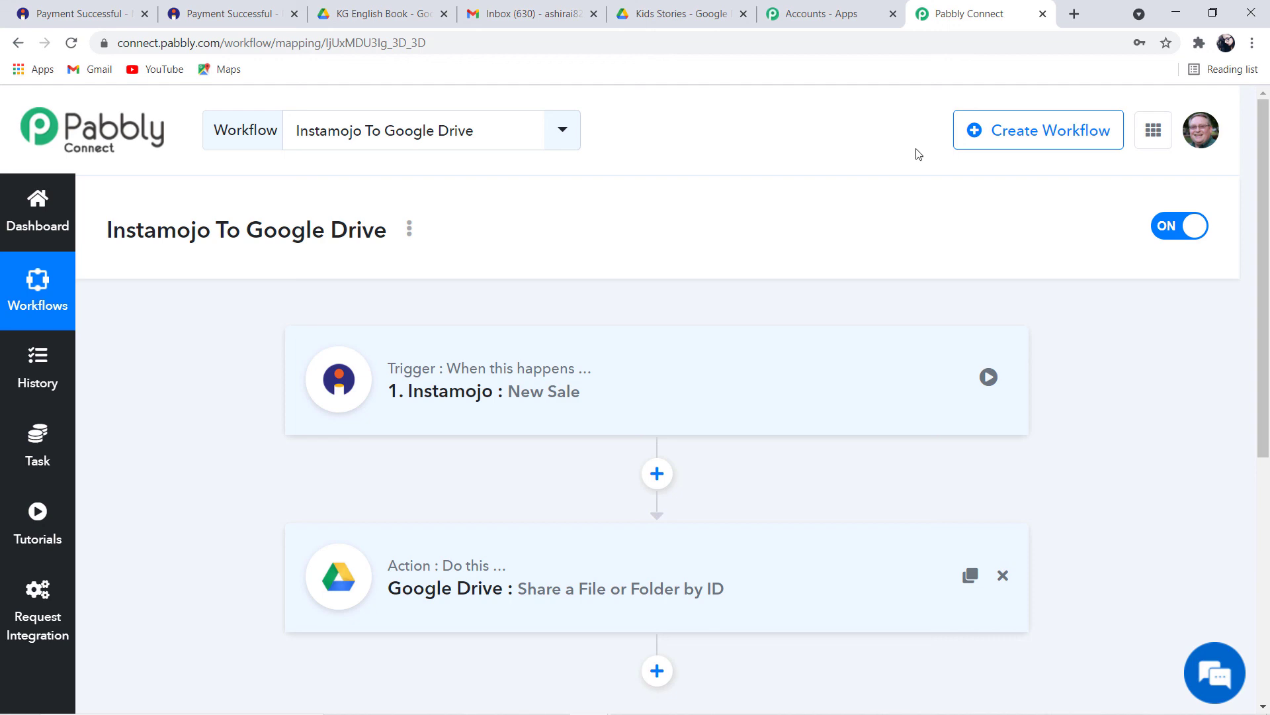
click(553, 22)
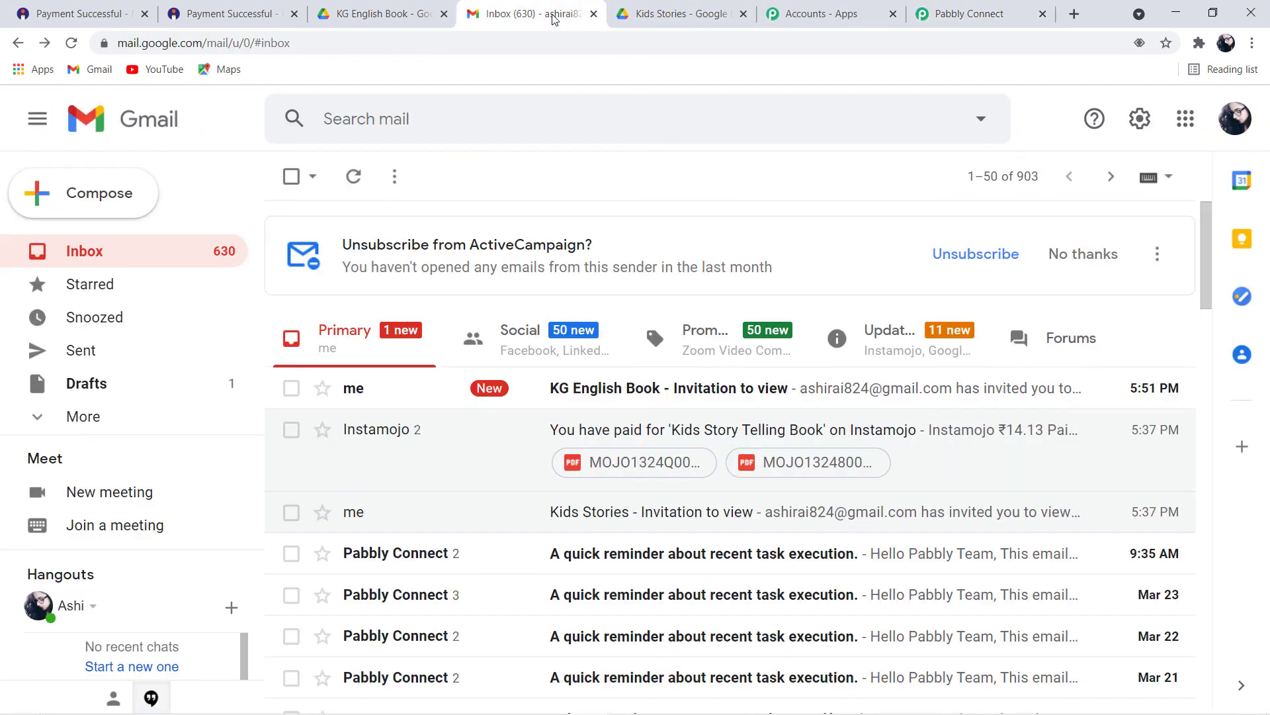
Open the 'KG English Book - Invitation to view' email and its shared Drive folder, then return to Pabbly Connect
click(688, 389)
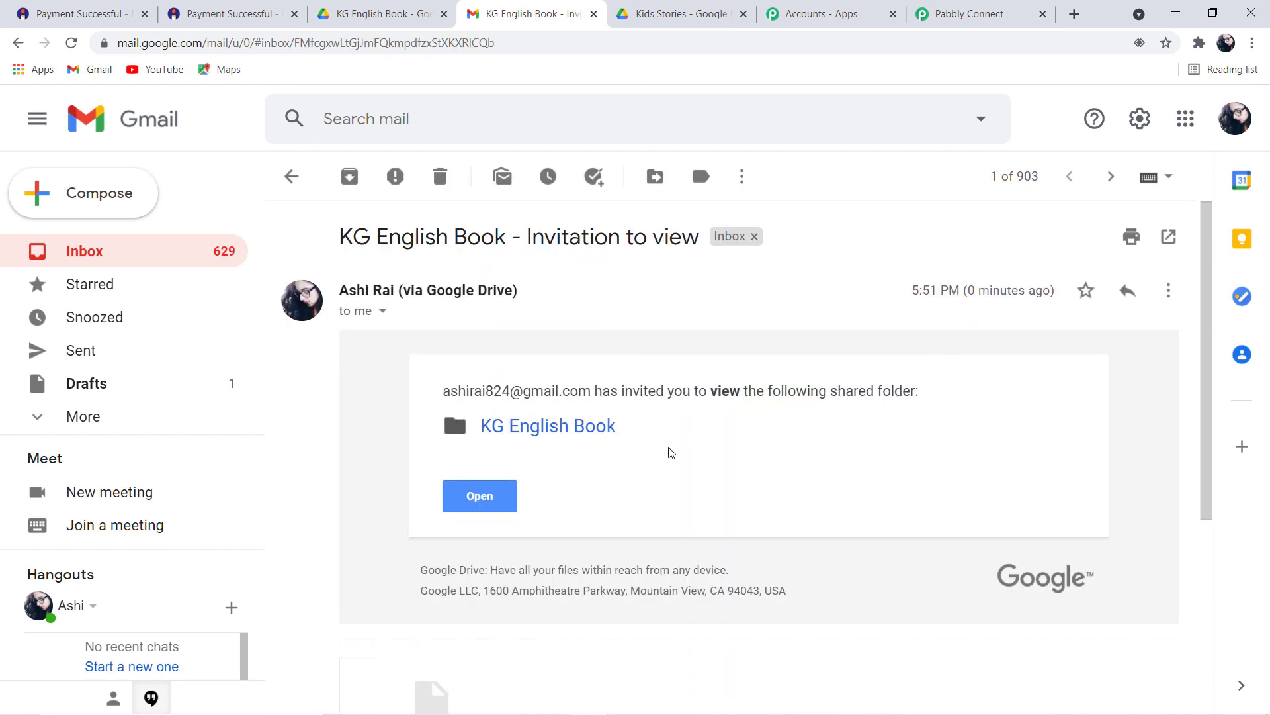
scroll(514, 500, down, 3)
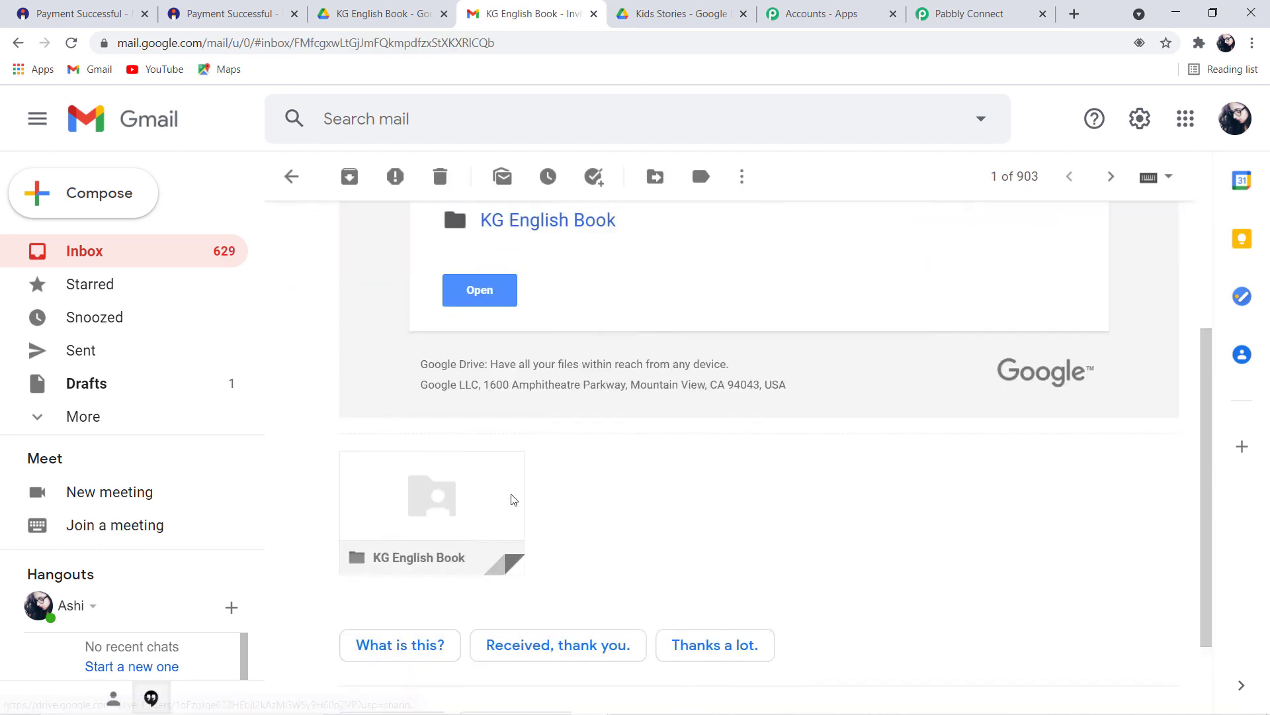
scroll(523, 497, down, 2)
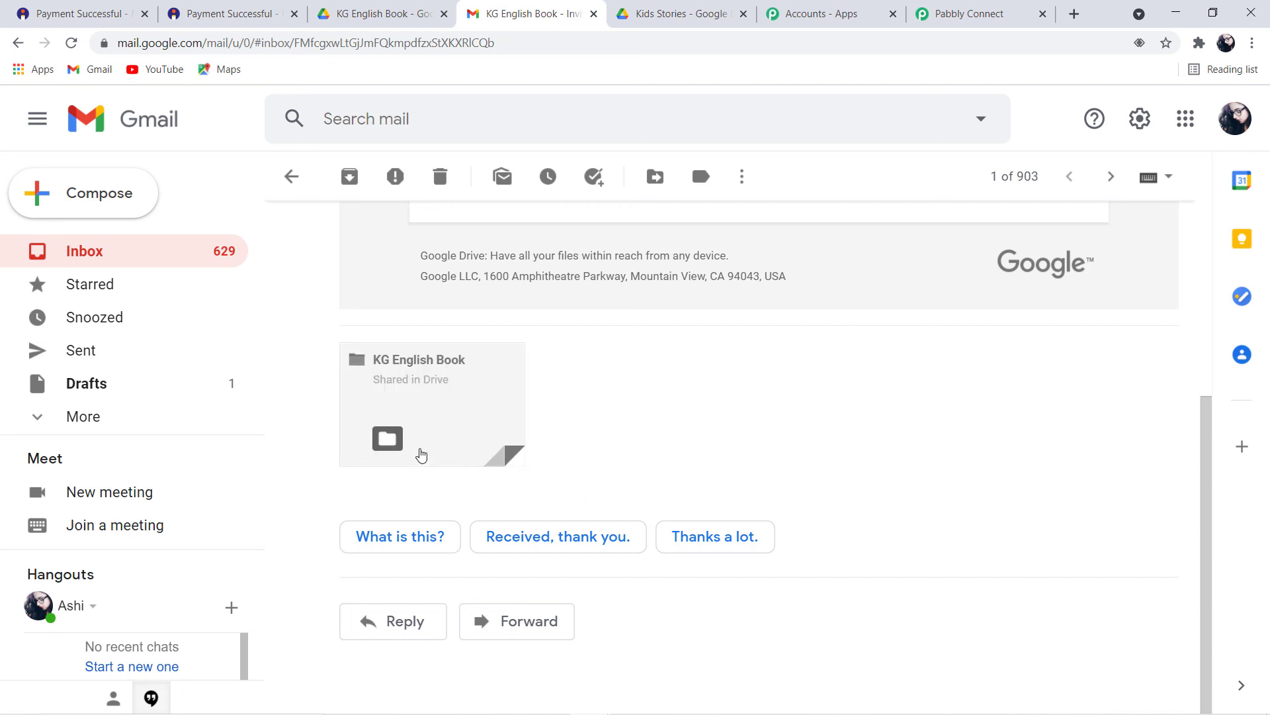
click(491, 411)
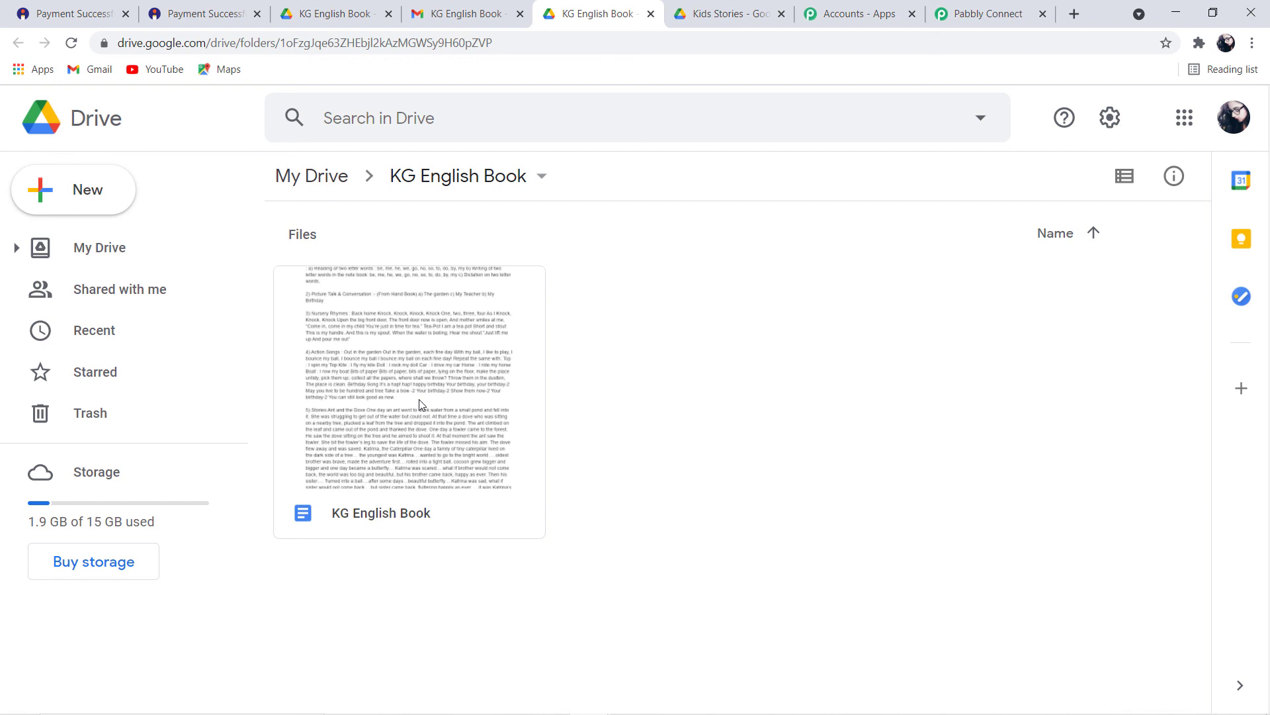
click(976, 13)
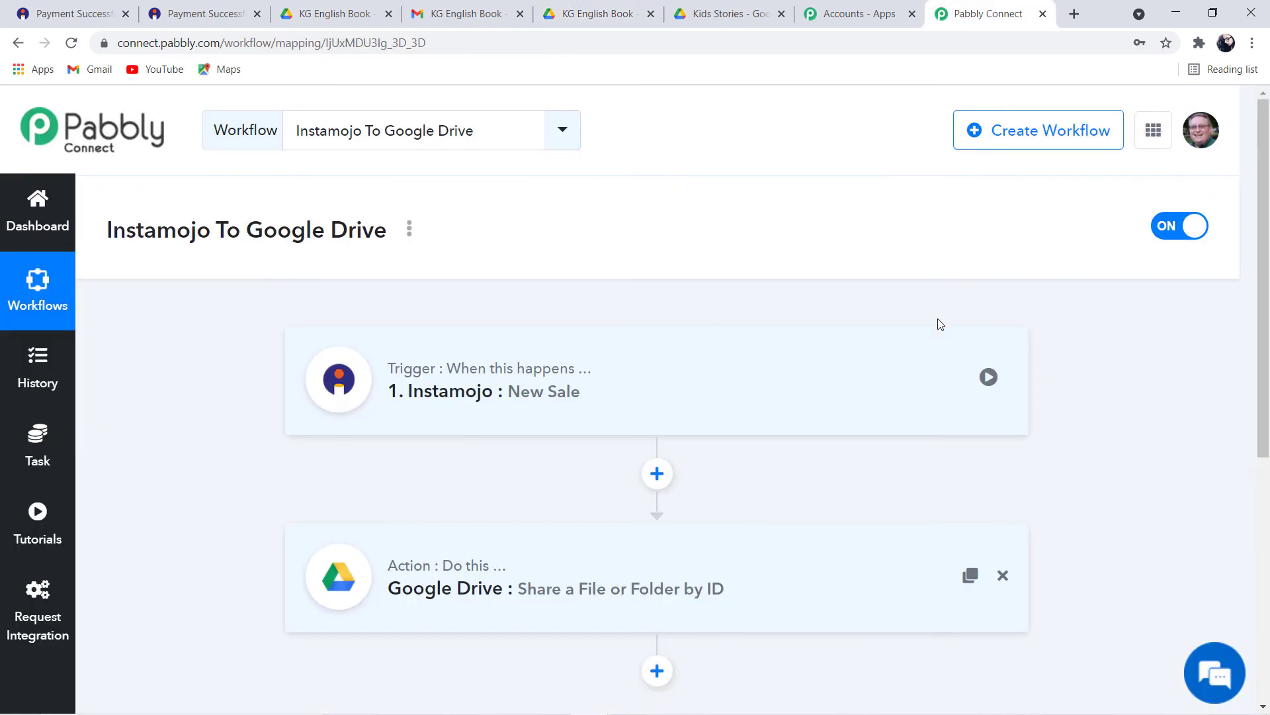